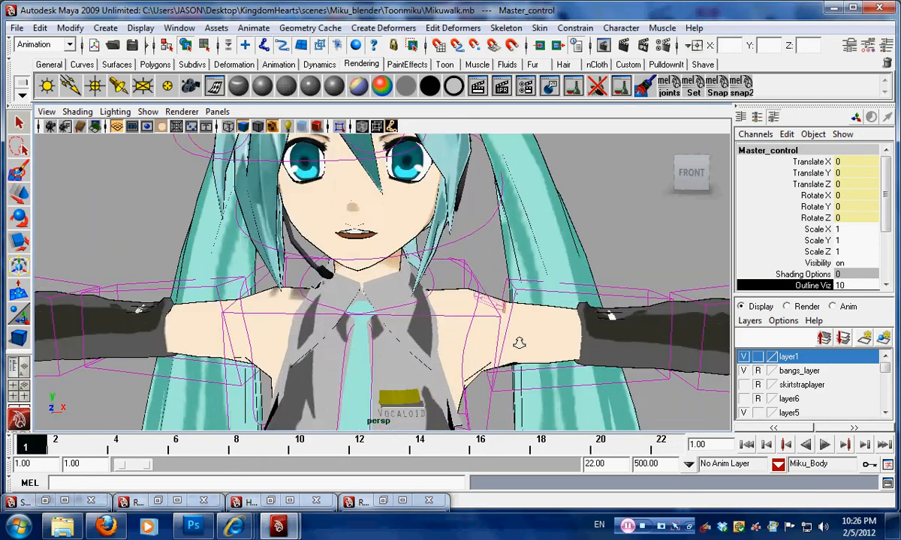
# Look over the character from head to feet and set the master control's Outline Viz to 0
pyautogui.keyDown('alt'); pyautogui.moveTo(449, 324); pyautogui.dragTo(373, 319); pyautogui.keyUp('alt')
pyautogui.keyDown('alt'); pyautogui.moveTo(373, 319); pyautogui.dragTo(432, 308, button='right'); pyautogui.keyUp('alt')
pyautogui.keyDown('alt'); pyautogui.moveTo(432, 308); pyautogui.dragTo(440, 345, button='middle'); pyautogui.keyUp('alt')
pyautogui.keyDown('alt'); pyautogui.moveTo(440, 345); pyautogui.dragTo(375, 334, button='right'); pyautogui.keyUp('alt')
pyautogui.moveTo(376, 334)
pyautogui.keyDown('alt'); pyautogui.mouseDown()
pyautogui.moveTo(396, 328)
pyautogui.moveTo(371, 330)
pyautogui.mouseUp(); pyautogui.keyUp('alt')
pyautogui.keyDown('alt'); pyautogui.moveTo(372, 330); pyautogui.dragTo(311, 333, button='right'); pyautogui.keyUp('alt')
pyautogui.keyDown('alt'); pyautogui.moveTo(312, 332); pyautogui.dragTo(460, 231, button='middle'); pyautogui.keyUp('alt')
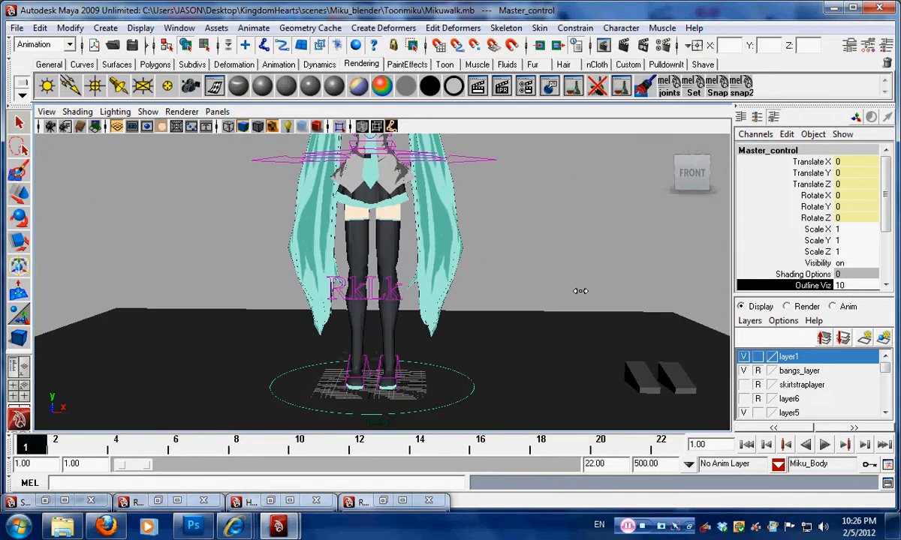
pyautogui.keyDown('alt'); pyautogui.moveTo(529, 174); pyautogui.dragTo(508, 241); pyautogui.keyUp('alt')
pyautogui.keyDown('alt'); pyautogui.moveTo(509, 241); pyautogui.dragTo(549, 273, button='right'); pyautogui.keyUp('alt')
pyautogui.keyDown('alt'); pyautogui.moveTo(549, 274); pyautogui.dragTo(709, 329); pyautogui.keyUp('alt')
# Set layer1's display type to Reference and deselect the master control
pyautogui.click(758, 357)
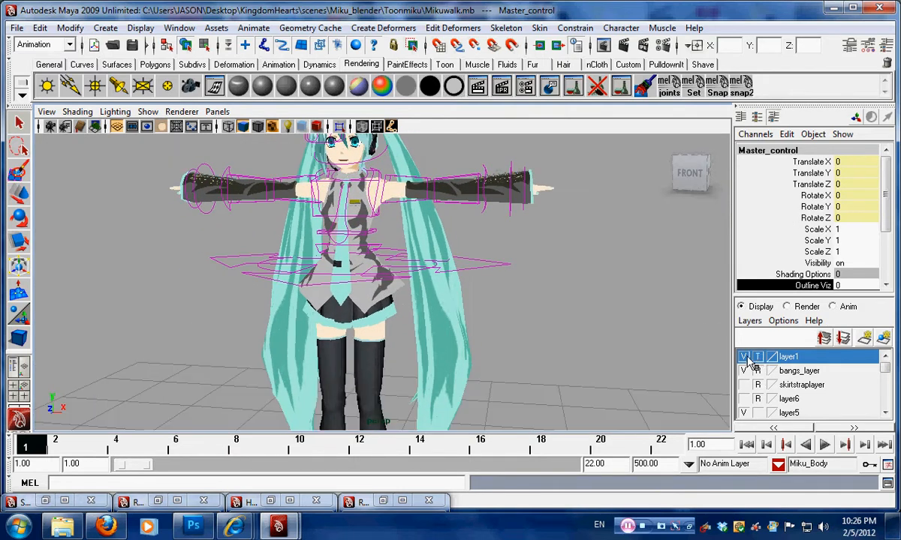
pyautogui.click(757, 358)
pyautogui.click(565, 366)
# Examine the whole character rig and its control curves, from the feet up to the head and arms
pyautogui.keyDown('alt'); pyautogui.moveTo(565, 366); pyautogui.dragTo(567, 282, button='middle'); pyautogui.keyUp('alt')
pyautogui.keyDown('alt'); pyautogui.moveTo(566, 282); pyautogui.dragTo(492, 301, button='right'); pyautogui.keyUp('alt')
pyautogui.keyDown('alt'); pyautogui.moveTo(492, 300); pyautogui.dragTo(448, 341); pyautogui.keyUp('alt')
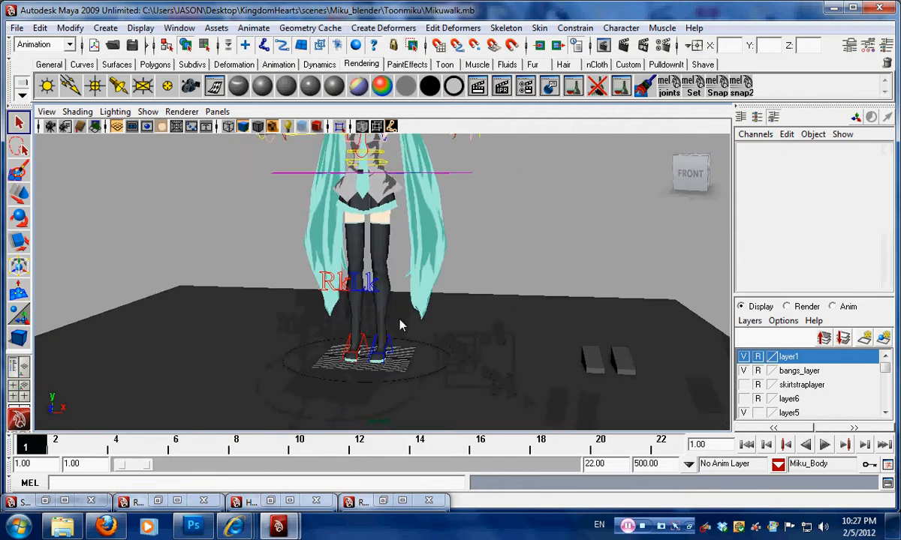
pyautogui.keyDown('alt'); pyautogui.moveTo(464, 282); pyautogui.dragTo(527, 338, button='middle'); pyautogui.keyUp('alt')
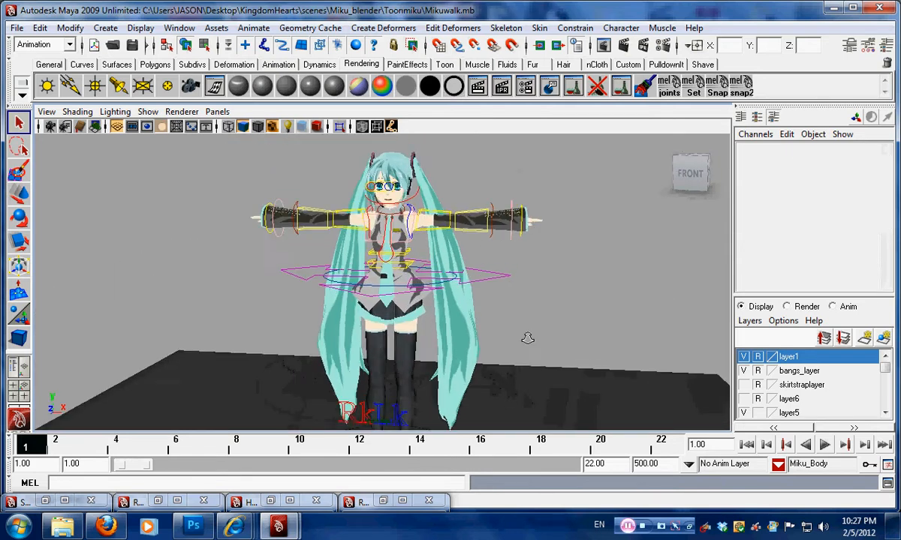
pyautogui.keyDown('alt'); pyautogui.moveTo(527, 338); pyautogui.dragTo(557, 333, button='right'); pyautogui.keyUp('alt')
pyautogui.keyDown('alt'); pyautogui.moveTo(557, 333); pyautogui.dragTo(582, 307); pyautogui.keyUp('alt')
pyautogui.keyDown('alt'); pyautogui.moveTo(581, 306); pyautogui.dragTo(572, 311, button='right'); pyautogui.keyUp('alt')
pyautogui.keyDown('alt'); pyautogui.moveTo(573, 311); pyautogui.dragTo(530, 338, button='middle'); pyautogui.keyUp('alt')
pyautogui.keyDown('alt'); pyautogui.moveTo(531, 338); pyautogui.dragTo(575, 331, button='right'); pyautogui.keyUp('alt')
# Select the left and right FK wrist controls and review their IK2FK Switch and finger curl attributes
pyautogui.click(514, 268)
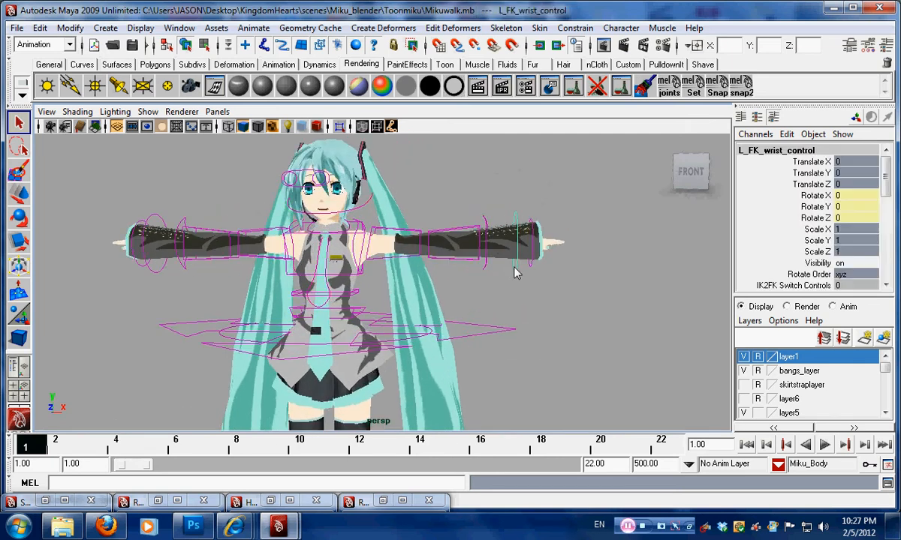
pyautogui.keyDown('alt'); pyautogui.moveTo(179, 276); pyautogui.dragTo(177, 282); pyautogui.keyUp('alt')
pyautogui.keyDown('alt'); pyautogui.moveTo(135, 278); pyautogui.dragTo(151, 278, button='right'); pyautogui.keyUp('alt')
pyautogui.keyDown('shift'); pyautogui.click(151, 268); pyautogui.keyUp('shift')
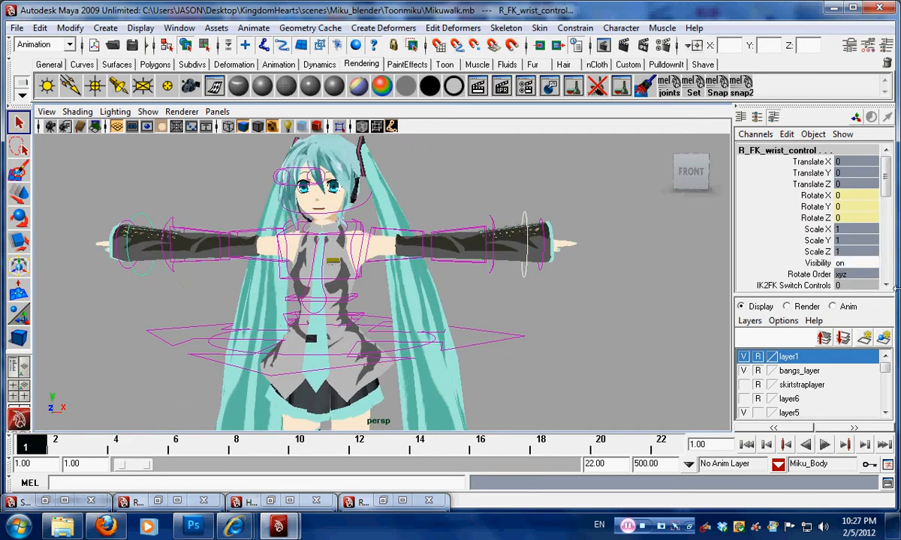
pyautogui.scroll(-3, 818, 278)
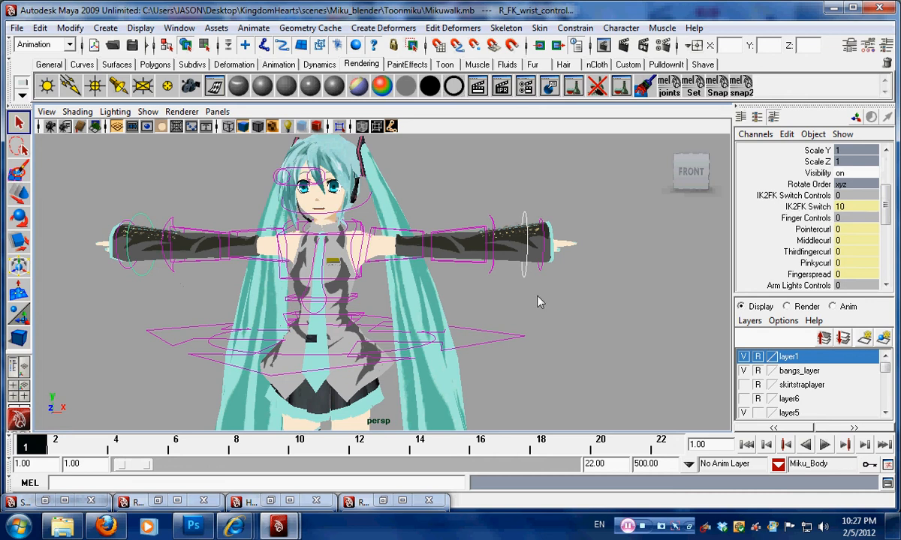
# Replace the wrist control selection with the root control around the character's hips
pyautogui.keyDown('alt'); pyautogui.moveTo(538, 297); pyautogui.dragTo(445, 284, button='right'); pyautogui.keyUp('alt')
pyautogui.keyDown('alt'); pyautogui.moveTo(444, 283); pyautogui.dragTo(523, 310); pyautogui.keyUp('alt')
pyautogui.keyDown('alt'); pyautogui.moveTo(523, 310); pyautogui.dragTo(573, 323, button='right'); pyautogui.keyUp('alt')
pyautogui.keyDown('alt'); pyautogui.moveTo(573, 323); pyautogui.dragTo(579, 299, button='middle'); pyautogui.keyUp('alt')
pyautogui.keyDown('alt'); pyautogui.moveTo(556, 234); pyautogui.dragTo(573, 328, button='middle'); pyautogui.keyUp('alt')
pyautogui.keyDown('alt'); pyautogui.moveTo(572, 328); pyautogui.dragTo(537, 306, button='right'); pyautogui.keyUp('alt')
pyautogui.click(593, 304)
pyautogui.click(517, 294)
# Activate the Move tool for the root control and look over the character from the front
pyautogui.keyDown('alt'); pyautogui.moveTo(519, 297); pyautogui.dragTo(460, 315); pyautogui.keyUp('alt')
pyautogui.keyDown('alt'); pyautogui.moveTo(460, 315); pyautogui.dragTo(545, 323, button='right'); pyautogui.keyUp('alt')
pyautogui.keyDown('alt'); pyautogui.moveTo(546, 323); pyautogui.dragTo(459, 334, button='middle'); pyautogui.keyUp('alt')
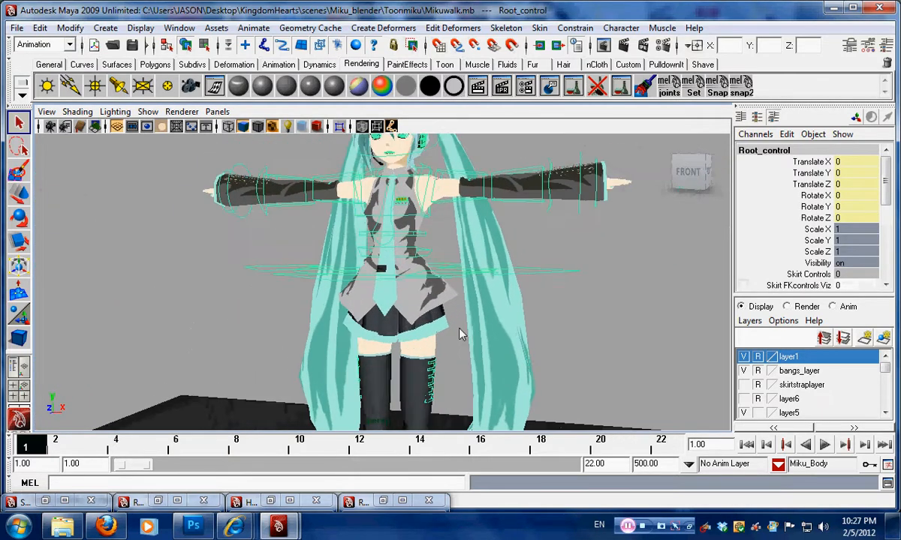
pyautogui.keyDown('alt'); pyautogui.moveTo(459, 331); pyautogui.dragTo(467, 338); pyautogui.keyUp('alt')
pyautogui.keyDown('alt'); pyautogui.moveTo(467, 338); pyautogui.dragTo(527, 337, button='right'); pyautogui.keyUp('alt')
pyautogui.keyDown('alt'); pyautogui.moveTo(563, 340); pyautogui.dragTo(519, 343, button='middle'); pyautogui.keyUp('alt')
pyautogui.keyDown('alt'); pyautogui.moveTo(519, 343); pyautogui.dragTo(499, 331, button='right'); pyautogui.keyUp('alt')
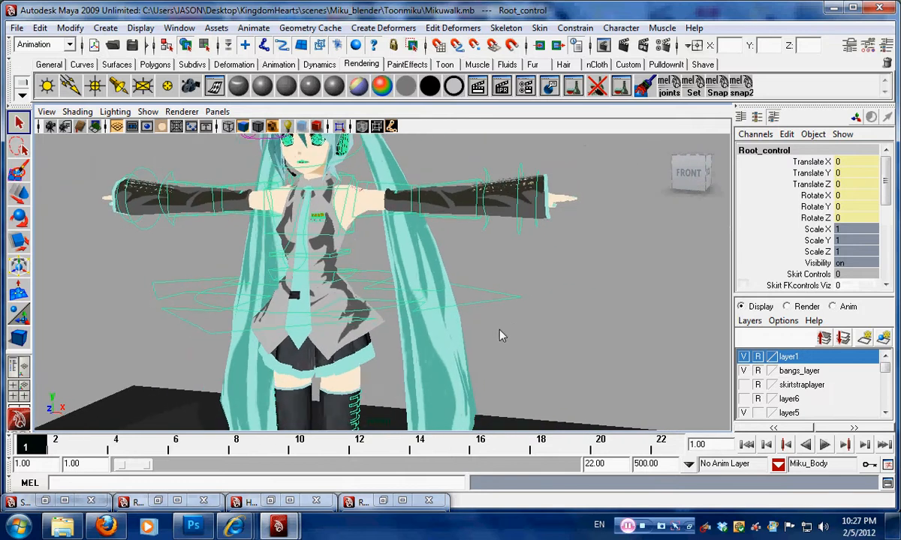
pyautogui.press('w')
pyautogui.keyDown('alt'); pyautogui.moveTo(303, 276); pyautogui.dragTo(328, 283, button='right'); pyautogui.keyUp('alt')
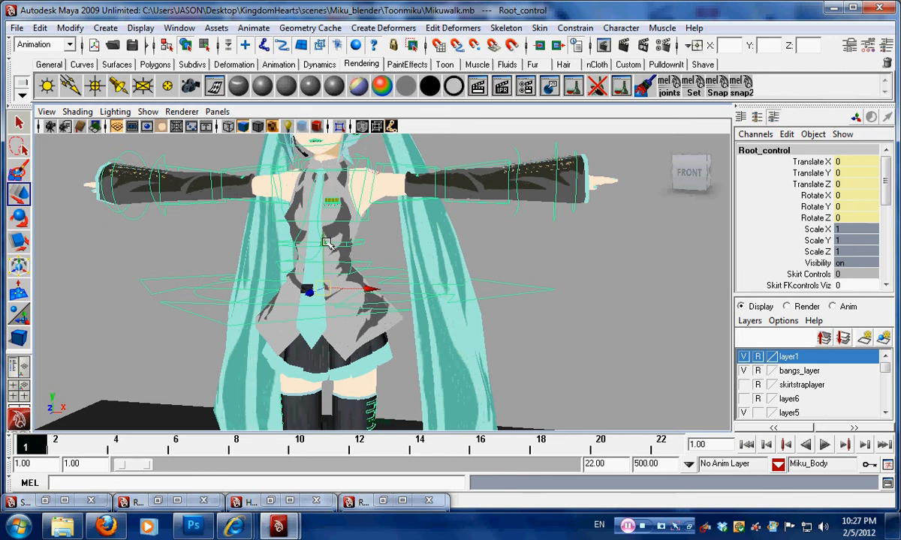
pyautogui.scroll(-4, 546, 252)
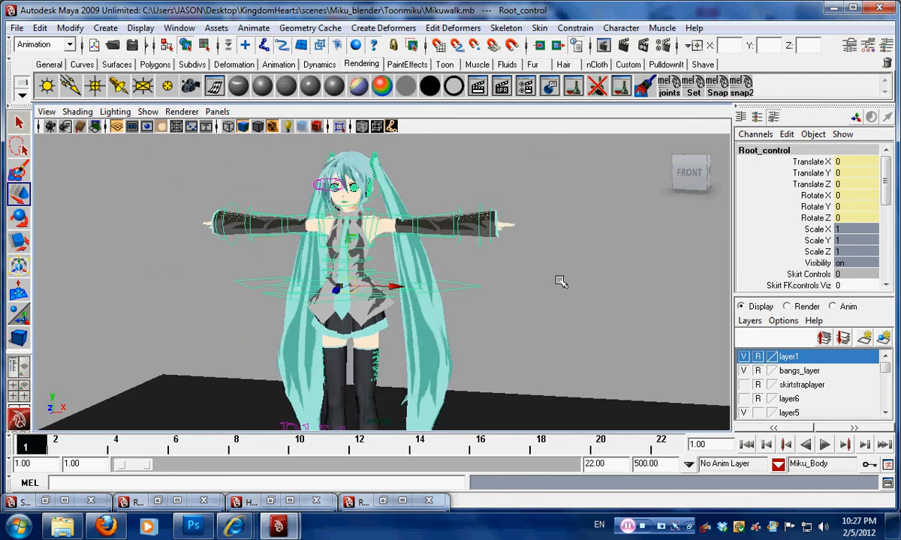
pyautogui.scroll(3, 567, 281)
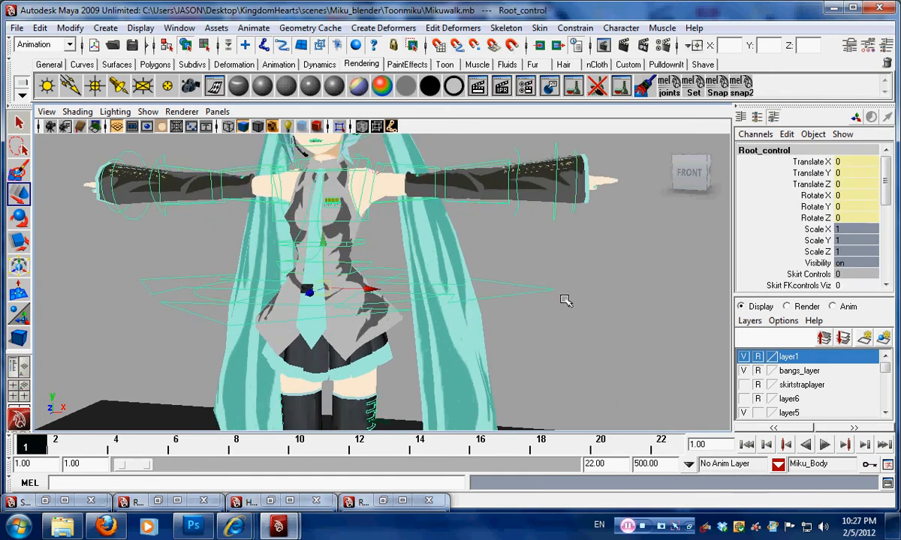
pyautogui.scroll(-2, 567, 301)
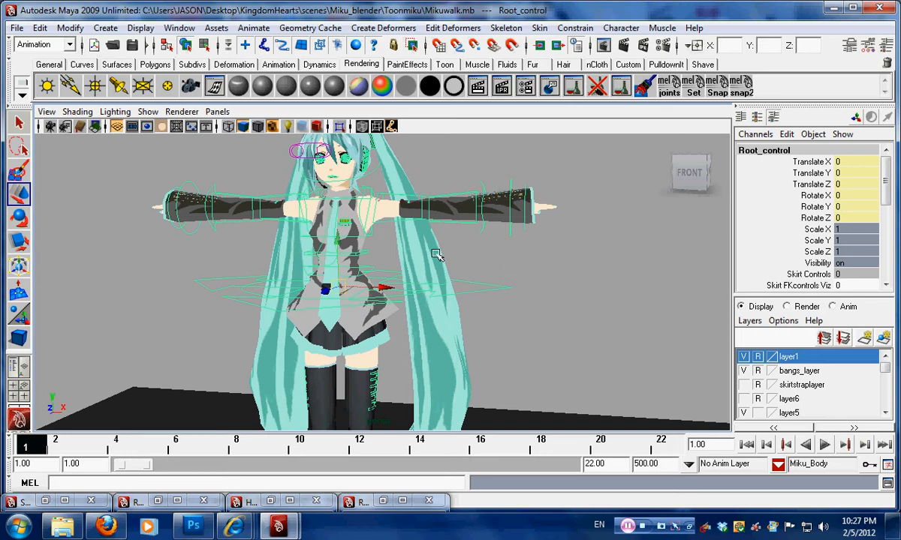
# Select both knee pole-vector controls (Rk and Lk) and move them forward to Translate Z 37.812
pyautogui.keyDown('alt'); pyautogui.moveTo(437, 255); pyautogui.dragTo(369, 273); pyautogui.keyUp('alt')
pyautogui.keyDown('alt'); pyautogui.moveTo(369, 273); pyautogui.dragTo(347, 266, button='right'); pyautogui.keyUp('alt')
pyautogui.keyDown('alt'); pyautogui.moveTo(347, 265); pyautogui.dragTo(328, 295, button='middle'); pyautogui.keyUp('alt')
pyautogui.keyDown('alt'); pyautogui.moveTo(328, 295); pyautogui.dragTo(259, 290, button='right'); pyautogui.keyUp('alt')
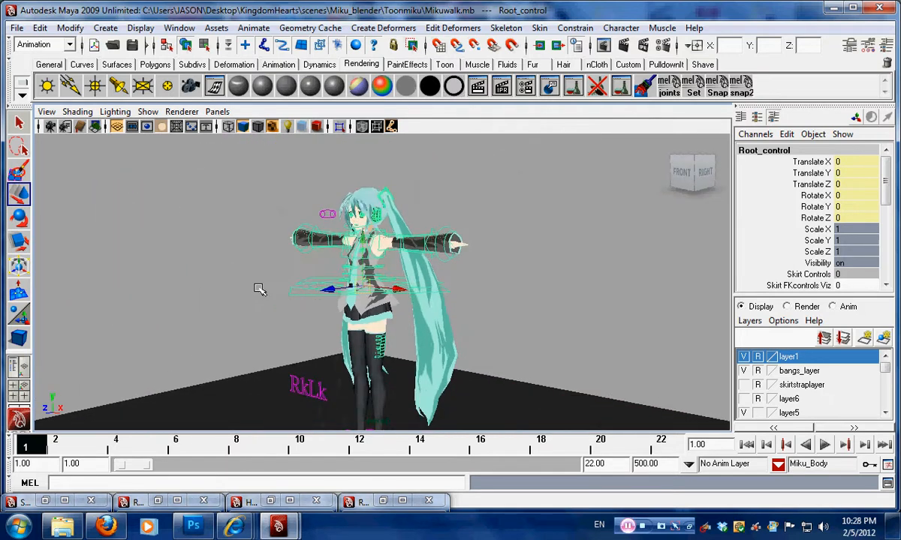
pyautogui.keyDown('alt'); pyautogui.moveTo(258, 289); pyautogui.dragTo(288, 272, button='middle'); pyautogui.keyUp('alt')
pyautogui.keyDown('alt'); pyautogui.moveTo(287, 272); pyautogui.dragTo(263, 273); pyautogui.keyUp('alt')
pyautogui.moveTo(264, 273); pyautogui.dragTo(300, 298)
pyautogui.keyDown('alt'); pyautogui.moveTo(300, 297); pyautogui.dragTo(223, 276, button='right'); pyautogui.keyUp('alt')
pyautogui.keyDown('alt'); pyautogui.moveTo(223, 276); pyautogui.dragTo(266, 297); pyautogui.keyUp('alt')
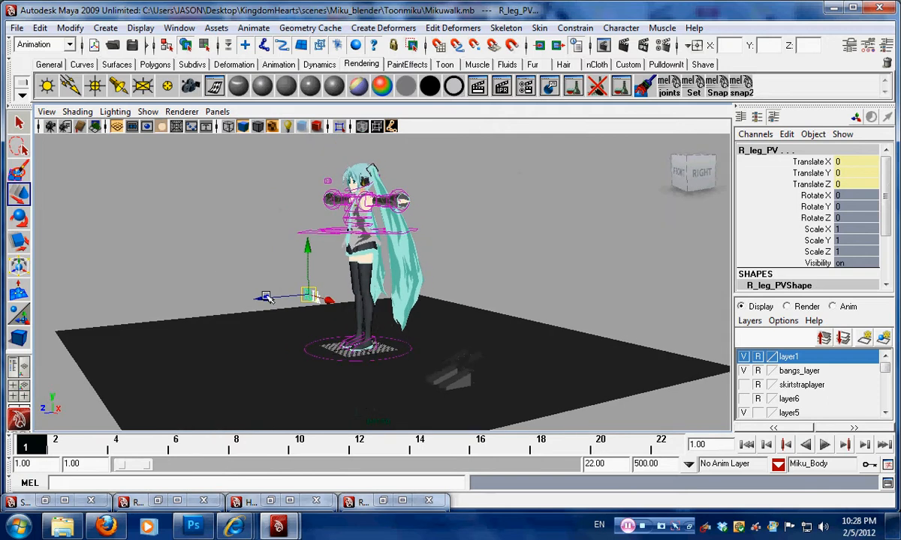
pyautogui.moveTo(8, 324); pyautogui.dragTo(6, 323)
pyautogui.keyDown('alt'); pyautogui.moveTo(165, 317); pyautogui.dragTo(222, 303); pyautogui.keyUp('alt')
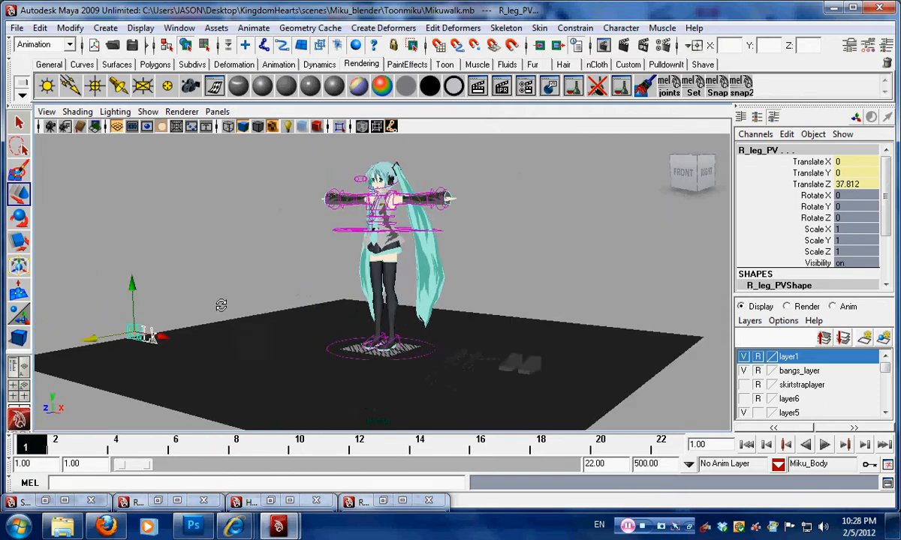
# Select the root control and lower the body to about -0.894 in Translate Y so the knees bend
pyautogui.keyDown('alt'); pyautogui.moveTo(221, 304); pyautogui.dragTo(406, 304, button='right'); pyautogui.keyUp('alt')
pyautogui.keyDown('alt'); pyautogui.moveTo(406, 304); pyautogui.dragTo(356, 373, button='middle'); pyautogui.keyUp('alt')
pyautogui.keyDown('alt'); pyautogui.moveTo(356, 373); pyautogui.dragTo(410, 360, button='right'); pyautogui.keyUp('alt')
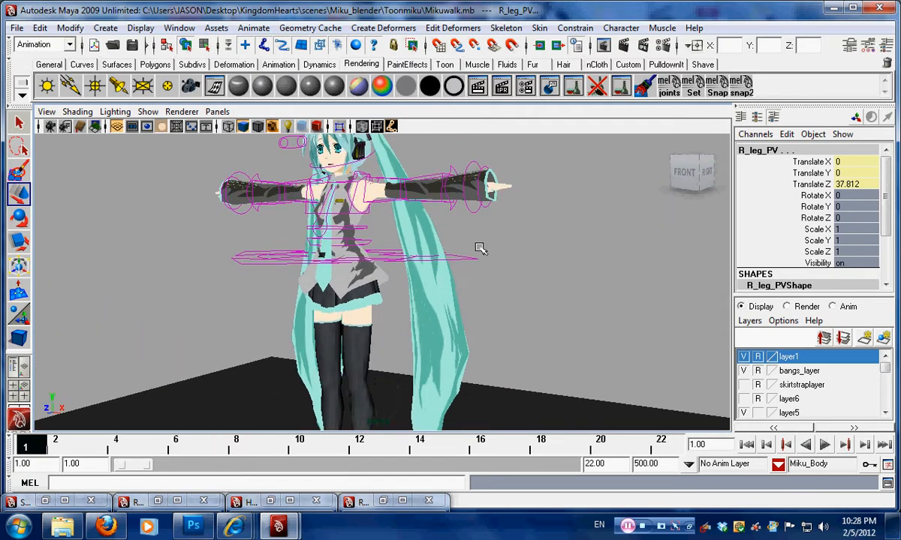
pyautogui.click(473, 257)
pyautogui.keyDown('alt'); pyautogui.moveTo(349, 264); pyautogui.dragTo(314, 260); pyautogui.keyUp('alt')
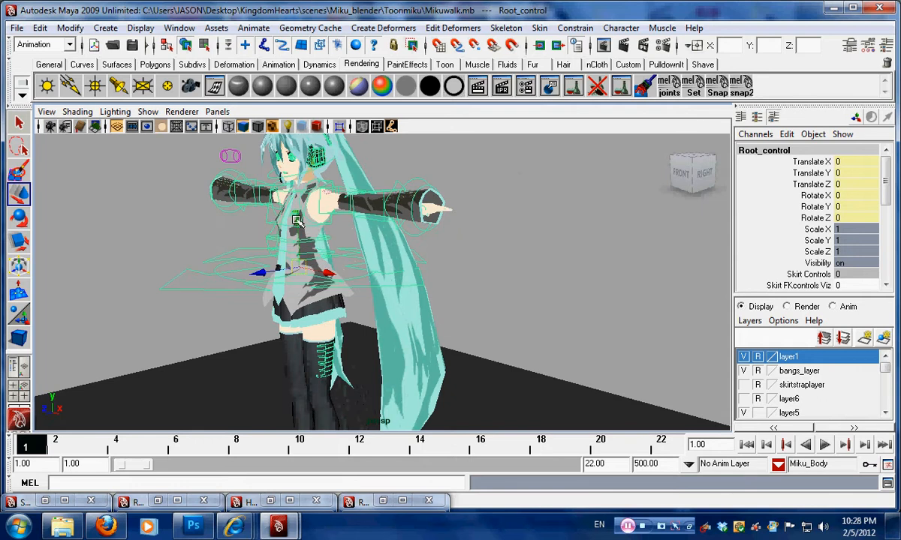
pyautogui.moveTo(298, 223); pyautogui.dragTo(297, 233)
pyautogui.keyDown('alt'); pyautogui.moveTo(351, 289); pyautogui.dragTo(376, 202, button='middle'); pyautogui.keyUp('alt')
pyautogui.keyDown('alt'); pyautogui.moveTo(426, 300); pyautogui.dragTo(409, 294); pyautogui.keyUp('alt')
pyautogui.keyDown('alt'); pyautogui.moveTo(408, 293); pyautogui.dragTo(324, 275, button='right'); pyautogui.keyUp('alt')
pyautogui.moveTo(315, 157); pyautogui.dragTo(315, 165)
# Spread the feet into a stride, moving the right foot control forward to Translate Z 6.114 and the left foot control back
pyautogui.keyDown('alt'); pyautogui.moveTo(287, 340); pyautogui.dragTo(284, 243, button='middle'); pyautogui.keyUp('alt')
pyautogui.keyDown('alt'); pyautogui.moveTo(284, 243); pyautogui.dragTo(292, 273, button='right'); pyautogui.keyUp('alt')
pyautogui.click(292, 279)
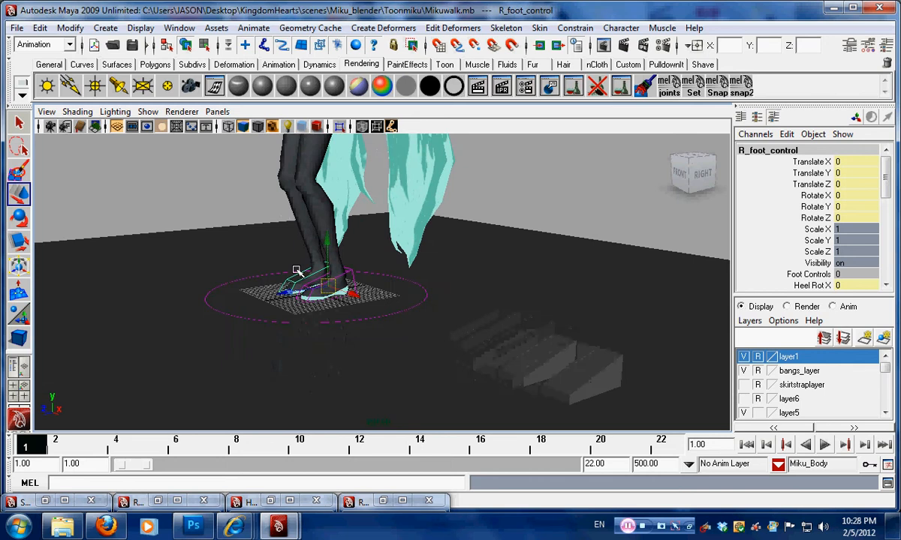
pyautogui.keyDown('alt'); pyautogui.moveTo(291, 279); pyautogui.dragTo(209, 309); pyautogui.keyUp('alt')
pyautogui.click(302, 297)
pyautogui.keyDown('alt'); pyautogui.moveTo(306, 304); pyautogui.dragTo(364, 313); pyautogui.keyUp('alt')
# Reposition the root control over the stride at Translate Y -1.396 and Translate Z -0.515
pyautogui.click(370, 211)
pyautogui.keyDown('alt'); pyautogui.moveTo(410, 248); pyautogui.dragTo(351, 219); pyautogui.keyUp('alt')
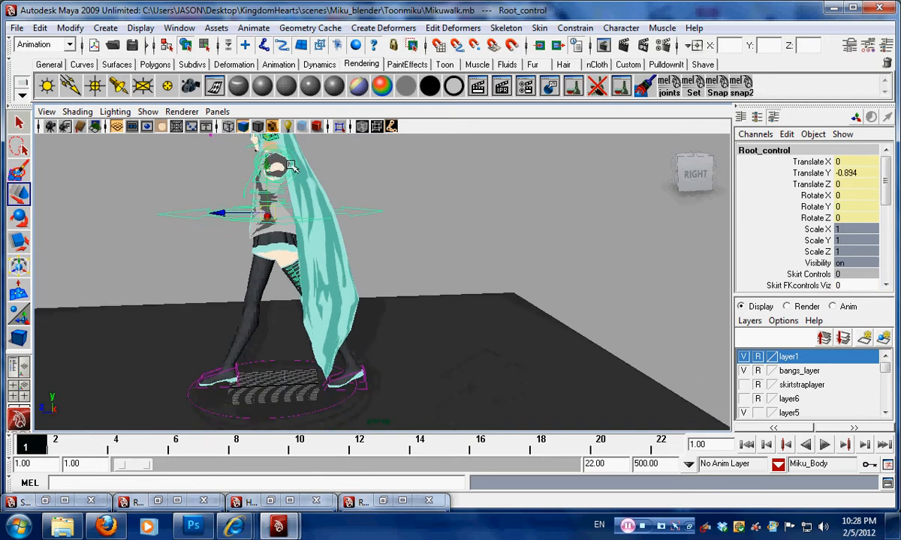
pyautogui.moveTo(267, 163); pyautogui.dragTo(270, 170)
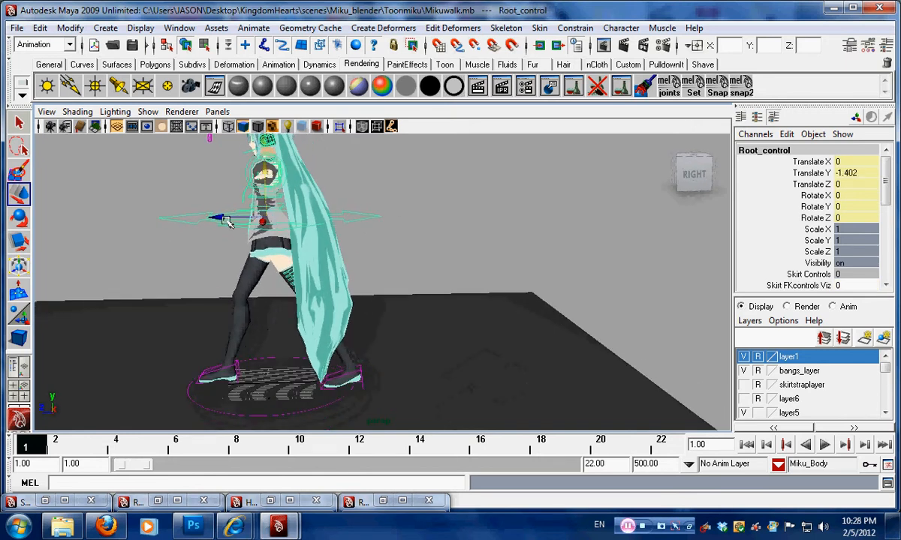
pyautogui.moveTo(218, 218); pyautogui.dragTo(229, 218)
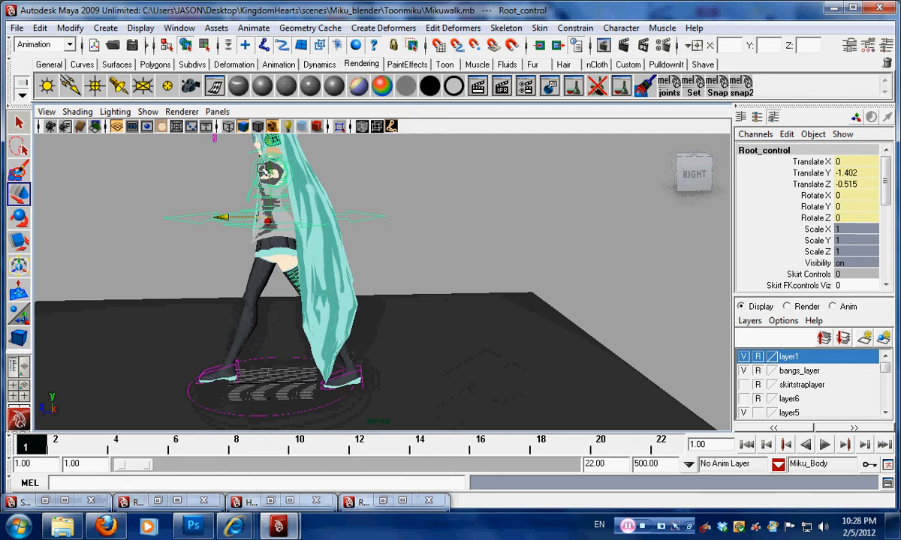
pyautogui.moveTo(270, 170); pyautogui.dragTo(271, 173)
pyautogui.keyDown('alt'); pyautogui.moveTo(272, 201); pyautogui.dragTo(319, 224); pyautogui.keyUp('alt')
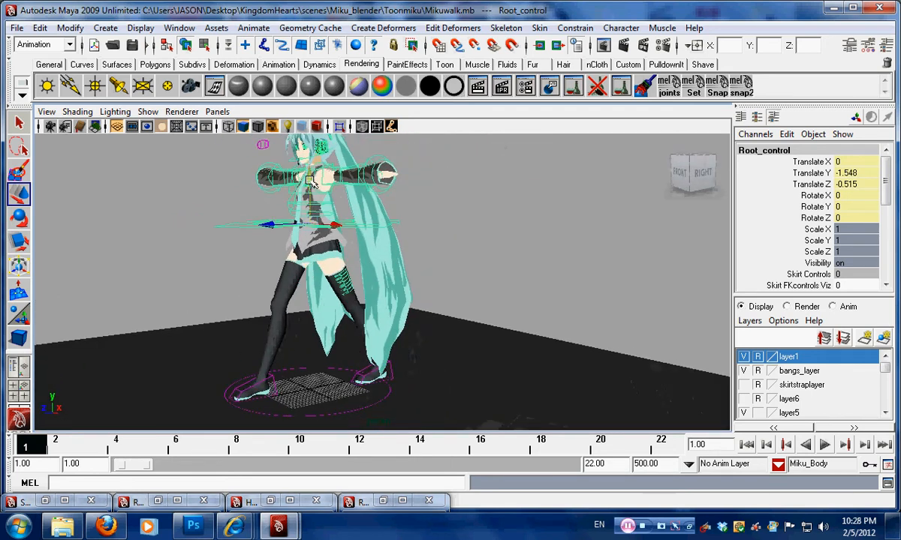
pyautogui.moveTo(313, 183); pyautogui.dragTo(314, 184)
pyautogui.moveTo(314, 184)
pyautogui.keyDown('alt'); pyautogui.mouseDown()
pyautogui.moveTo(295, 194)
pyautogui.moveTo(329, 209)
pyautogui.moveTo(307, 193)
pyautogui.mouseUp(); pyautogui.keyUp('alt')
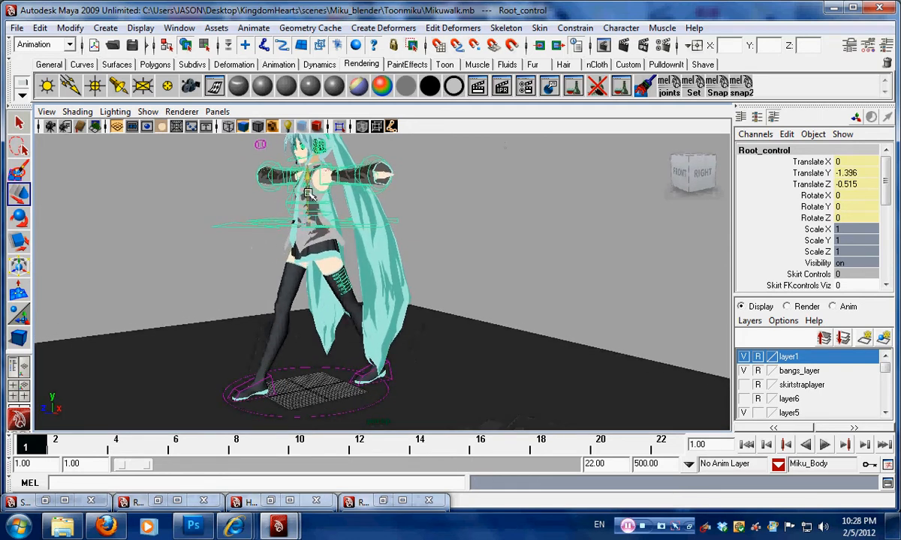
# Select the right foot control and set its Heel Rot Z to 21 to lift the toes
pyautogui.keyDown('alt'); pyautogui.moveTo(291, 330); pyautogui.dragTo(288, 276, button='middle'); pyautogui.keyUp('alt')
pyautogui.keyDown('alt'); pyautogui.moveTo(288, 276); pyautogui.dragTo(244, 311); pyautogui.keyUp('alt')
pyautogui.scroll(3, 244, 312)
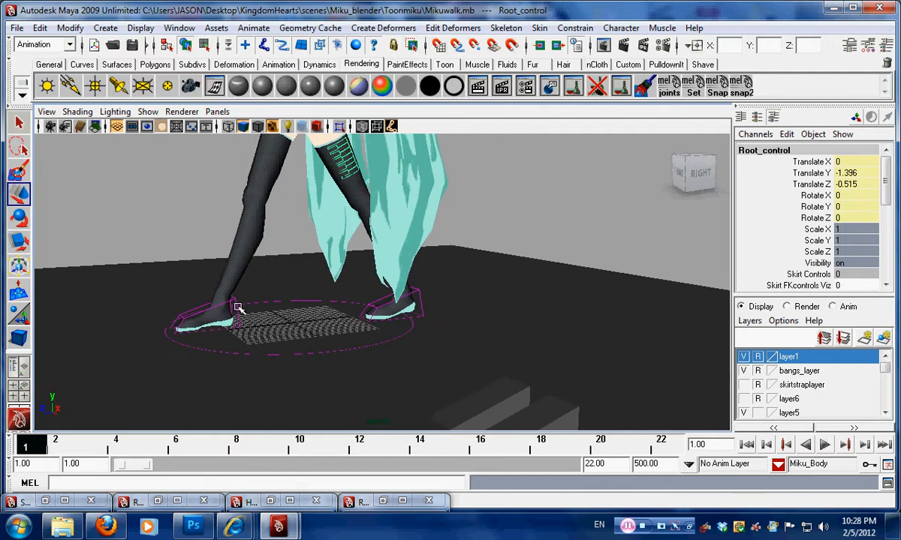
pyautogui.click(234, 301)
pyautogui.keyDown('alt'); pyautogui.moveTo(264, 312); pyautogui.dragTo(308, 315, button='middle'); pyautogui.keyUp('alt')
pyautogui.keyDown('alt'); pyautogui.moveTo(308, 315); pyautogui.dragTo(273, 299); pyautogui.keyUp('alt')
pyautogui.scroll(-2, 275, 296)
pyautogui.keyDown('alt'); pyautogui.moveTo(273, 299); pyautogui.dragTo(268, 321, button='middle'); pyautogui.keyUp('alt')
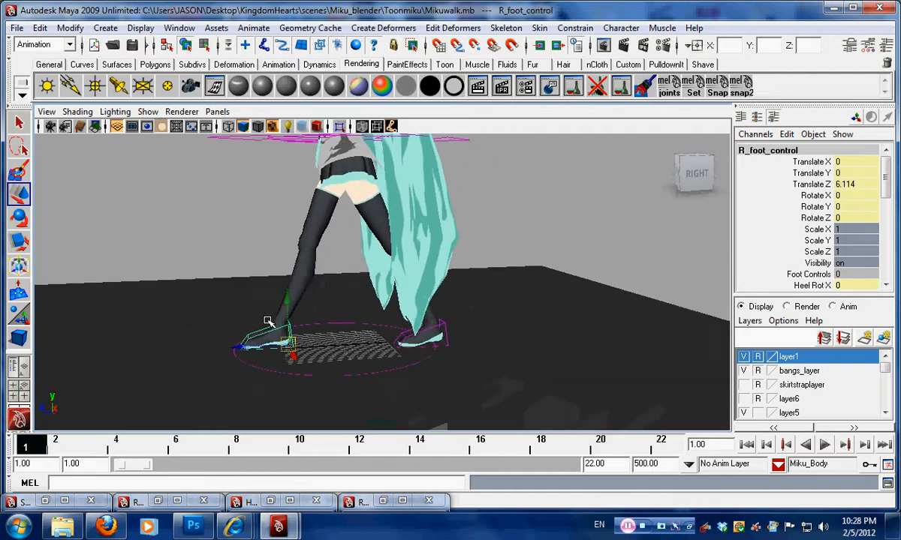
pyautogui.keyDown('alt'); pyautogui.moveTo(268, 321); pyautogui.dragTo(267, 316); pyautogui.keyUp('alt')
pyautogui.scroll(-2, 824, 278)
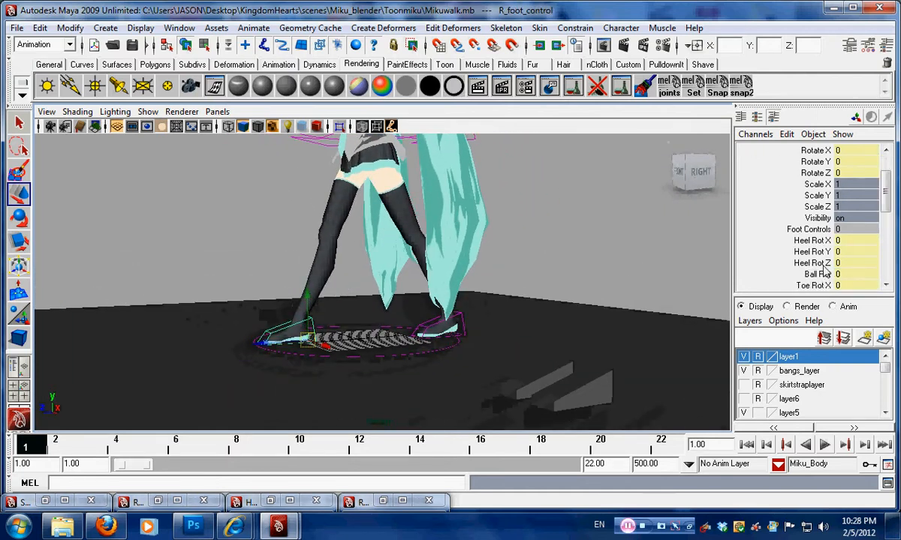
pyautogui.click(812, 263)
pyautogui.moveTo(443, 330); pyautogui.dragTo(537, 335, button='middle')
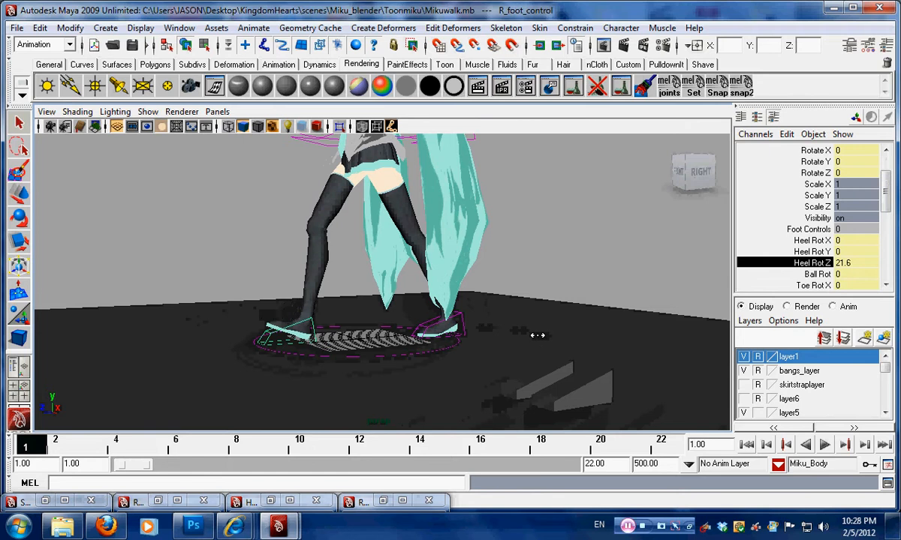
pyautogui.scroll(-3, 542, 336)
pyautogui.keyDown('alt'); pyautogui.moveTo(536, 327); pyautogui.dragTo(464, 297); pyautogui.keyUp('alt')
pyautogui.keyDown('alt'); pyautogui.moveTo(452, 184); pyautogui.dragTo(451, 227, button='middle'); pyautogui.keyUp('alt')
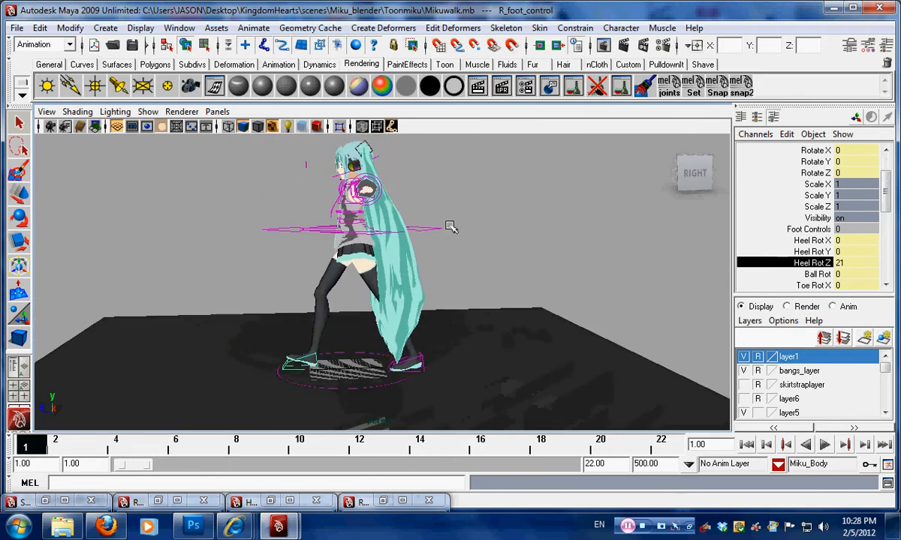
# Select the root control again and raise the body slightly
pyautogui.click(434, 228)
pyautogui.moveTo(349, 185); pyautogui.dragTo(351, 182)
pyautogui.moveTo(301, 230); pyautogui.dragTo(455, 238)
pyautogui.keyDown('alt'); pyautogui.moveTo(454, 238); pyautogui.dragTo(338, 196, button='middle'); pyautogui.keyUp('alt')
# Shift the right foot control slightly outward along X and clear the selection
pyautogui.scroll(2, 328, 308)
pyautogui.moveTo(328, 308)
pyautogui.keyDown('alt'); pyautogui.mouseDown()
pyautogui.moveTo(338, 321)
pyautogui.moveTo(343, 307)
pyautogui.mouseUp(); pyautogui.keyUp('alt')
pyautogui.click(322, 317)
pyautogui.scroll(3, 318, 310)
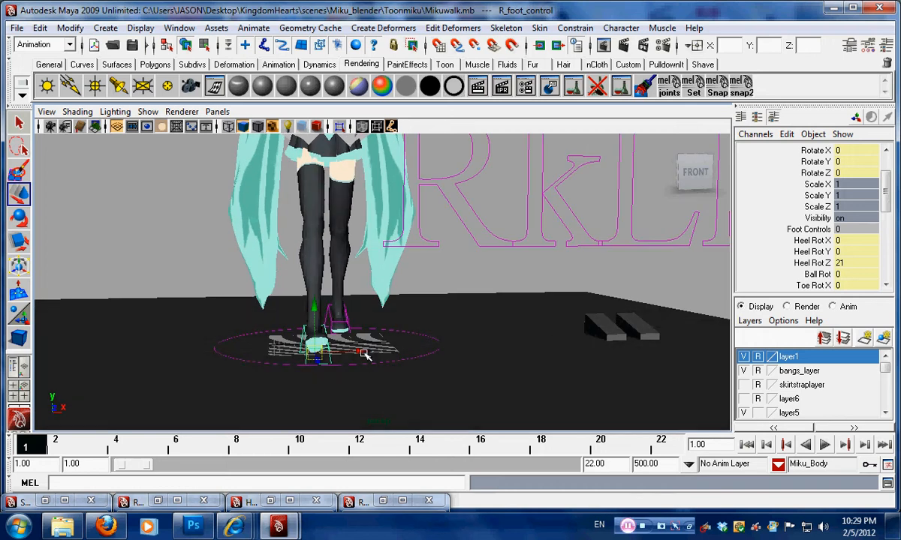
pyautogui.moveTo(363, 353)
pyautogui.mouseDown()
pyautogui.moveTo(355, 351)
pyautogui.moveTo(356, 361)
pyautogui.mouseUp()
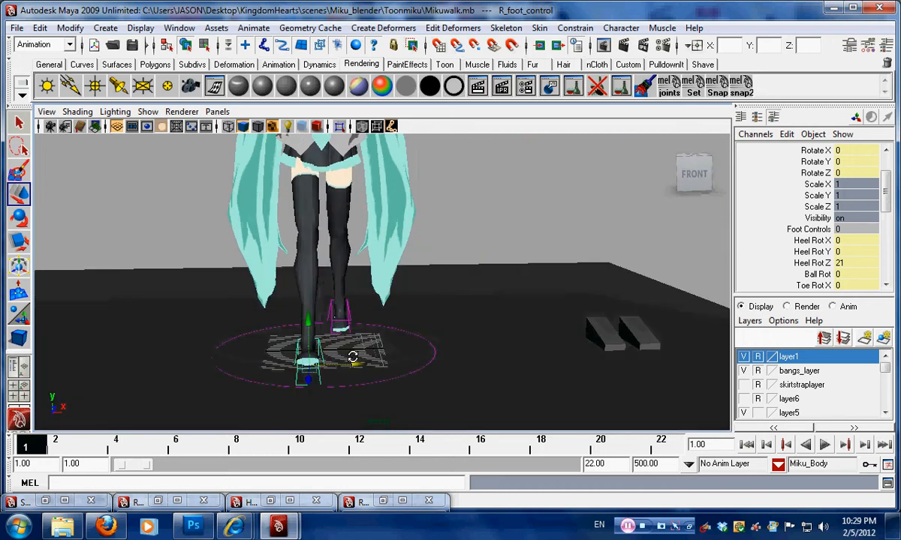
pyautogui.click(357, 307)
pyautogui.keyDown('alt'); pyautogui.moveTo(358, 307); pyautogui.dragTo(387, 319); pyautogui.keyUp('alt')
pyautogui.click(349, 313)
pyautogui.click(418, 340)
# Select the hip control (HIPZ_control) and rotate the hips about Y to about 5.867
pyautogui.scroll(4, 398, 259)
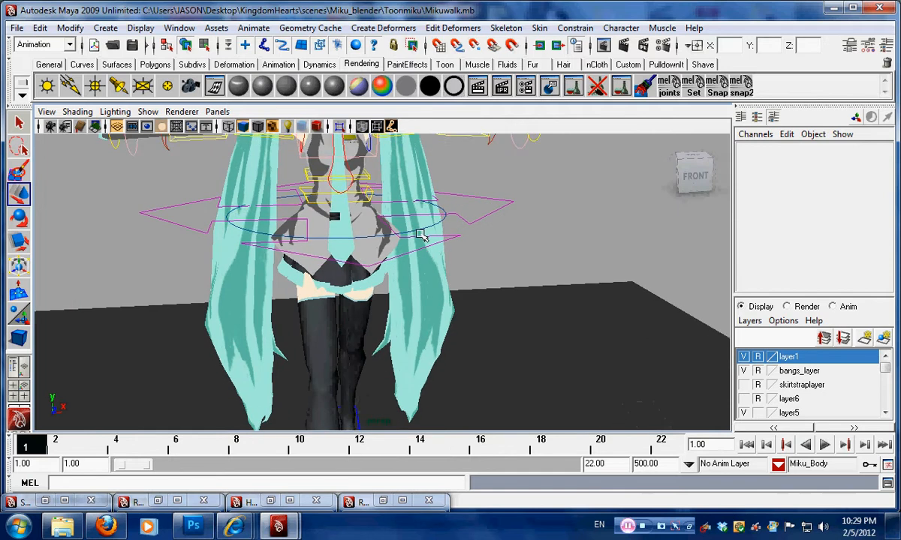
pyautogui.click(435, 223)
pyautogui.keyDown('alt'); pyautogui.moveTo(436, 226); pyautogui.dragTo(444, 244, button='middle'); pyautogui.keyUp('alt')
pyautogui.keyDown('alt'); pyautogui.moveTo(444, 244); pyautogui.dragTo(352, 274); pyautogui.keyUp('alt')
pyautogui.keyDown('alt'); pyautogui.moveTo(353, 274); pyautogui.dragTo(388, 237, button='middle'); pyautogui.keyUp('alt')
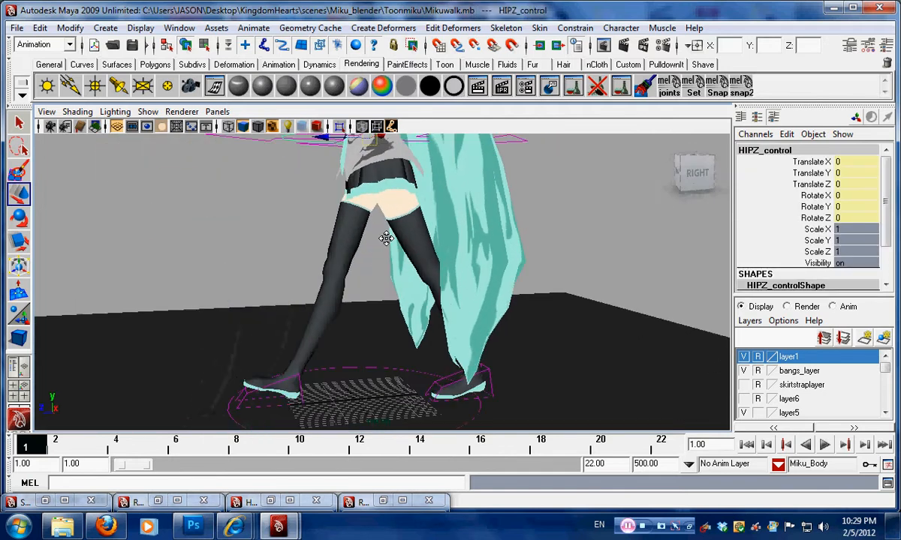
pyautogui.moveTo(388, 237)
pyautogui.keyDown('alt'); pyautogui.mouseDown()
pyautogui.moveTo(440, 285)
pyautogui.moveTo(335, 279)
pyautogui.moveTo(395, 253)
pyautogui.mouseUp(); pyautogui.keyUp('alt')
pyautogui.scroll(-3, 441, 285)
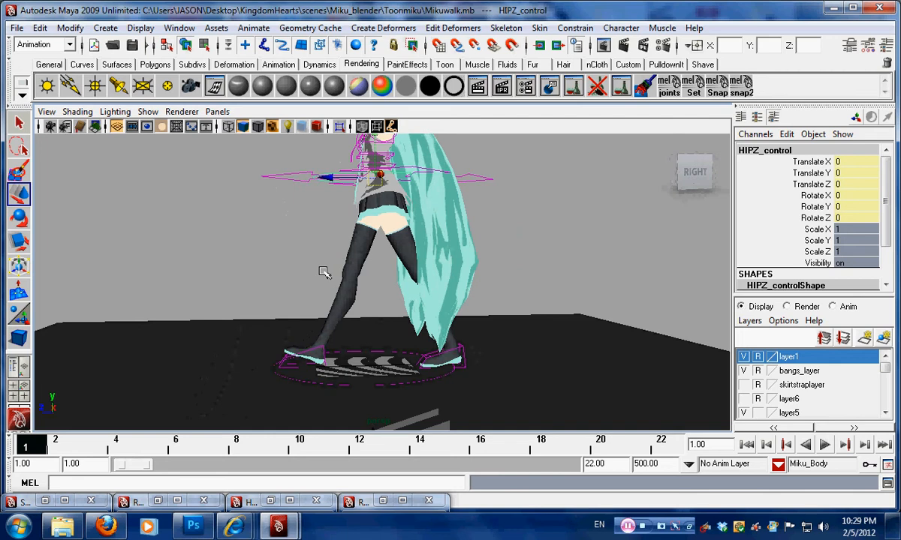
pyautogui.keyDown('alt'); pyautogui.moveTo(325, 272); pyautogui.dragTo(367, 340); pyautogui.keyUp('alt')
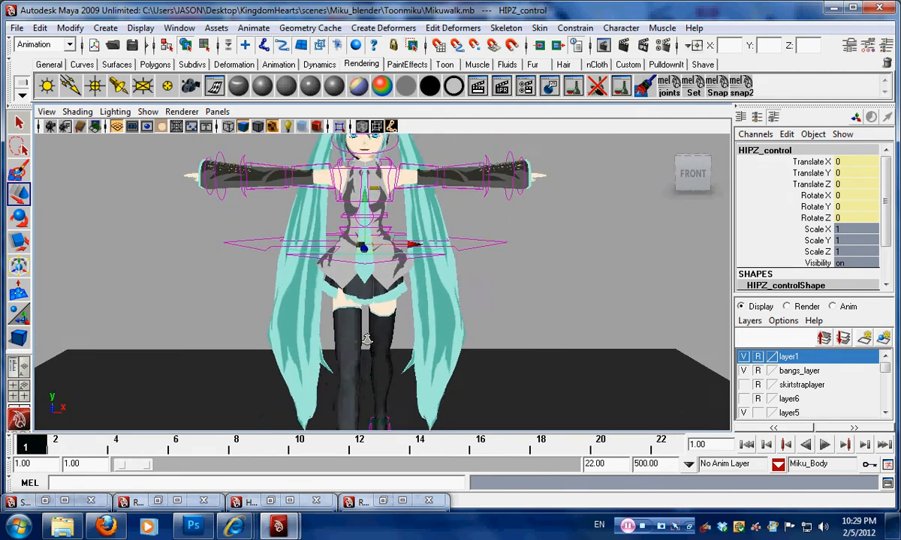
pyautogui.scroll(2, 367, 335)
pyautogui.scroll(3, 383, 267)
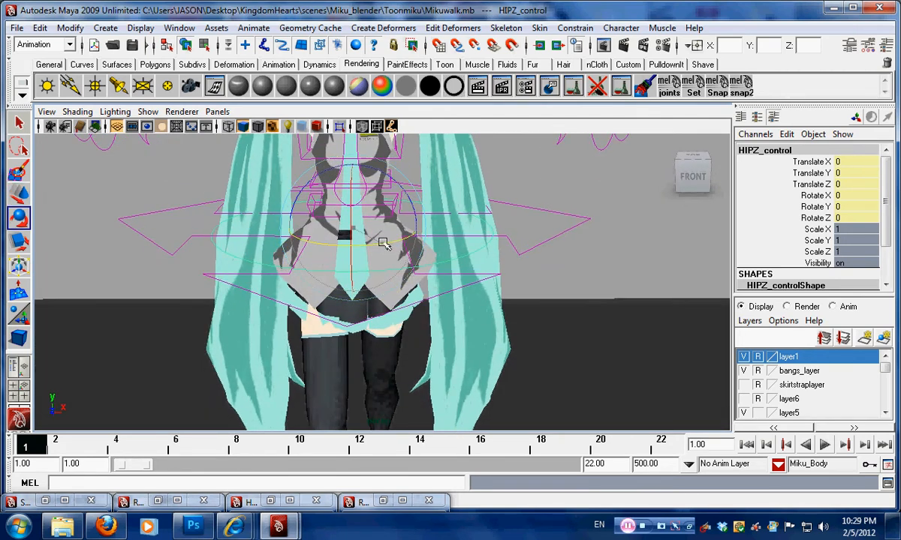
pyautogui.keyDown('alt'); pyautogui.moveTo(376, 285); pyautogui.dragTo(376, 270); pyautogui.keyUp('alt')
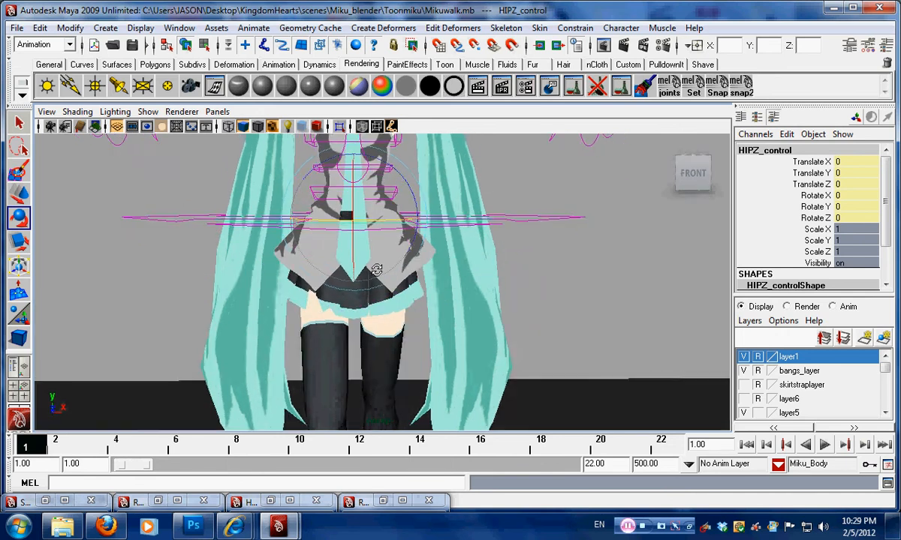
pyautogui.keyDown('alt'); pyautogui.moveTo(376, 225); pyautogui.dragTo(381, 234); pyautogui.keyUp('alt')
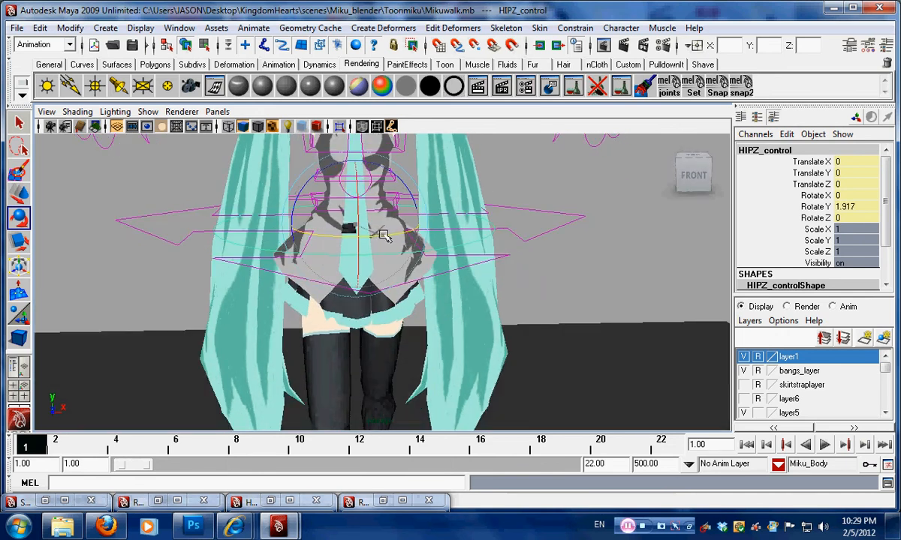
pyautogui.scroll(-5, 387, 237)
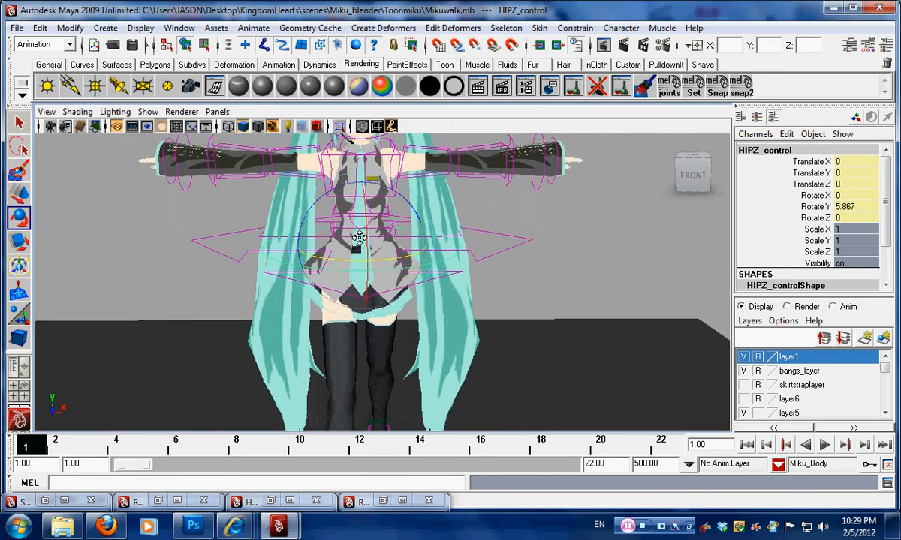
# Select the root control, tilt the body about X to about 4.253, and clear the selection
pyautogui.click(515, 262)
pyautogui.keyDown('alt'); pyautogui.moveTo(515, 263); pyautogui.dragTo(285, 243); pyautogui.keyUp('alt')
pyautogui.scroll(-5, 254, 251)
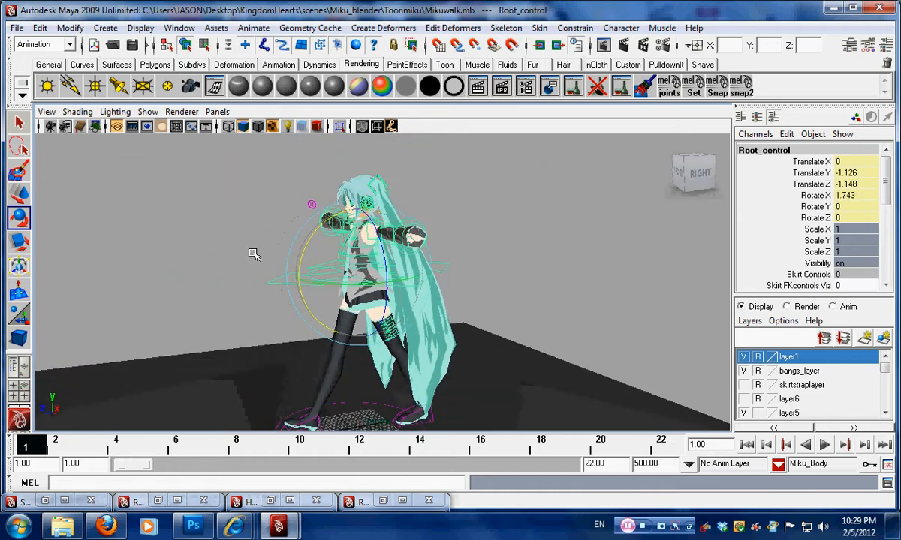
pyautogui.keyDown('alt'); pyautogui.moveTo(443, 280); pyautogui.dragTo(287, 250); pyautogui.keyUp('alt')
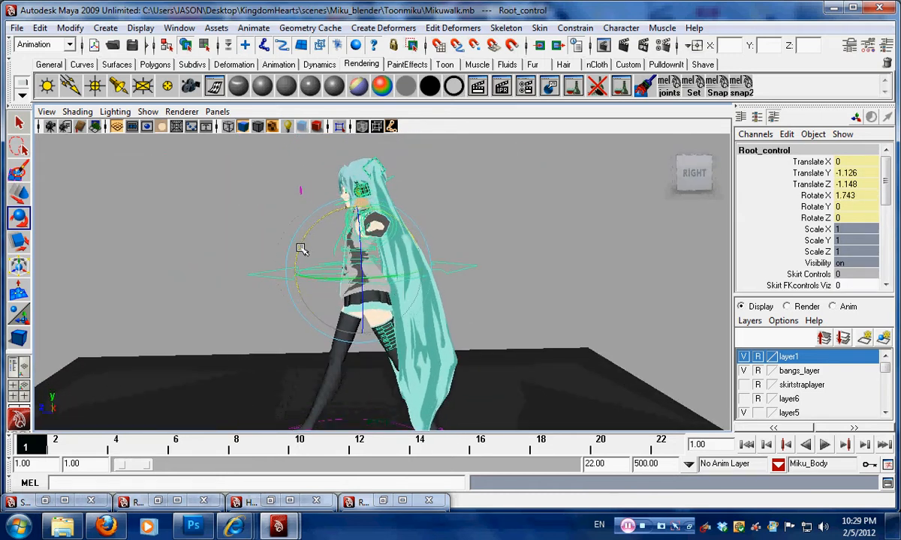
pyautogui.click(235, 233)
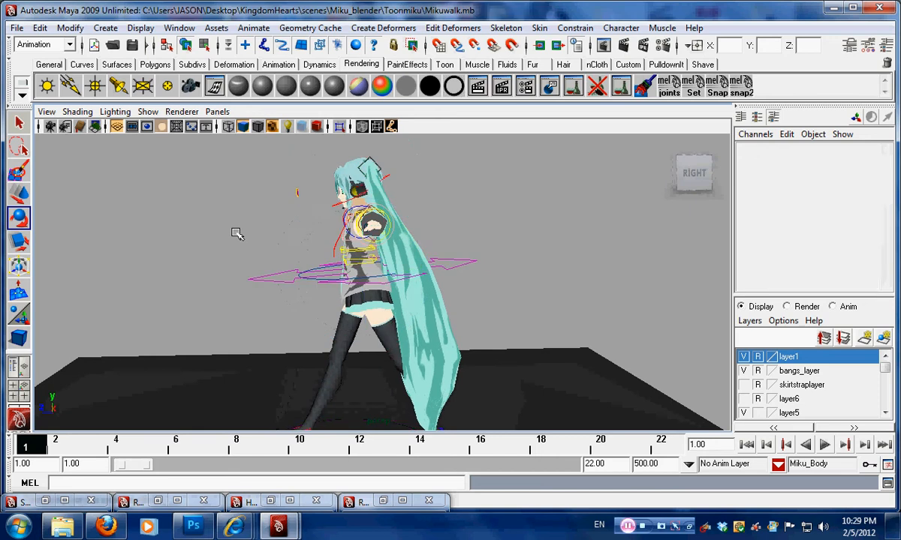
# Select the back control and rotate it about X to about 1.187
pyautogui.scroll(3, 345, 246)
pyautogui.click(370, 238)
pyautogui.keyDown('alt'); pyautogui.moveTo(370, 238); pyautogui.dragTo(395, 264, button='middle'); pyautogui.keyUp('alt')
pyautogui.keyDown('alt'); pyautogui.moveTo(395, 264); pyautogui.dragTo(442, 262); pyautogui.keyUp('alt')
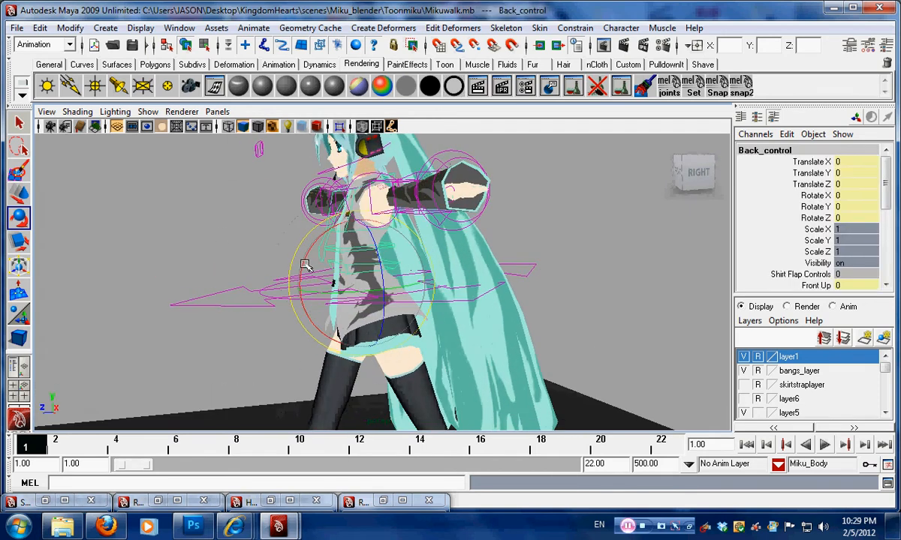
pyautogui.moveTo(306, 265); pyautogui.dragTo(372, 318)
pyautogui.scroll(-4, 310, 263)
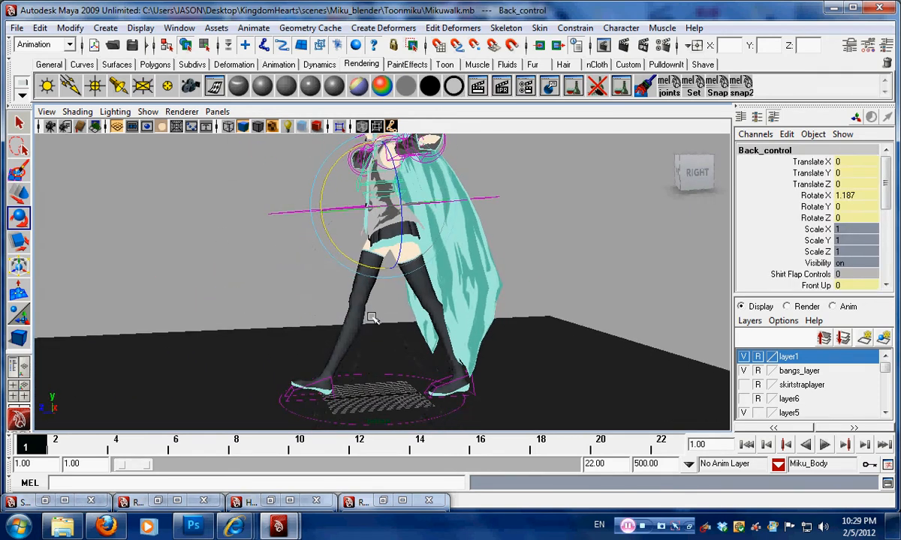
# Select the root control and reposition the body to about Translate Y -1.327 and Translate Z -1.014
pyautogui.click(270, 212)
pyautogui.keyDown('alt'); pyautogui.moveTo(265, 205); pyautogui.dragTo(288, 229); pyautogui.keyUp('alt')
pyautogui.press('w')
pyautogui.moveTo(339, 205); pyautogui.dragTo(335, 205)
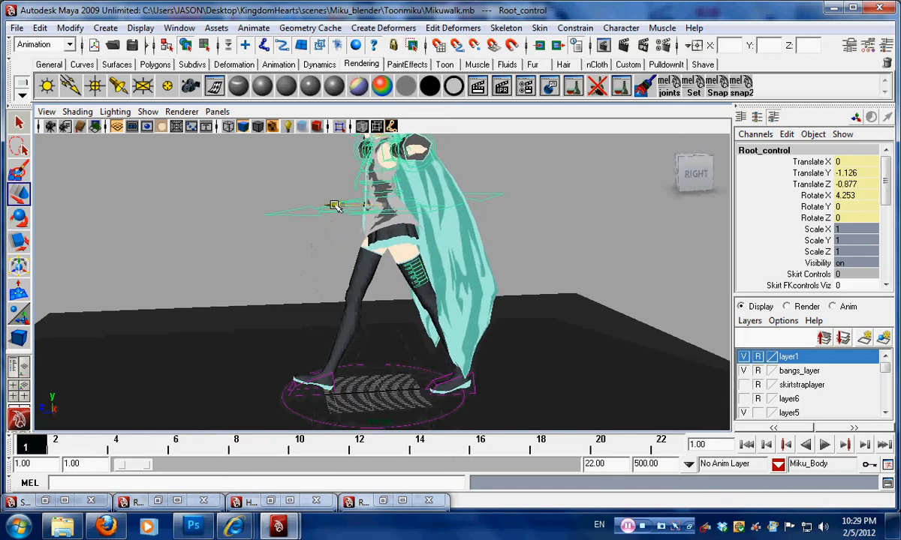
pyautogui.moveTo(384, 158); pyautogui.dragTo(335, 208)
pyautogui.moveTo(339, 211); pyautogui.dragTo(338, 210)
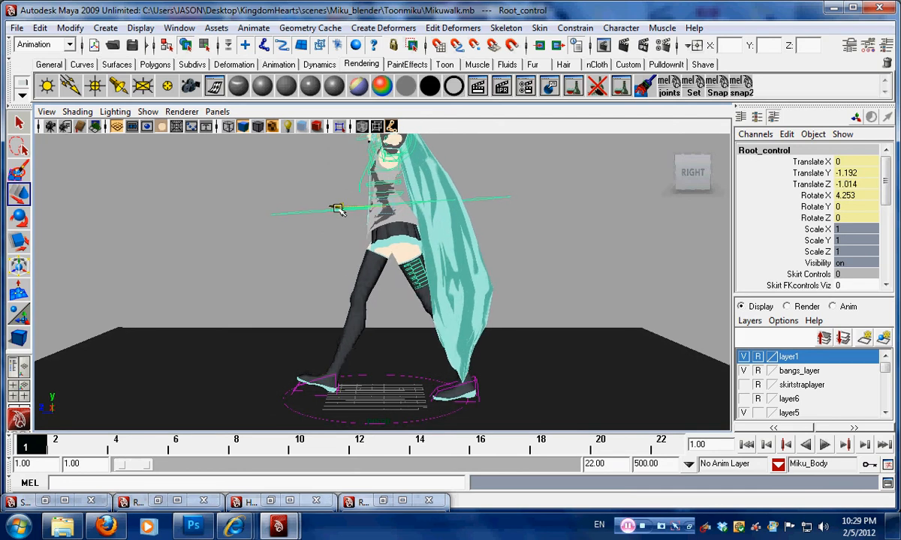
pyautogui.moveTo(388, 156); pyautogui.dragTo(388, 159)
pyautogui.keyDown('alt'); pyautogui.moveTo(377, 239); pyautogui.dragTo(404, 206); pyautogui.keyUp('alt')
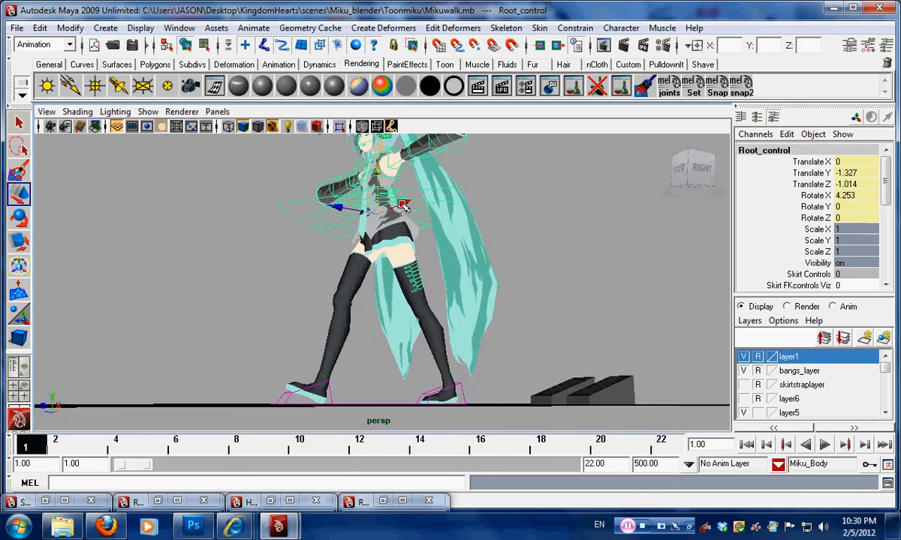
pyautogui.keyDown('alt'); pyautogui.moveTo(439, 268); pyautogui.dragTo(447, 372); pyautogui.keyUp('alt')
# Clear the selection and key the Miku_Body contact pose at frame 1 and again at frame 22
pyautogui.click(499, 357)
pyautogui.keyDown('alt'); pyautogui.moveTo(392, 373); pyautogui.dragTo(442, 366); pyautogui.keyUp('alt')
pyautogui.keyDown('alt'); pyautogui.moveTo(446, 367); pyautogui.dragTo(469, 328); pyautogui.keyUp('alt')
pyautogui.click(489, 302)
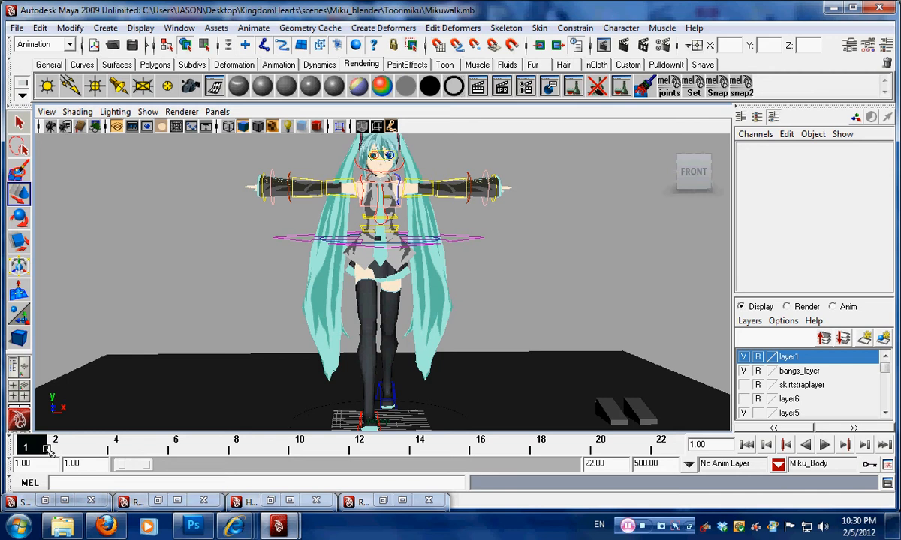
pyautogui.press('s')
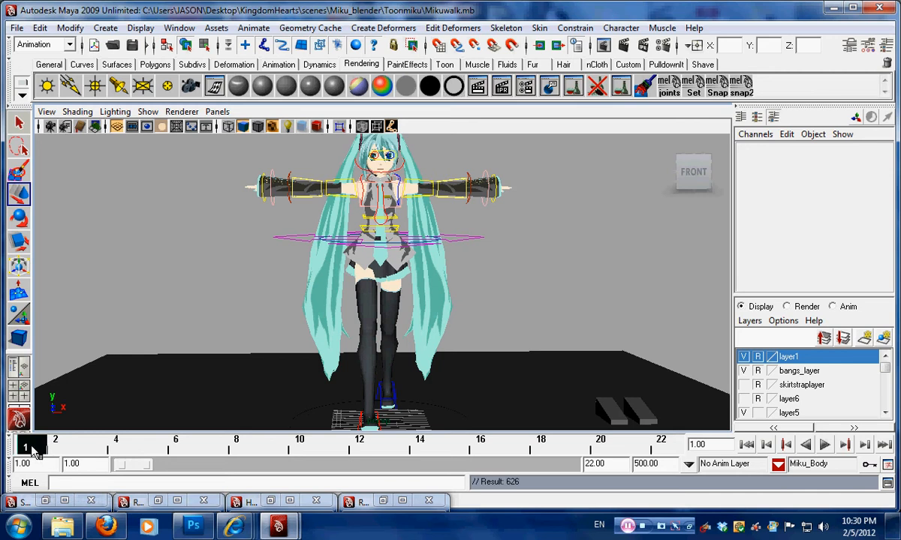
pyautogui.moveTo(48, 444); pyautogui.dragTo(27, 448)
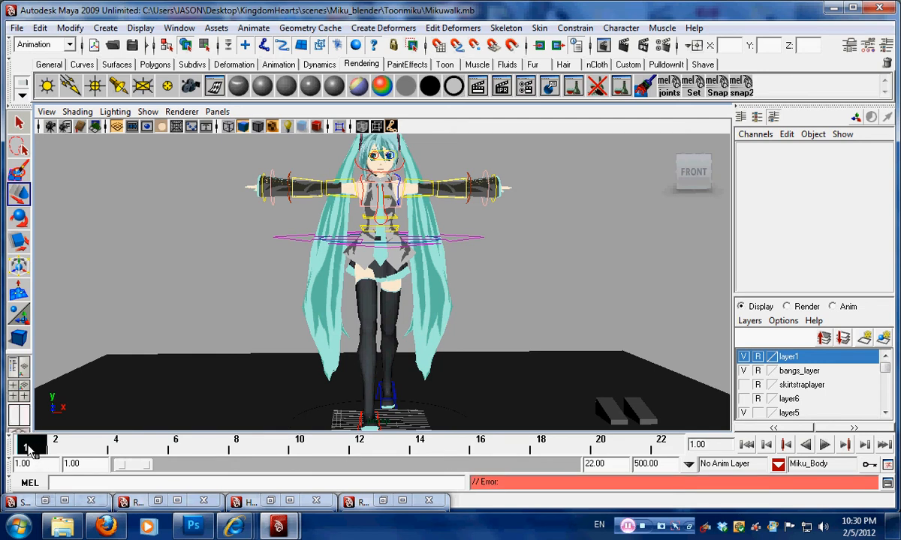
pyautogui.moveTo(30, 454)
pyautogui.mouseDown()
pyautogui.moveTo(557, 455)
pyautogui.moveTo(660, 461)
pyautogui.moveTo(683, 477)
pyautogui.mouseUp()
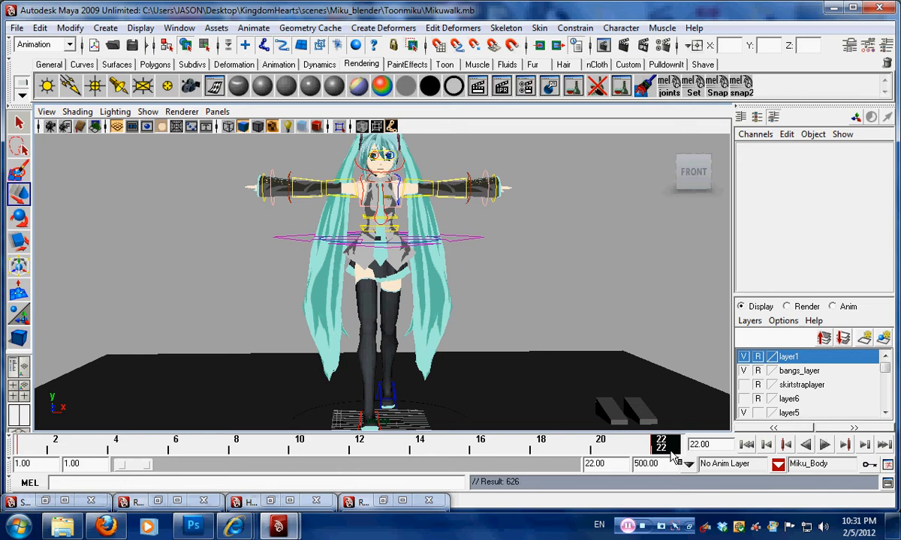
pyautogui.hotkey('alt', 'v')
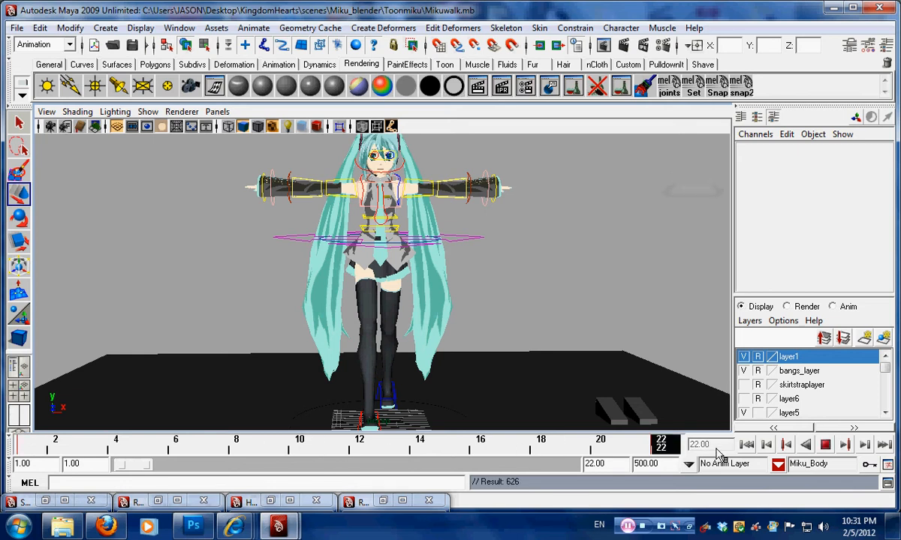
# Go to frame 11 and move the left foot control forward beside the right foot
pyautogui.moveTo(658, 451); pyautogui.dragTo(330, 447)
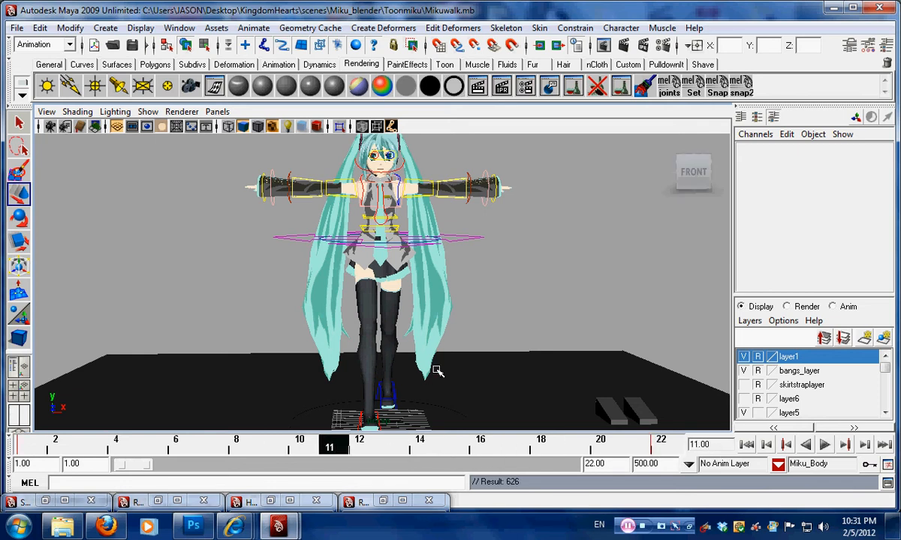
pyautogui.keyDown('alt'); pyautogui.moveTo(496, 378); pyautogui.dragTo(310, 385); pyautogui.keyUp('alt')
pyautogui.keyDown('alt'); pyautogui.moveTo(405, 368); pyautogui.dragTo(422, 298, button='middle'); pyautogui.keyUp('alt')
pyautogui.keyDown('alt'); pyautogui.moveTo(422, 297); pyautogui.dragTo(465, 285); pyautogui.keyUp('alt')
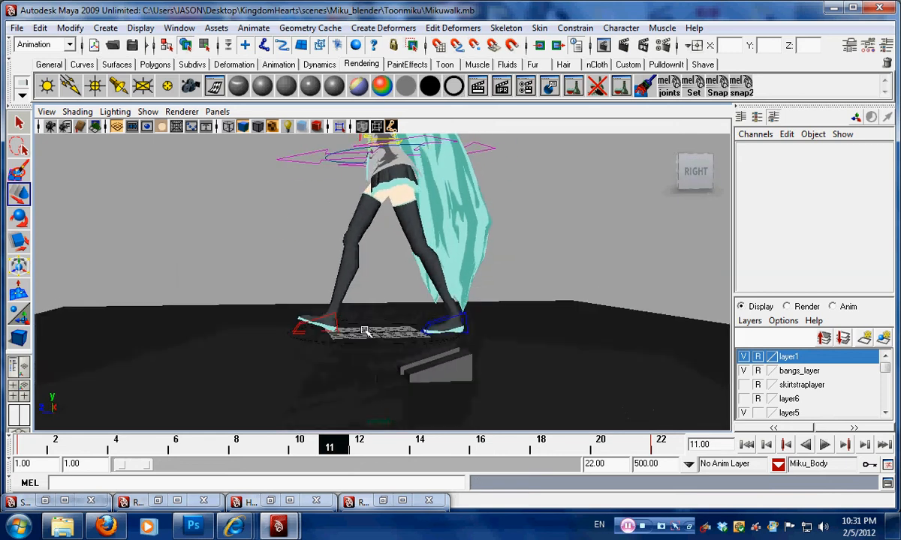
pyautogui.keyDown('alt'); pyautogui.moveTo(420, 323); pyautogui.dragTo(495, 330, button='right'); pyautogui.keyUp('alt')
pyautogui.keyDown('alt'); pyautogui.moveTo(495, 330); pyautogui.dragTo(248, 358); pyautogui.keyUp('alt')
pyautogui.click(250, 358)
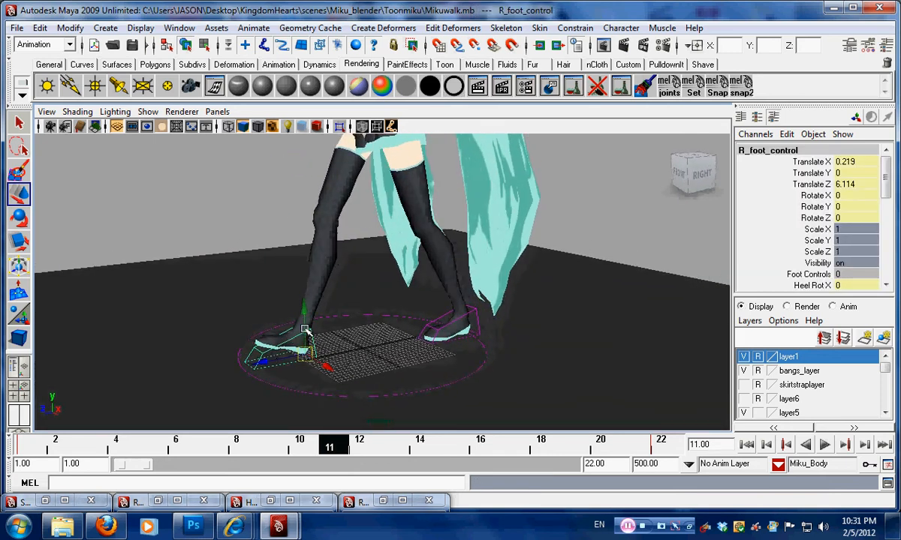
pyautogui.click(479, 312)
pyautogui.keyDown('alt'); pyautogui.moveTo(449, 293); pyautogui.dragTo(341, 305); pyautogui.keyUp('alt')
# Set the left foot control's Heel Rot Z to about 19.1 to lift the toes
pyautogui.press('e')
pyautogui.scroll(3, 342, 306)
pyautogui.scroll(-2, 822, 266)
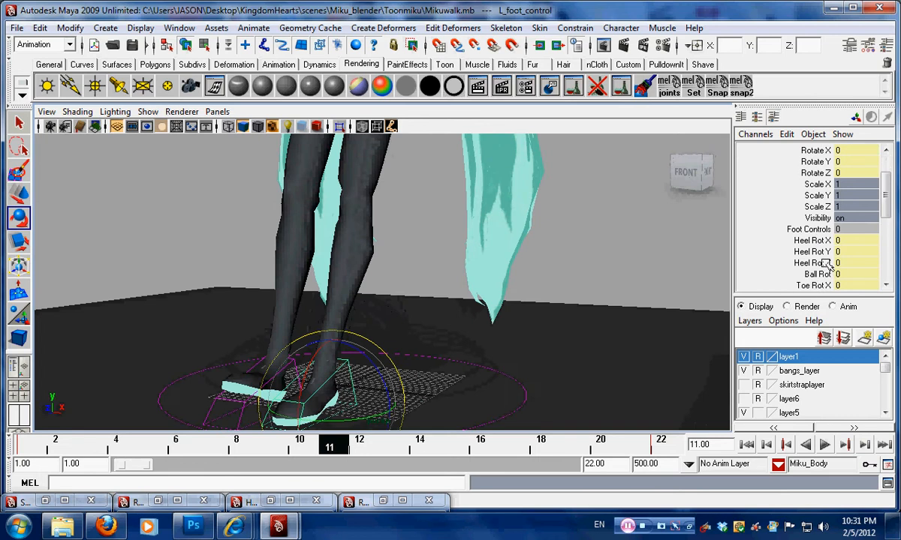
pyautogui.click(828, 265)
pyautogui.moveTo(429, 341); pyautogui.dragTo(543, 346, button='middle')
# Select the right foot control, reset its Heel Rot Z to 0, and move the foot back behind the body
pyautogui.keyDown('alt'); pyautogui.moveTo(543, 346); pyautogui.dragTo(394, 383); pyautogui.keyUp('alt')
pyautogui.keyDown('alt'); pyautogui.moveTo(331, 391); pyautogui.dragTo(478, 390); pyautogui.keyUp('alt')
pyautogui.click(329, 395)
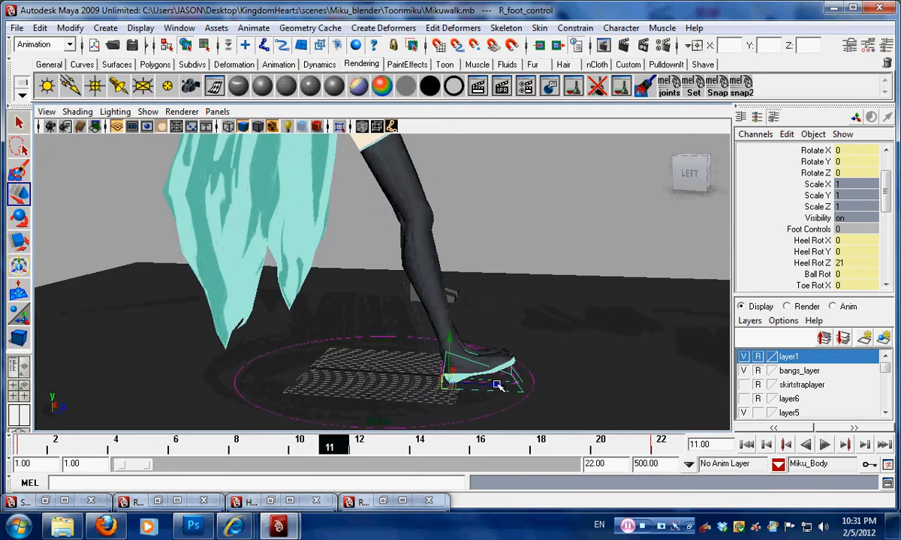
pyautogui.doubleClick(849, 263)
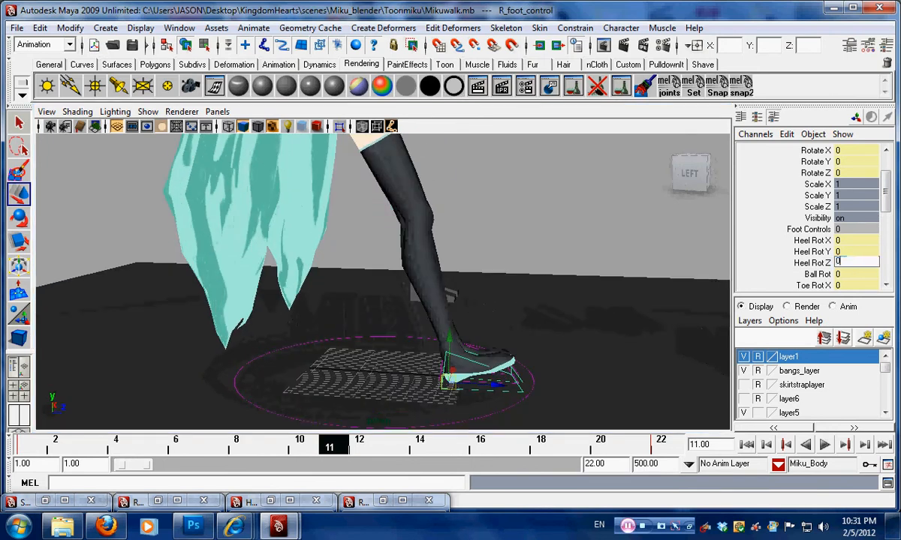
pyautogui.press('Return')
pyautogui.moveTo(520, 387); pyautogui.dragTo(420, 330)
# Select the left foot control and shift it slightly outward along X
pyautogui.keyDown('alt'); pyautogui.moveTo(420, 330); pyautogui.dragTo(394, 391, button='right'); pyautogui.keyUp('alt')
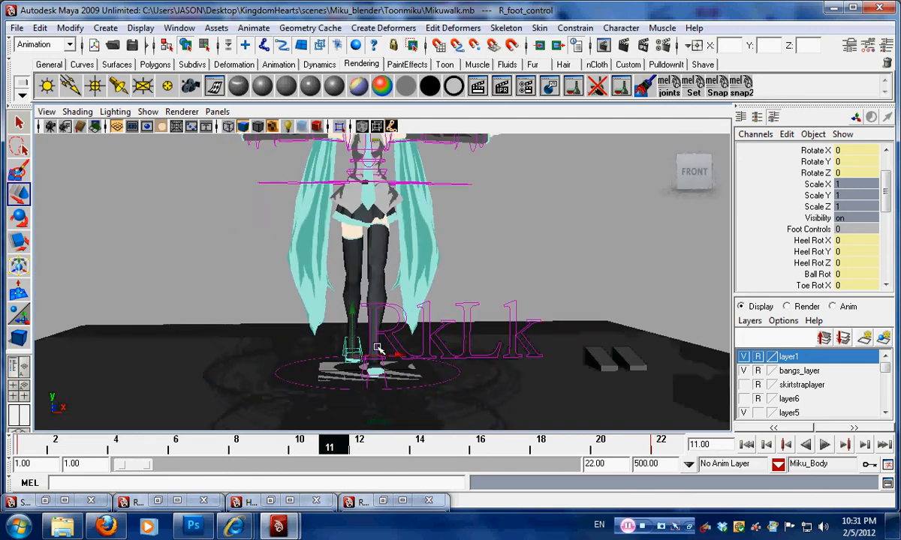
pyautogui.moveTo(394, 390)
pyautogui.keyDown('alt'); pyautogui.mouseDown()
pyautogui.moveTo(361, 398)
pyautogui.moveTo(398, 393)
pyautogui.mouseUp(); pyautogui.keyUp('alt')
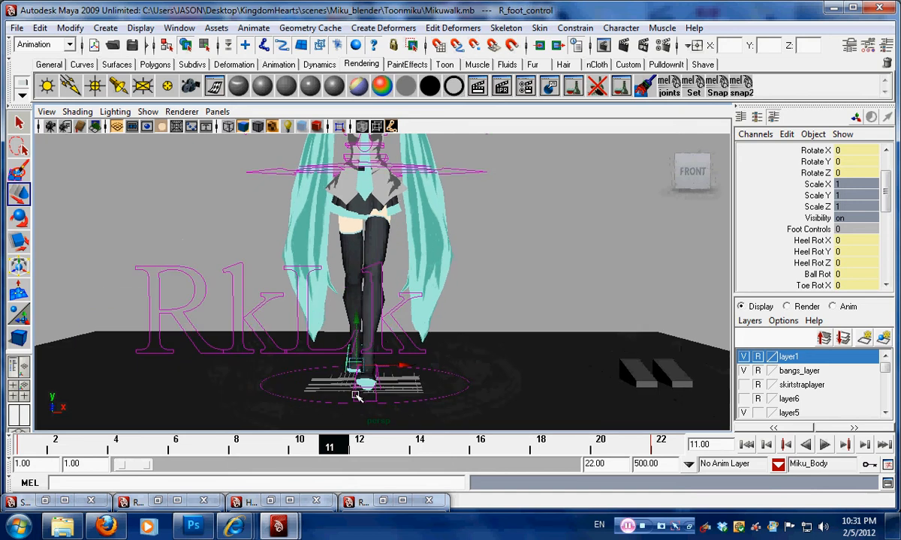
pyautogui.click(412, 390)
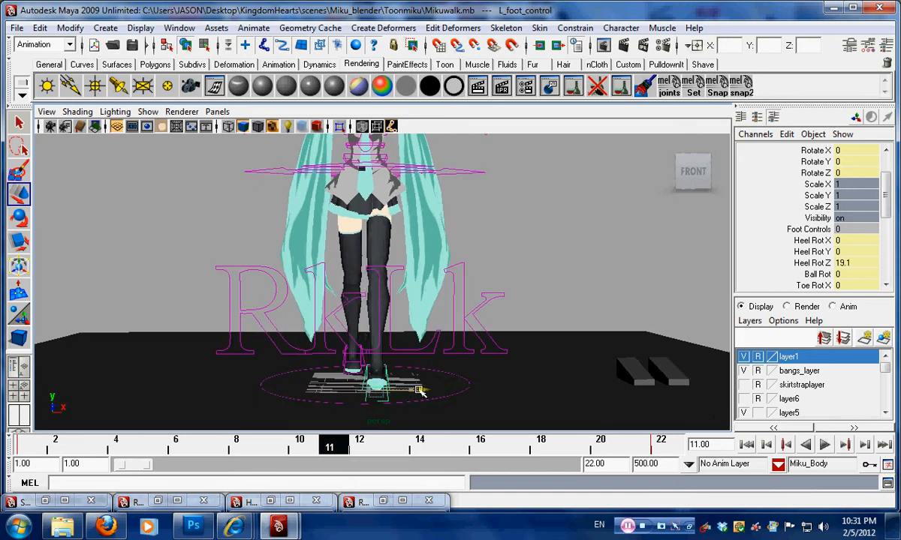
pyautogui.moveTo(418, 390); pyautogui.dragTo(414, 390)
# Select the hip control (HIPZ_control) and set its Rotate Y to -5.867 to mirror the hip twist
pyautogui.keyDown('alt'); pyautogui.moveTo(428, 247); pyautogui.dragTo(401, 293, button='right'); pyautogui.keyUp('alt')
pyautogui.keyDown('alt'); pyautogui.moveTo(431, 225); pyautogui.dragTo(432, 260); pyautogui.keyUp('alt')
pyautogui.keyDown('alt'); pyautogui.moveTo(432, 260); pyautogui.dragTo(436, 327, button='middle'); pyautogui.keyUp('alt')
pyautogui.keyDown('alt'); pyautogui.moveTo(435, 326); pyautogui.dragTo(416, 335); pyautogui.keyUp('alt')
pyautogui.keyDown('alt'); pyautogui.moveTo(416, 336); pyautogui.dragTo(463, 251, button='right'); pyautogui.keyUp('alt')
pyautogui.click(486, 256)
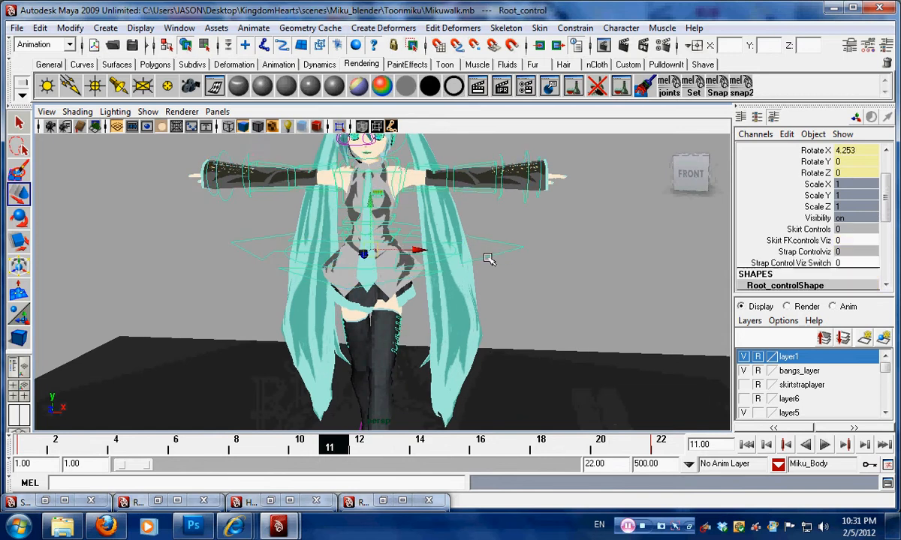
pyautogui.keyDown('alt'); pyautogui.moveTo(488, 259); pyautogui.dragTo(409, 269); pyautogui.keyUp('alt')
pyautogui.keyDown('alt'); pyautogui.moveTo(409, 269); pyautogui.dragTo(466, 277, button='right'); pyautogui.keyUp('alt')
pyautogui.click(470, 262)
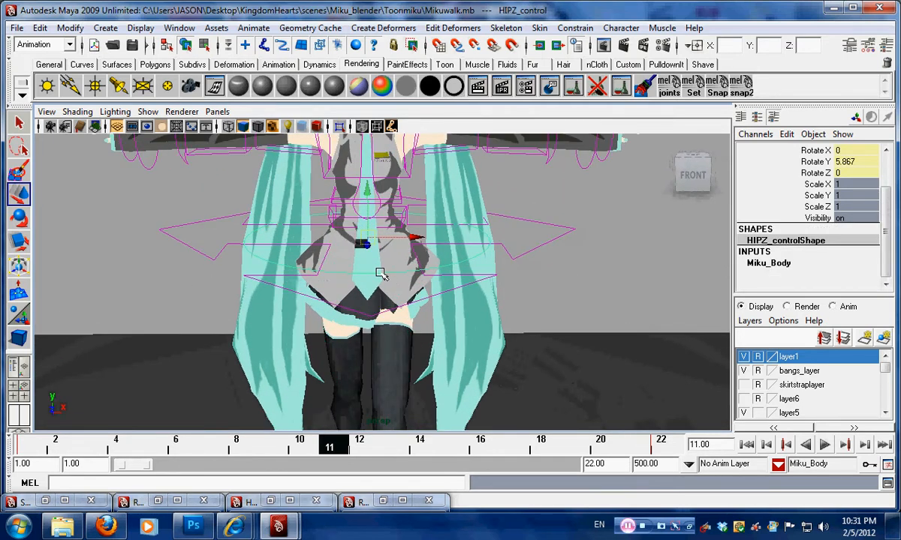
pyautogui.keyDown('alt'); pyautogui.moveTo(380, 273); pyautogui.dragTo(420, 304, button='right'); pyautogui.keyUp('alt')
pyautogui.press('e')
pyautogui.keyDown('alt'); pyautogui.moveTo(354, 267); pyautogui.dragTo(397, 260); pyautogui.keyUp('alt')
pyautogui.scroll(2, 838, 165)
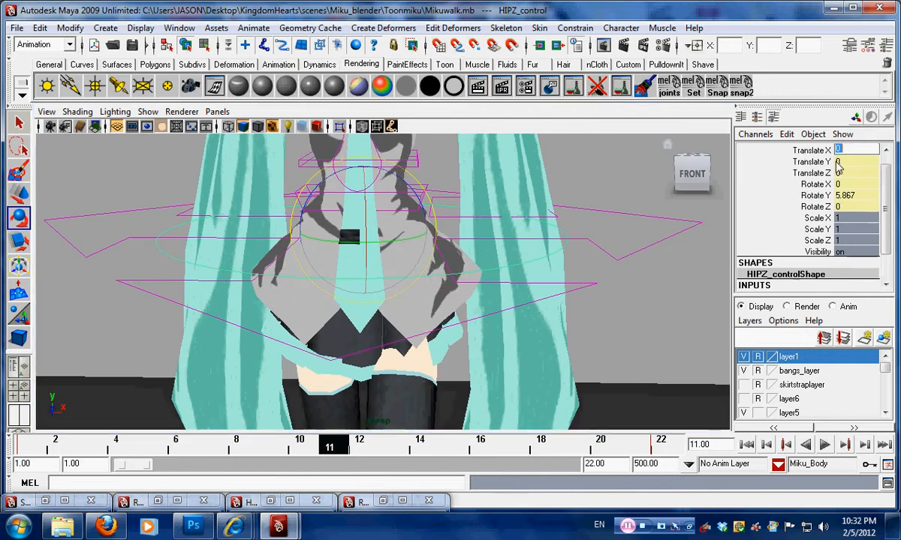
pyautogui.click(839, 194)
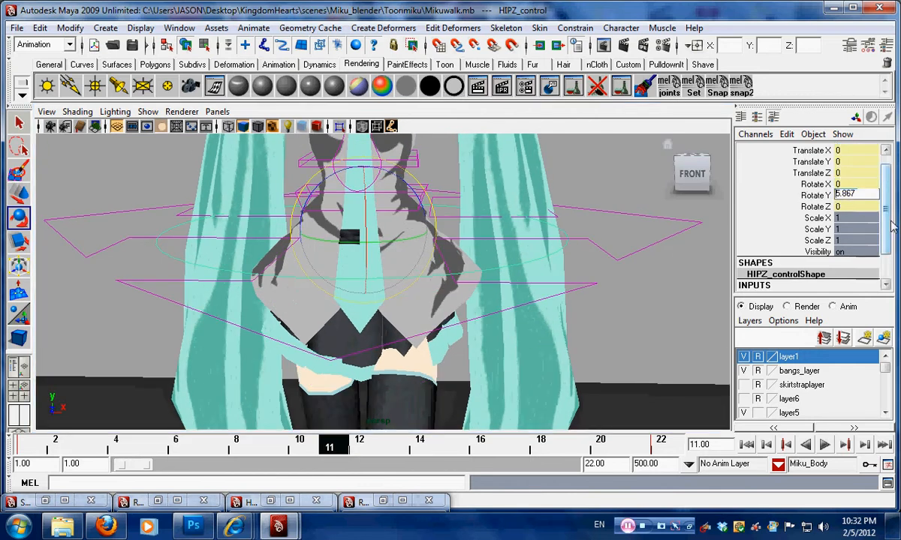
pyautogui.write('-')
pyautogui.press('Return')
pyautogui.keyDown('alt'); pyautogui.moveTo(526, 310); pyautogui.dragTo(442, 274, button='right'); pyautogui.keyUp('alt')
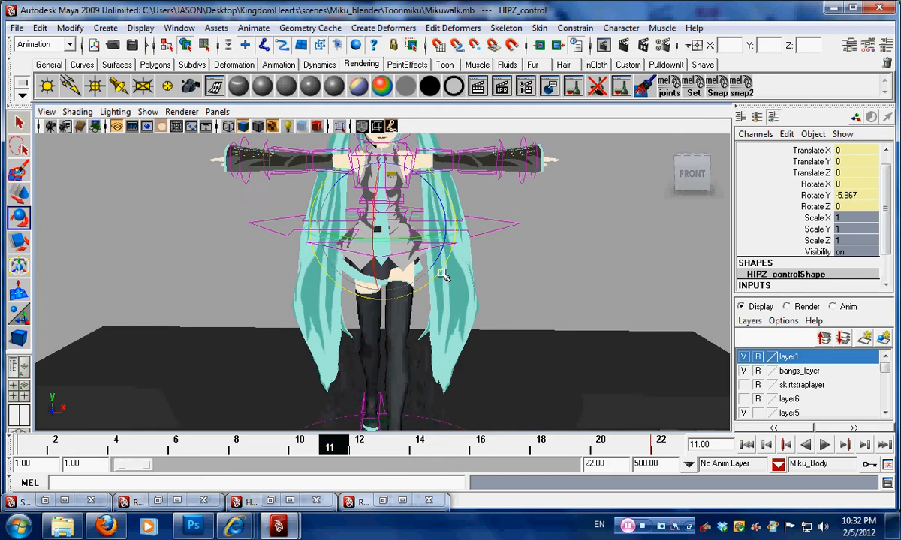
# Clear the selection and play back the walk cycle to check the leg motion from the front and side
pyautogui.moveTo(442, 274)
pyautogui.keyDown('alt'); pyautogui.mouseDown()
pyautogui.moveTo(317, 262)
pyautogui.moveTo(457, 263)
pyautogui.mouseUp(); pyautogui.keyUp('alt')
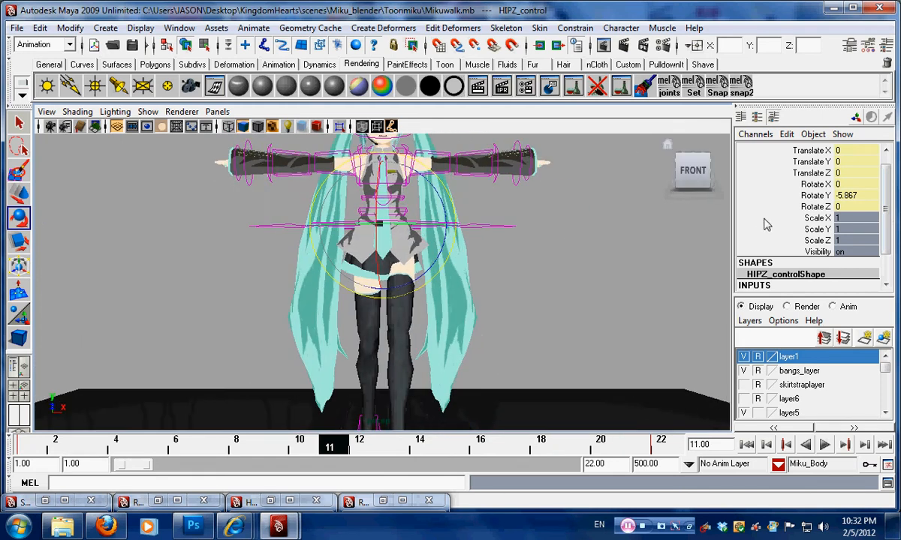
pyautogui.click(565, 267)
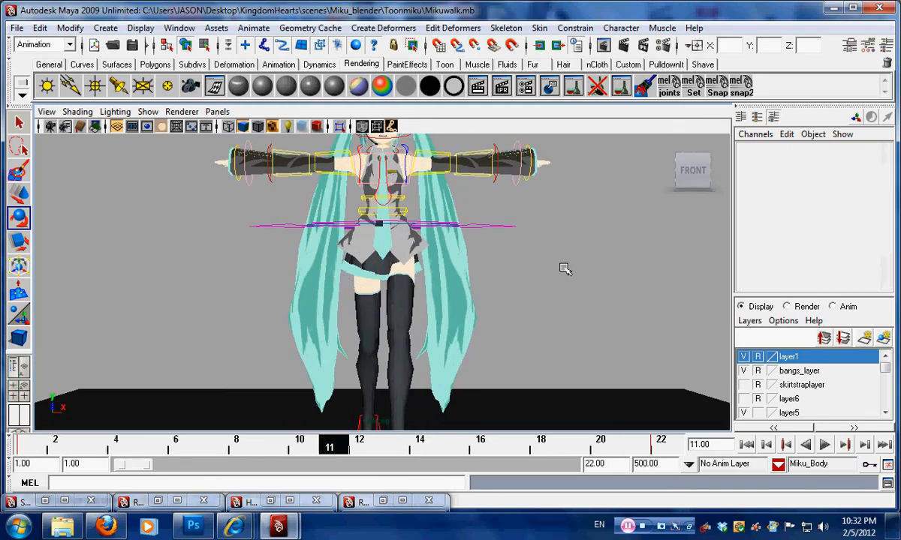
pyautogui.keyDown('alt'); pyautogui.moveTo(516, 342); pyautogui.dragTo(453, 341, button='right'); pyautogui.keyUp('alt')
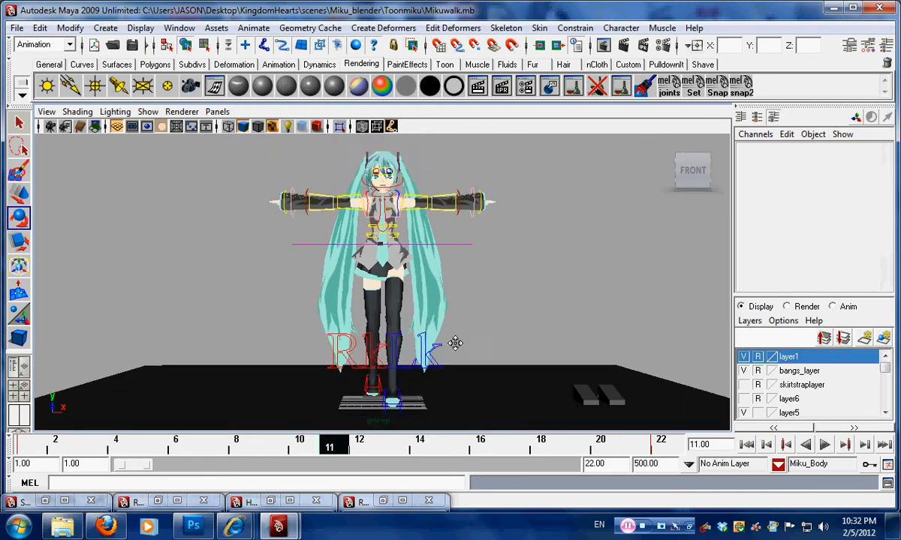
pyautogui.keyDown('alt'); pyautogui.moveTo(453, 341); pyautogui.dragTo(307, 362); pyautogui.keyUp('alt')
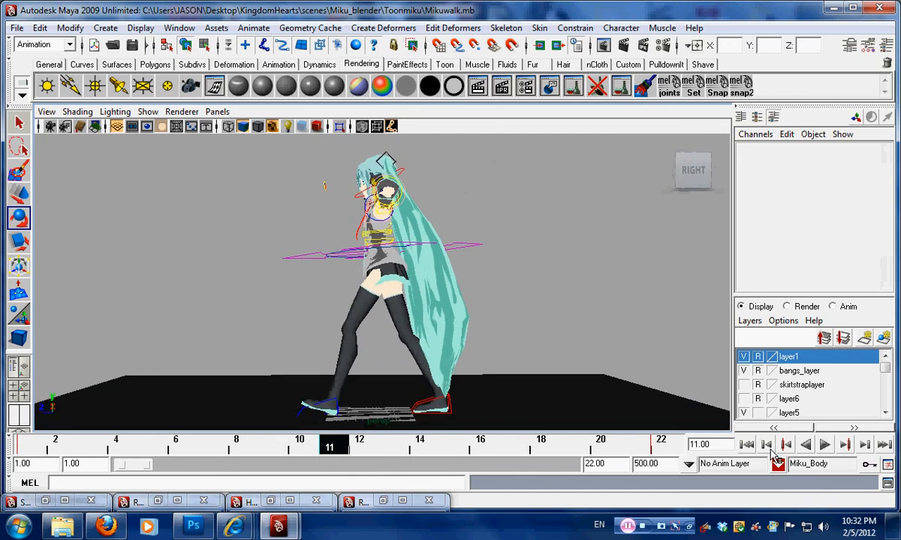
pyautogui.hotkey('alt', 'v')
pyautogui.keyDown('alt'); pyautogui.moveTo(276, 310); pyautogui.dragTo(450, 321); pyautogui.keyUp('alt')
pyautogui.keyDown('alt'); pyautogui.moveTo(347, 328); pyautogui.dragTo(375, 329, button='right'); pyautogui.keyUp('alt')
pyautogui.keyDown('alt'); pyautogui.moveTo(376, 329); pyautogui.dragTo(479, 305); pyautogui.keyUp('alt')
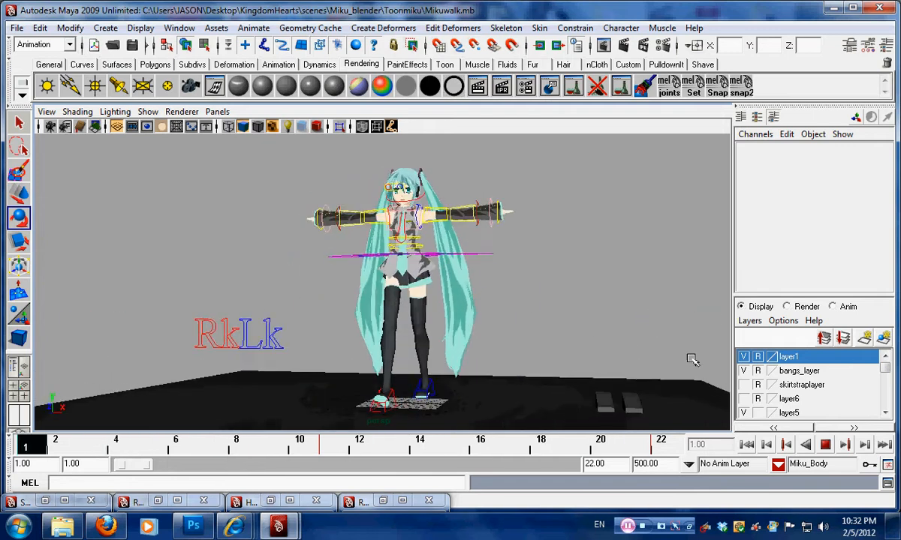
pyautogui.click(826, 446)
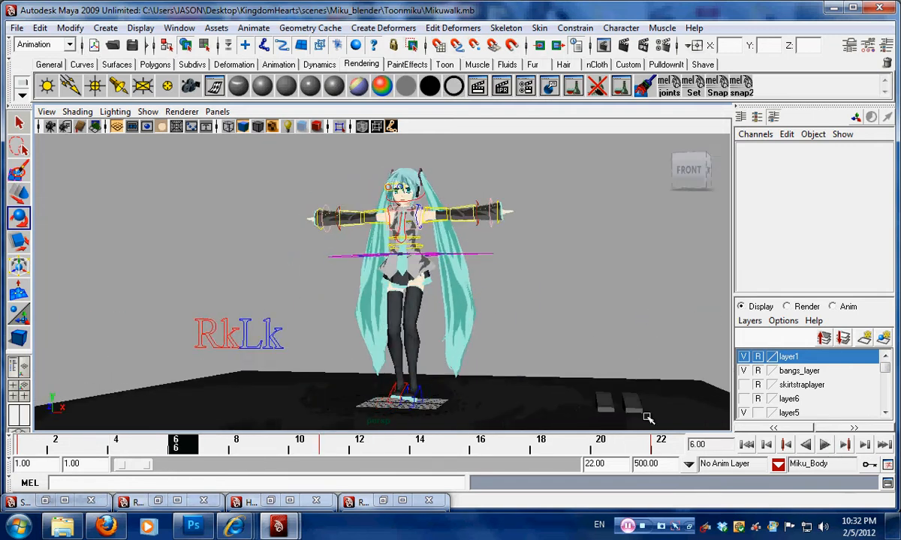
# Go to frame 3, select the right foot control and set its Heel Rot Z to 0 so the foot lies flat
pyautogui.keyDown('alt'); pyautogui.moveTo(450, 315); pyautogui.dragTo(426, 346); pyautogui.keyUp('alt')
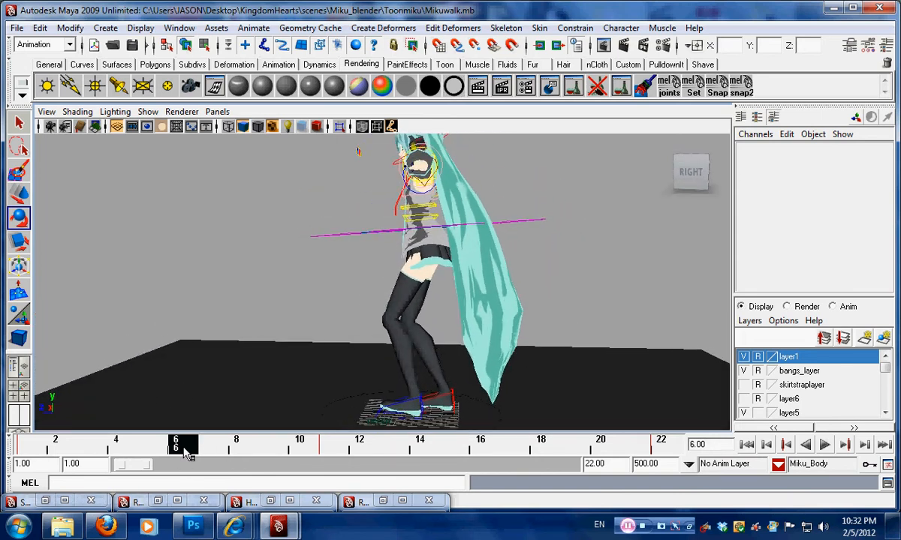
pyautogui.moveTo(184, 449); pyautogui.dragTo(98, 449)
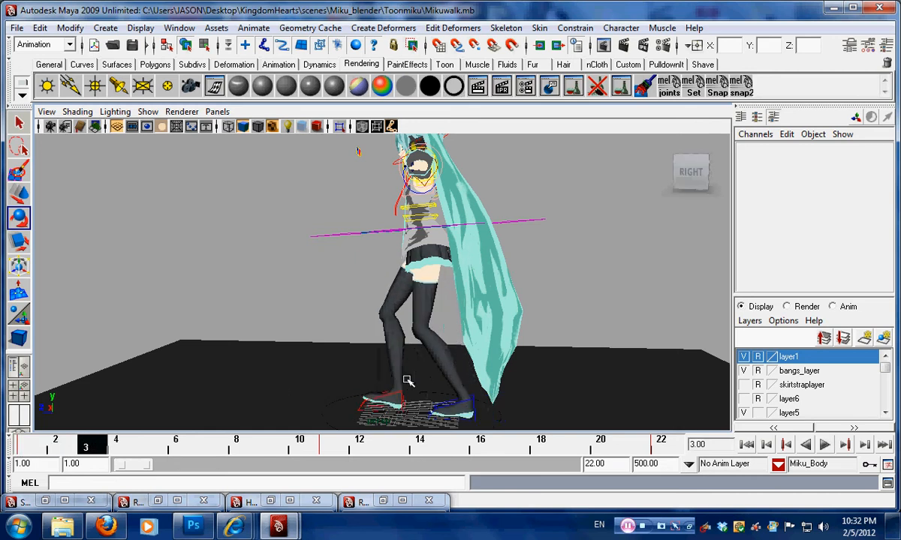
pyautogui.keyDown('alt'); pyautogui.moveTo(416, 385); pyautogui.dragTo(360, 369); pyautogui.keyUp('alt')
pyautogui.click(371, 367)
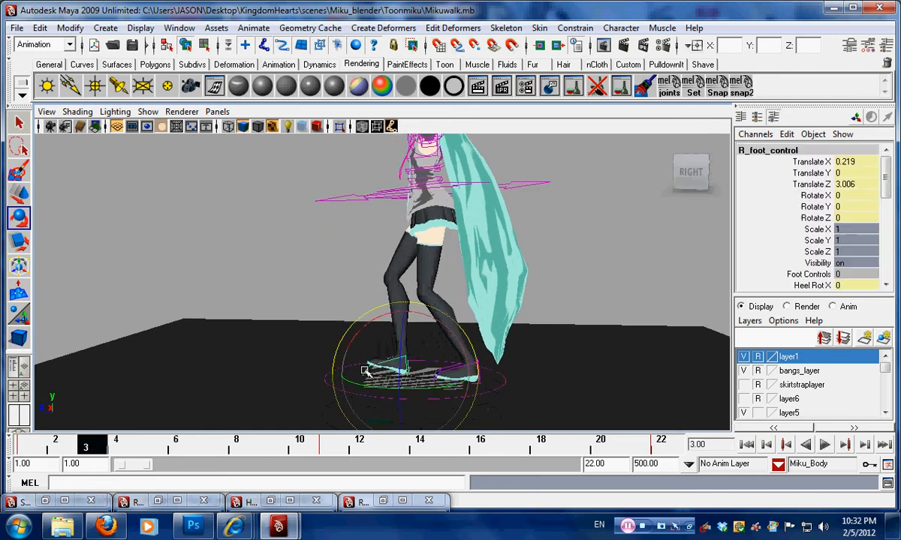
pyautogui.keyDown('alt'); pyautogui.moveTo(297, 366); pyautogui.dragTo(330, 382, button='right'); pyautogui.keyUp('alt')
pyautogui.keyDown('alt'); pyautogui.moveTo(330, 381); pyautogui.dragTo(332, 339, button='middle'); pyautogui.keyUp('alt')
pyautogui.keyDown('alt'); pyautogui.moveTo(332, 338); pyautogui.dragTo(334, 359); pyautogui.keyUp('alt')
pyautogui.keyDown('alt'); pyautogui.moveTo(333, 359); pyautogui.dragTo(375, 364, button='right'); pyautogui.keyUp('alt')
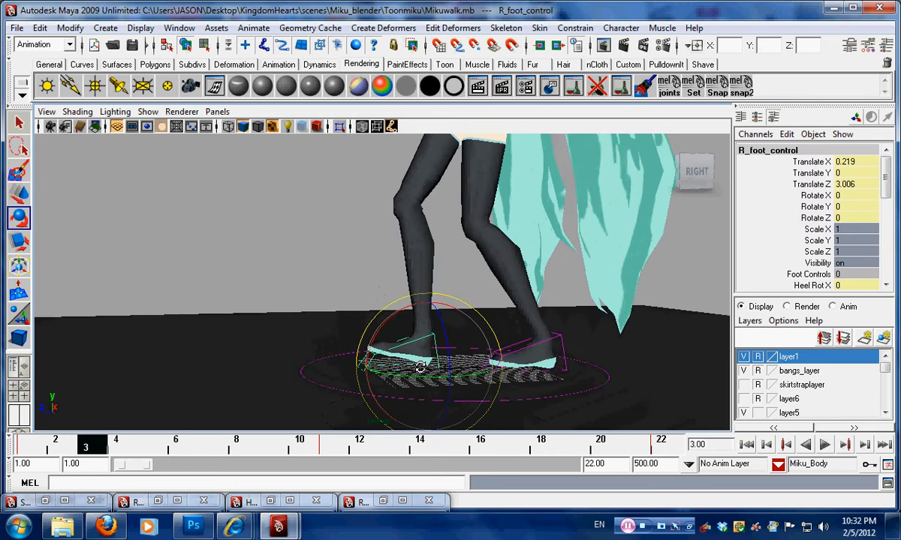
pyautogui.keyDown('alt'); pyautogui.moveTo(376, 364); pyautogui.dragTo(373, 349); pyautogui.keyUp('alt')
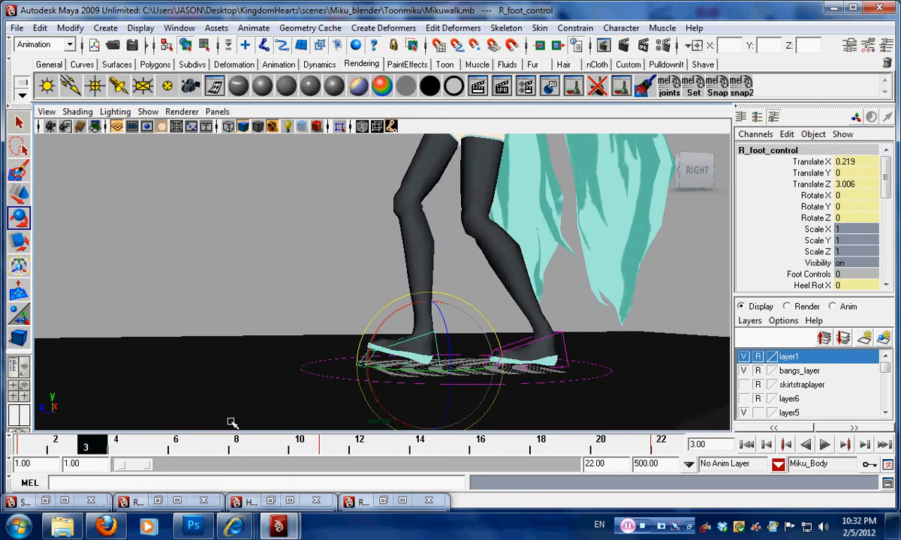
pyautogui.keyDown('alt'); pyautogui.moveTo(449, 354); pyautogui.dragTo(418, 363); pyautogui.keyUp('alt')
pyautogui.scroll(-2, 853, 271)
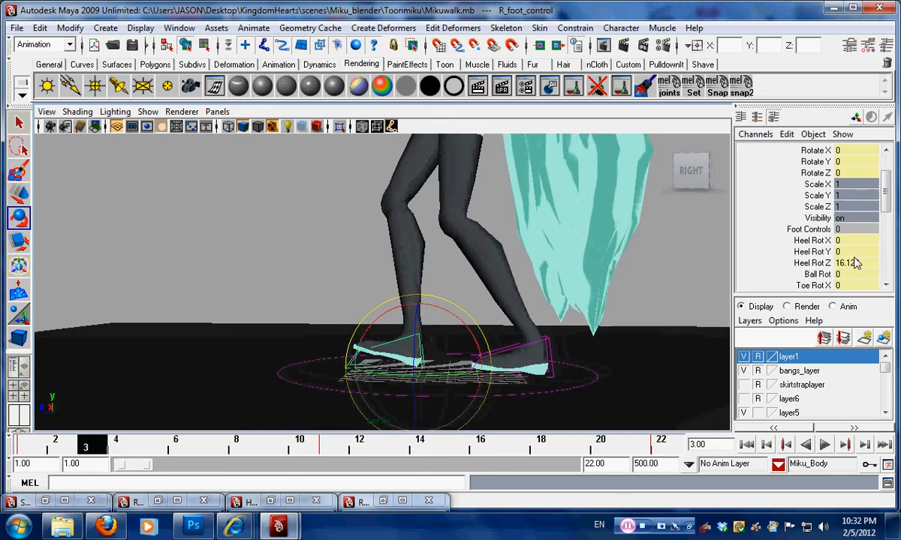
pyautogui.click(854, 263)
pyautogui.write('0')
pyautogui.press('Return')
# Select the left foot control and set its Heel Rot Z to 0 at frame 3
pyautogui.keyDown('alt'); pyautogui.moveTo(332, 314); pyautogui.dragTo(526, 328); pyautogui.keyUp('alt')
pyautogui.click(528, 323)
pyautogui.click(853, 263)
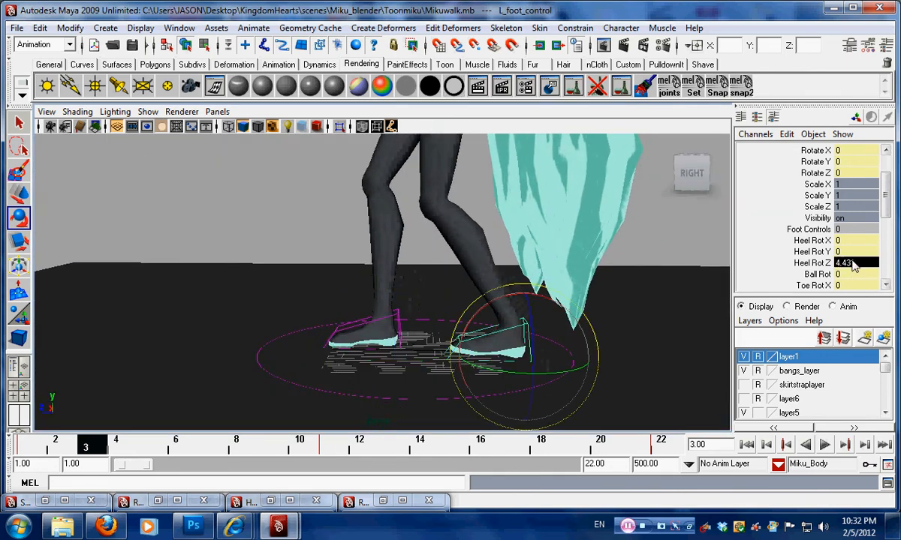
pyautogui.write('0')
pyautogui.press('Return')
# Reselect the left foot control at frame 3 and shift the rear foot slightly along the walking direction
pyautogui.keyDown('alt'); pyautogui.moveTo(472, 355); pyautogui.dragTo(372, 308, button='right'); pyautogui.keyUp('alt')
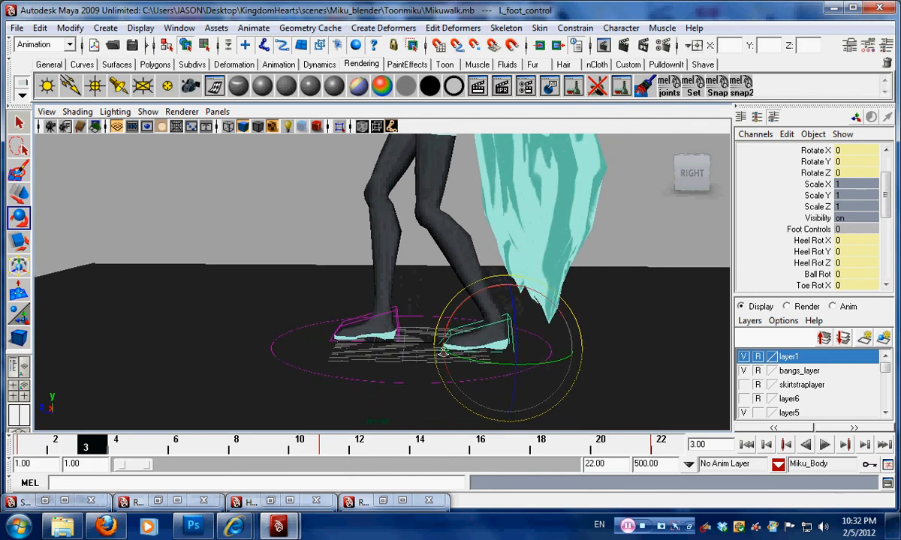
pyautogui.keyDown('alt'); pyautogui.moveTo(405, 277); pyautogui.dragTo(418, 284); pyautogui.keyUp('alt')
pyautogui.keyDown('alt'); pyautogui.moveTo(470, 307); pyautogui.dragTo(298, 285, button='right'); pyautogui.keyUp('alt')
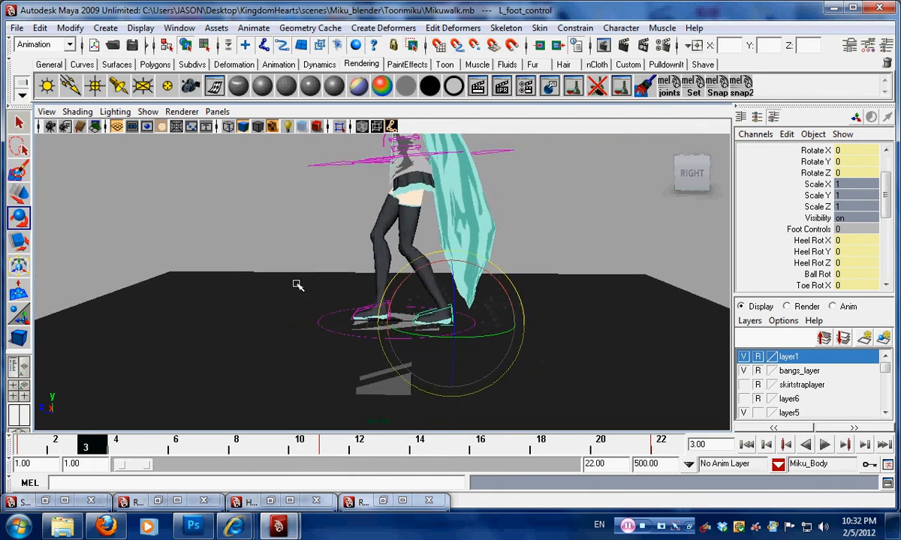
pyautogui.keyDown('alt'); pyautogui.moveTo(298, 285); pyautogui.dragTo(319, 284); pyautogui.keyUp('alt')
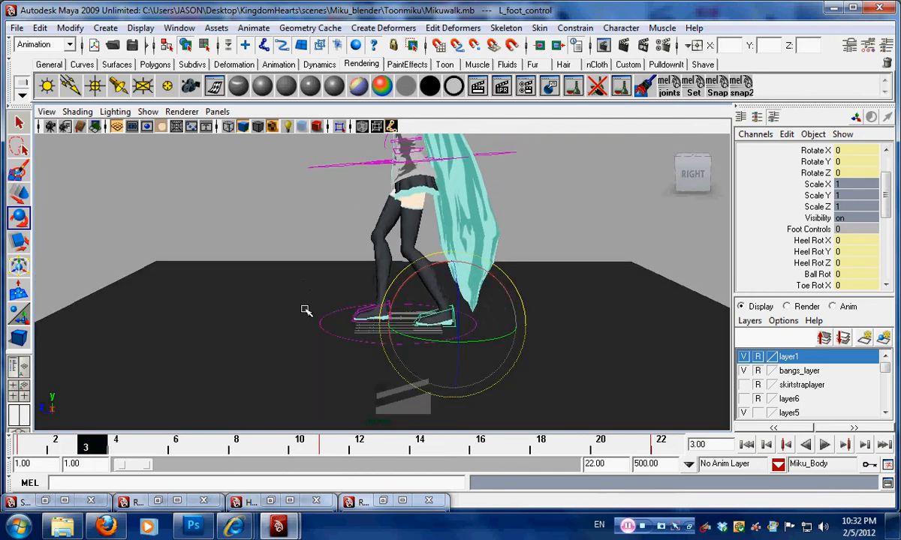
pyautogui.click(516, 145)
pyautogui.keyDown('alt'); pyautogui.moveTo(511, 150); pyautogui.dragTo(447, 216); pyautogui.keyUp('alt')
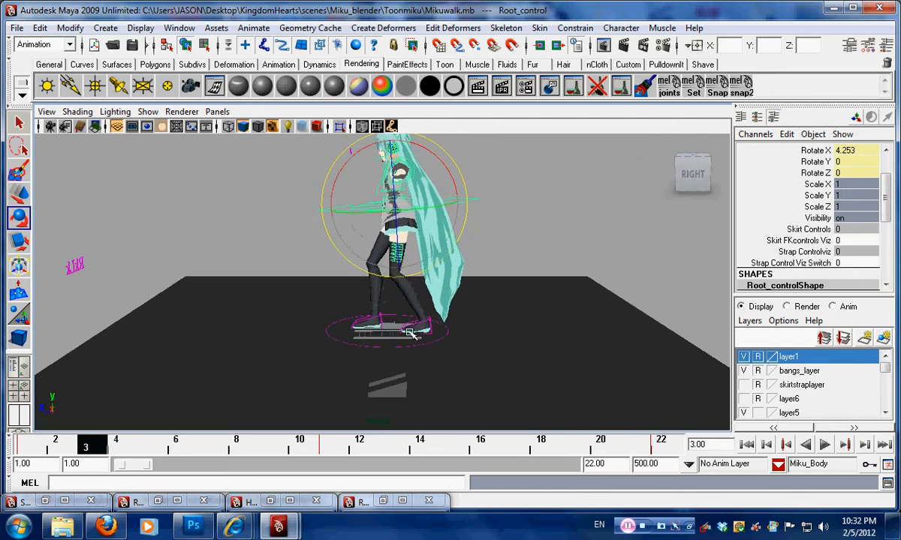
pyautogui.keyDown('alt'); pyautogui.moveTo(411, 332); pyautogui.dragTo(484, 364, button='right'); pyautogui.keyUp('alt')
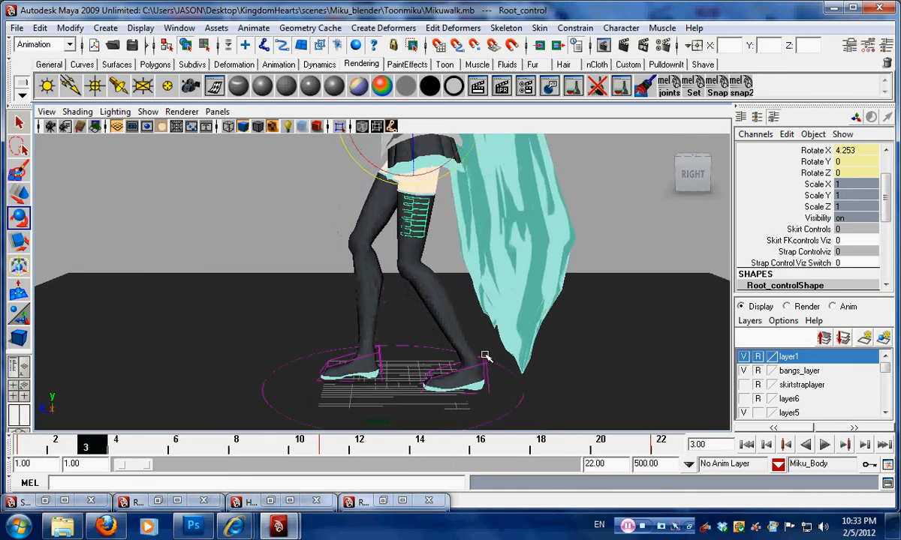
pyautogui.click(486, 361)
pyautogui.keyDown('alt'); pyautogui.moveTo(509, 360); pyautogui.dragTo(502, 311, button='middle'); pyautogui.keyUp('alt')
pyautogui.press('w')
pyautogui.moveTo(434, 345); pyautogui.dragTo(439, 346)
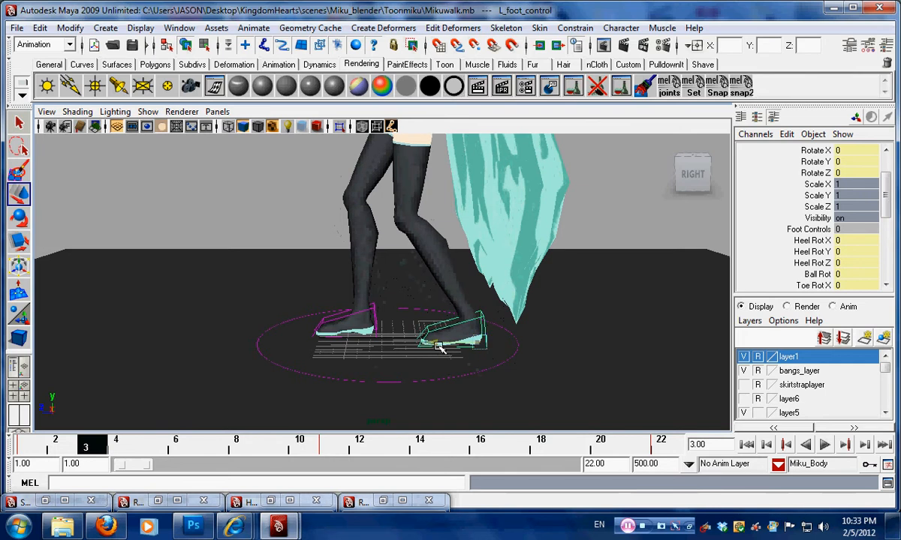
pyautogui.keyDown('alt'); pyautogui.moveTo(474, 311); pyautogui.dragTo(388, 291, button='right'); pyautogui.keyUp('alt')
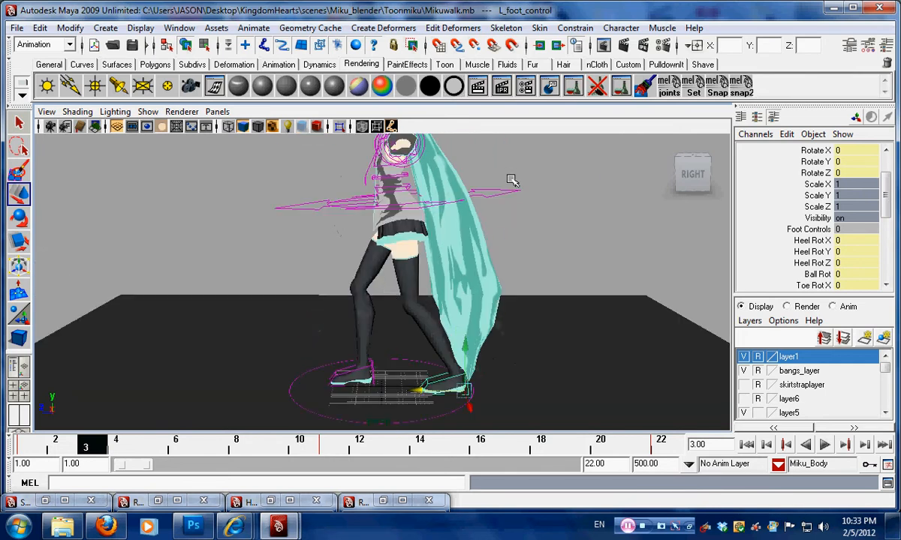
# Select the hip control (HIPZ_control) and set its Rotate Y to 6 at frame 3
pyautogui.click(488, 193)
pyautogui.keyDown('alt'); pyautogui.moveTo(452, 216); pyautogui.dragTo(503, 231); pyautogui.keyUp('alt')
pyautogui.click(355, 203)
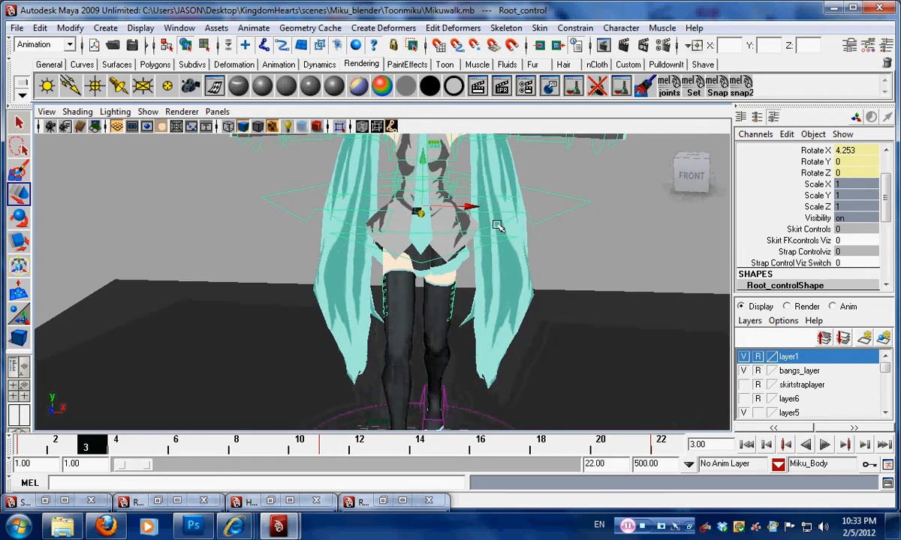
pyautogui.click(495, 229)
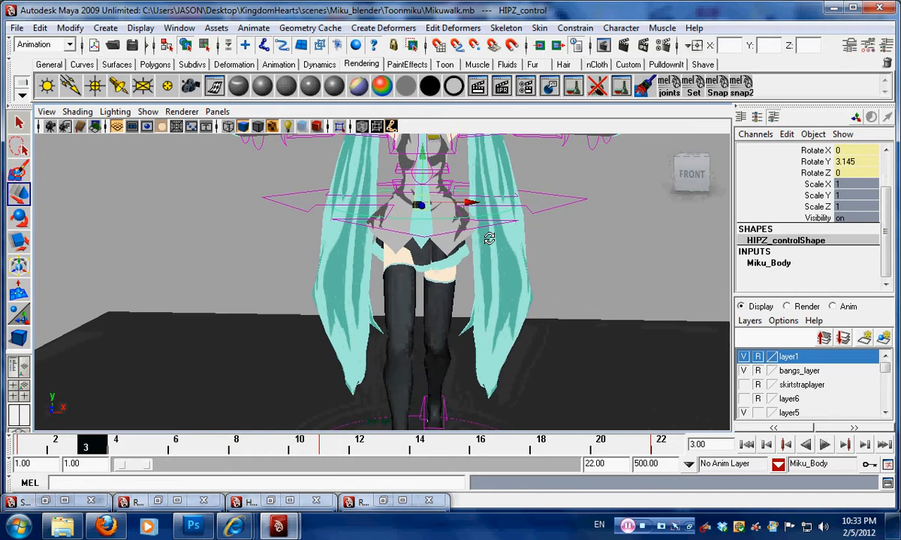
pyautogui.keyDown('alt'); pyautogui.moveTo(488, 239); pyautogui.dragTo(461, 238); pyautogui.keyUp('alt')
pyautogui.keyDown('alt'); pyautogui.moveTo(494, 235); pyautogui.dragTo(498, 232); pyautogui.keyUp('alt')
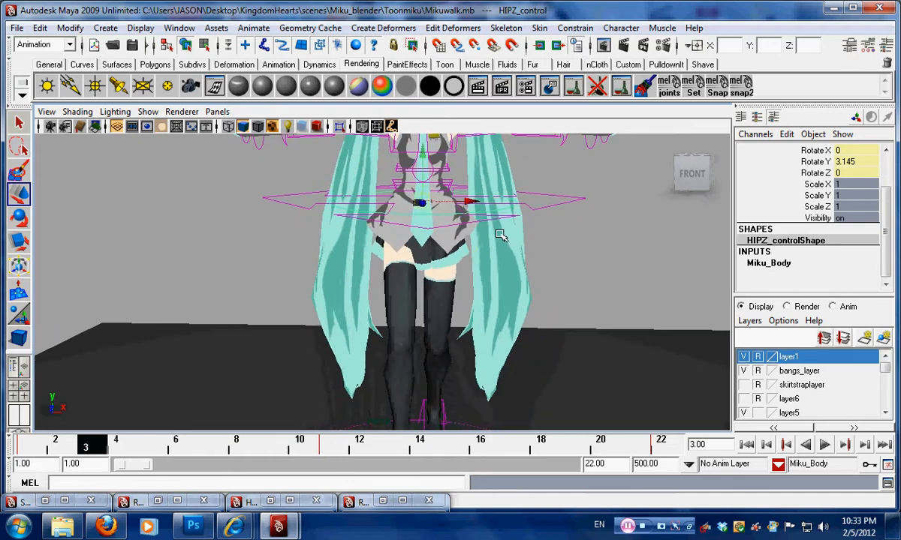
pyautogui.press('e')
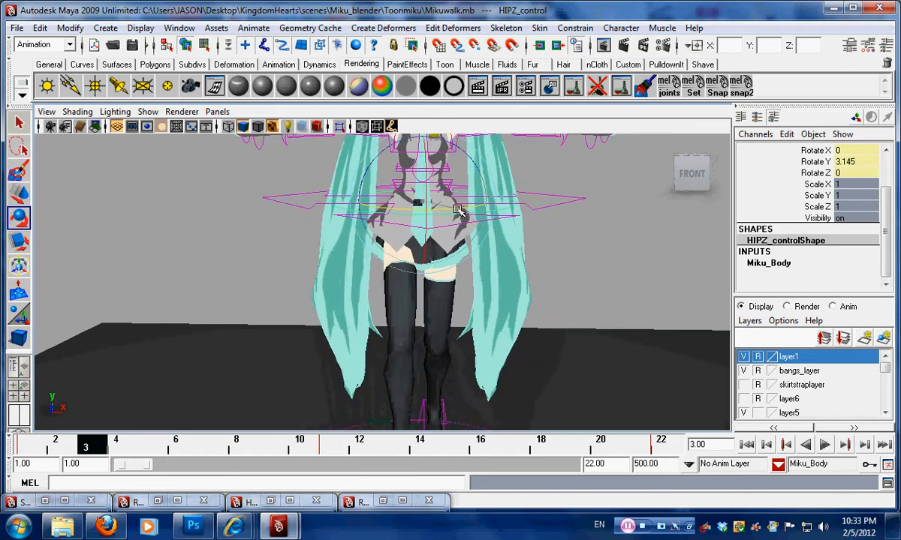
pyautogui.keyDown('alt'); pyautogui.moveTo(533, 245); pyautogui.dragTo(482, 237); pyautogui.keyUp('alt')
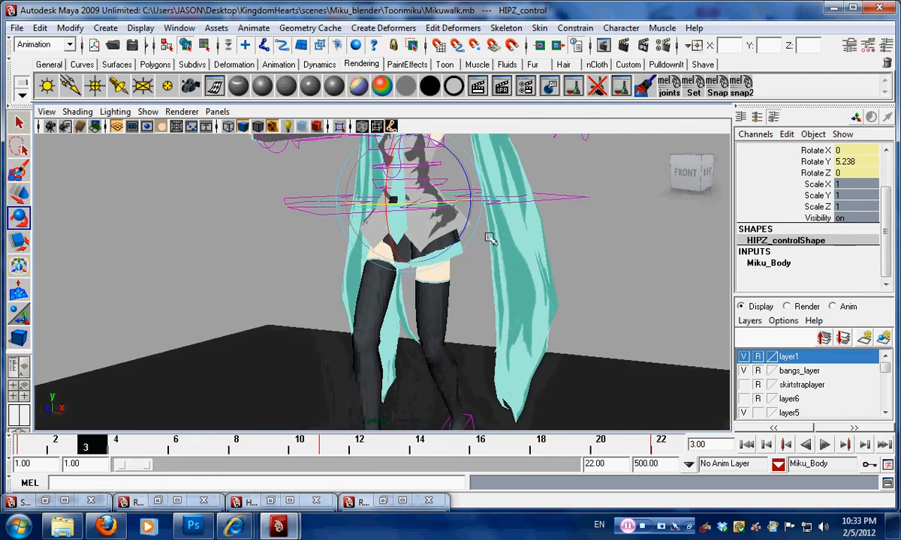
pyautogui.scroll(2, 846, 167)
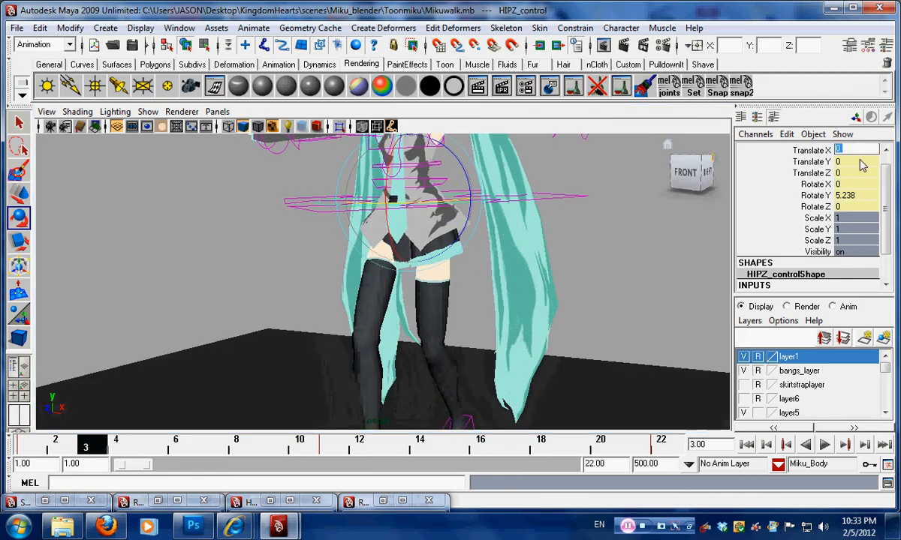
pyautogui.press('Return')
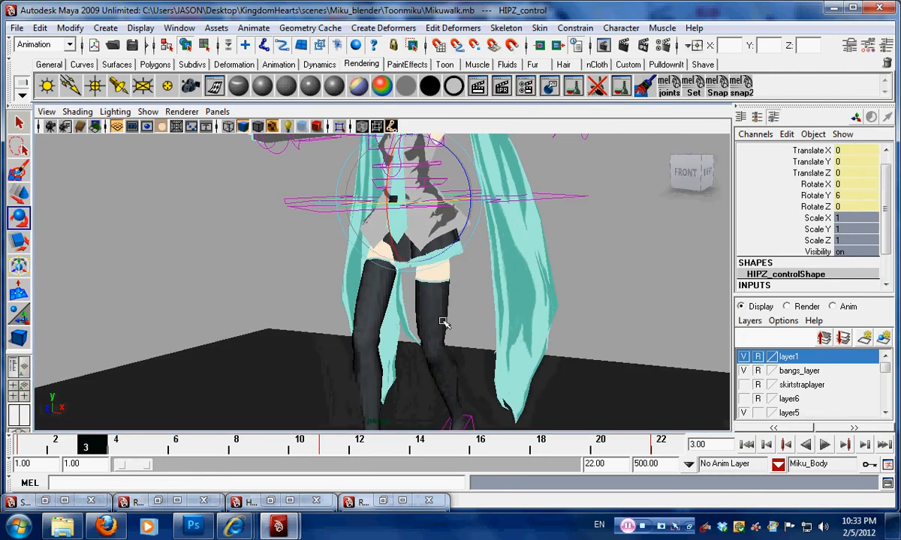
# Inspect the rotation values of Back_control and Back2_control at frame 3, ending with nothing selected
pyautogui.keyDown('alt'); pyautogui.moveTo(417, 303); pyautogui.dragTo(386, 318); pyautogui.keyUp('alt')
pyautogui.keyDown('alt'); pyautogui.moveTo(386, 317); pyautogui.dragTo(450, 238, button='right'); pyautogui.keyUp('alt')
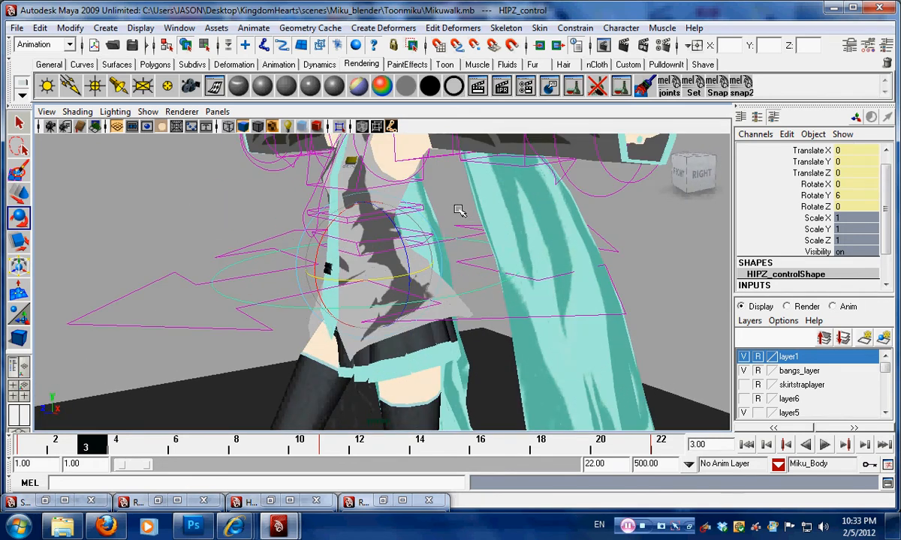
pyautogui.click(422, 241)
pyautogui.keyDown('alt'); pyautogui.moveTo(422, 241); pyautogui.dragTo(448, 202); pyautogui.keyUp('alt')
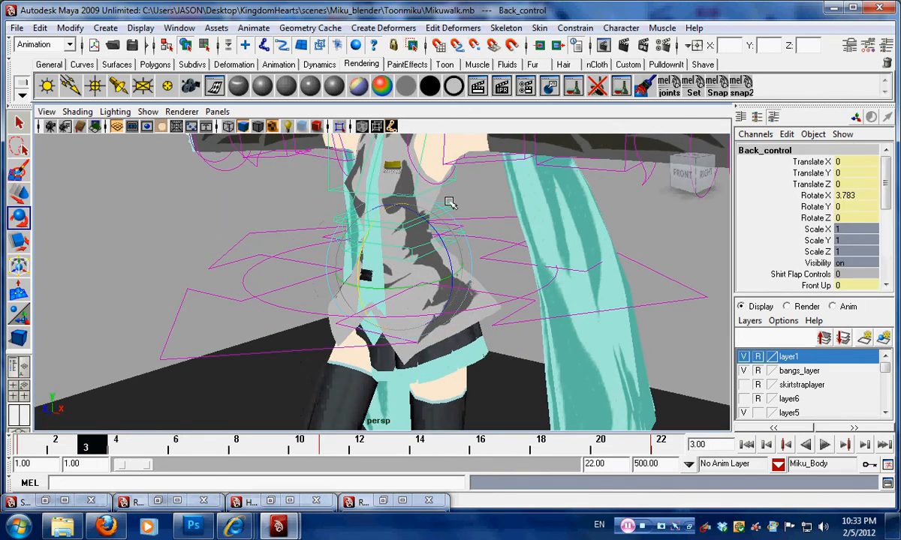
pyautogui.click(335, 213)
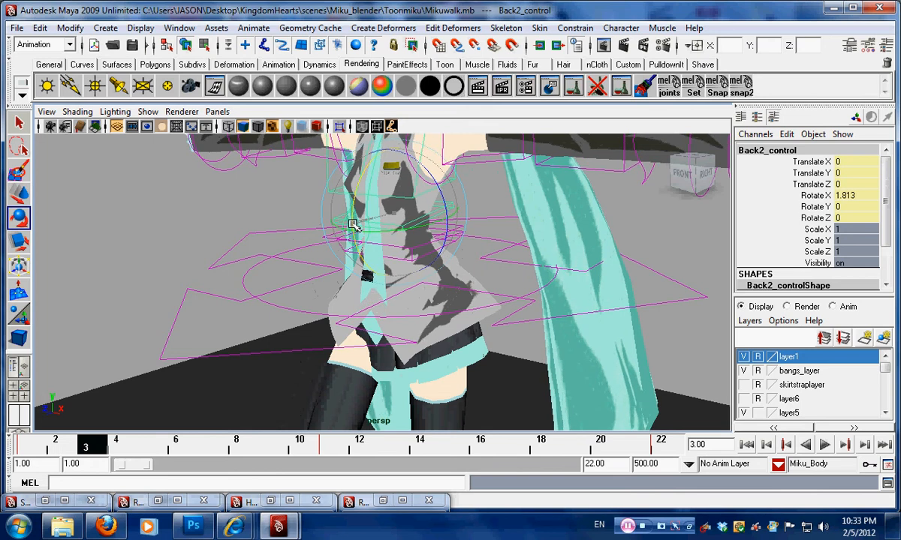
pyautogui.keyDown('alt'); pyautogui.moveTo(511, 226); pyautogui.dragTo(361, 237, button='right'); pyautogui.keyUp('alt')
pyautogui.keyDown('alt'); pyautogui.moveTo(480, 244); pyautogui.dragTo(398, 248); pyautogui.keyUp('alt')
pyautogui.click(605, 271)
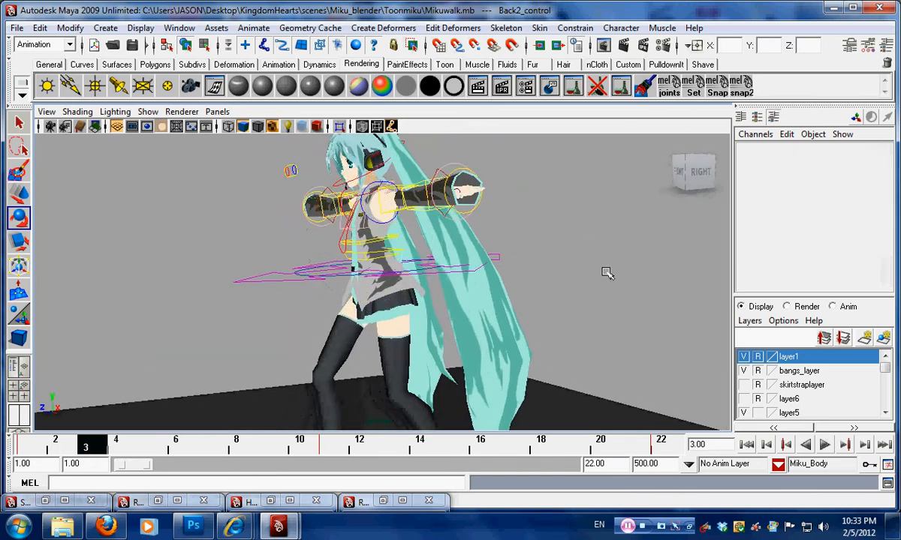
# Turn on automatic keyframing and key the whole character's pose at frame 3
pyautogui.keyDown('alt'); pyautogui.moveTo(605, 271); pyautogui.dragTo(406, 276, button='right'); pyautogui.keyUp('alt')
pyautogui.keyDown('alt'); pyautogui.moveTo(541, 302); pyautogui.dragTo(557, 308); pyautogui.keyUp('alt')
pyautogui.keyDown('alt'); pyautogui.moveTo(557, 307); pyautogui.dragTo(578, 334, button='right'); pyautogui.keyUp('alt')
pyautogui.keyDown('alt'); pyautogui.moveTo(518, 315); pyautogui.dragTo(542, 309); pyautogui.keyUp('alt')
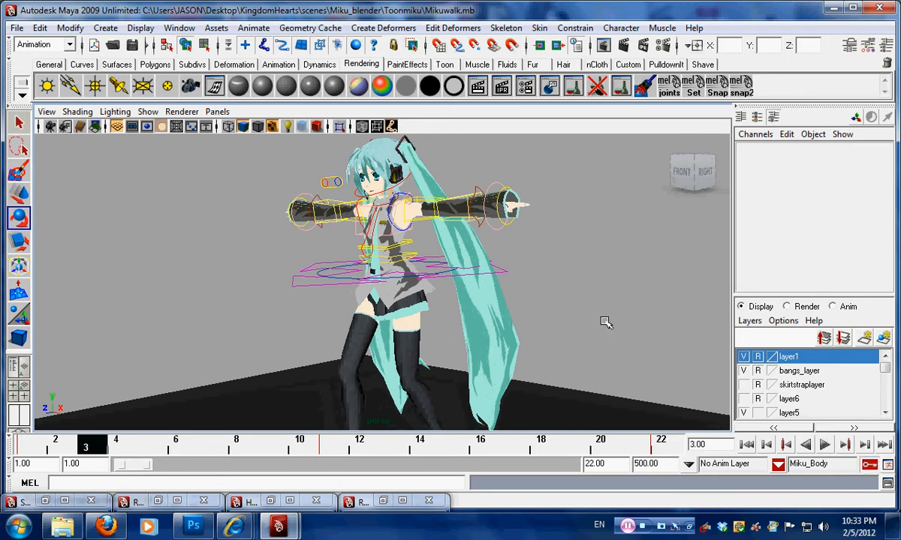
pyautogui.keyDown('alt'); pyautogui.moveTo(605, 323); pyautogui.dragTo(448, 292); pyautogui.keyUp('alt')
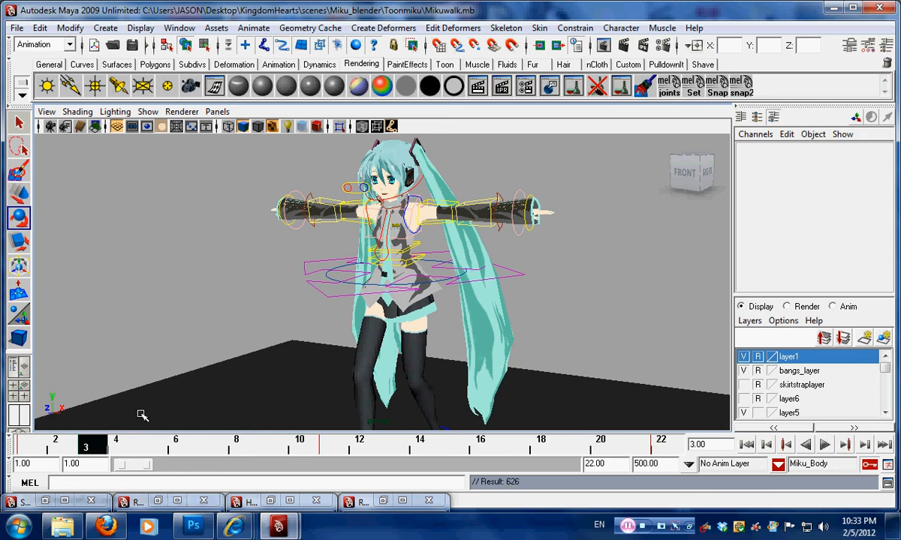
# Scrub and play the walk cycle from the side to review the leg motion, ending back on frame 3
pyautogui.moveTo(88, 449); pyautogui.dragTo(26, 447)
pyautogui.scroll(-5, 464, 345)
pyautogui.keyDown('alt'); pyautogui.moveTo(464, 345); pyautogui.dragTo(323, 323); pyautogui.keyUp('alt')
pyautogui.scroll(4, 323, 323)
pyautogui.hotkey('alt', 'v')
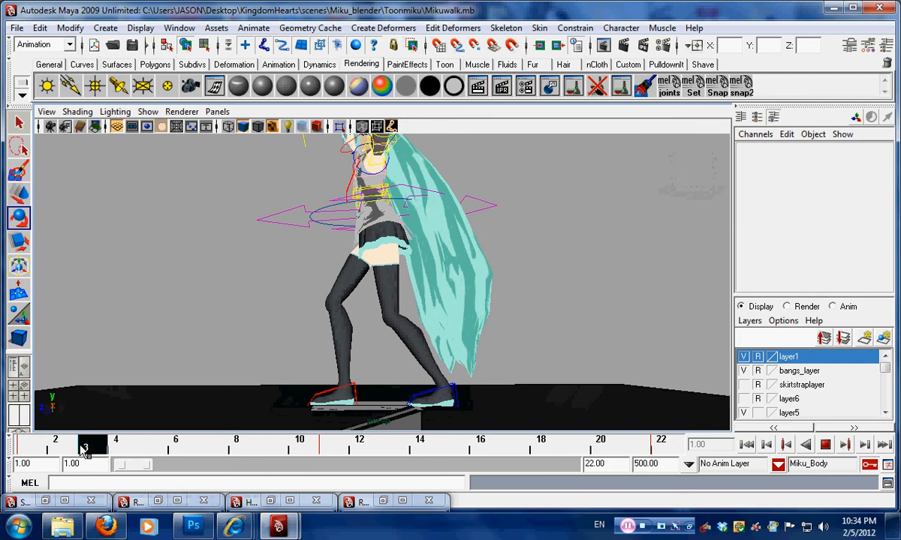
pyautogui.moveTo(80, 446)
pyautogui.mouseDown()
pyautogui.moveTo(92, 447)
pyautogui.moveTo(27, 452)
pyautogui.moveTo(90, 456)
pyautogui.mouseUp()
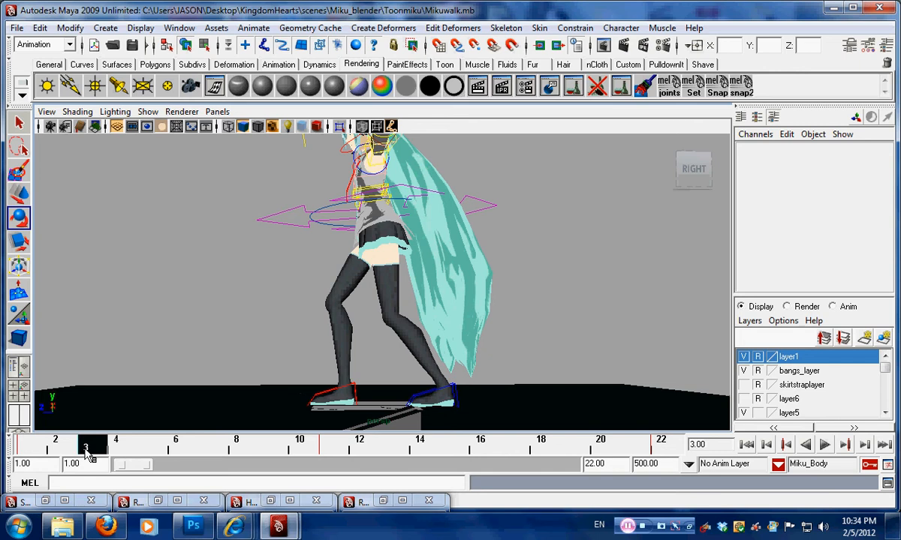
# Copy the frame 3 pose to frame 13 and swap the feet, moving the left foot forward and the right foot back to Translate Z -6.567
pyautogui.moveTo(88, 455); pyautogui.dragTo(385, 449, button='middle')
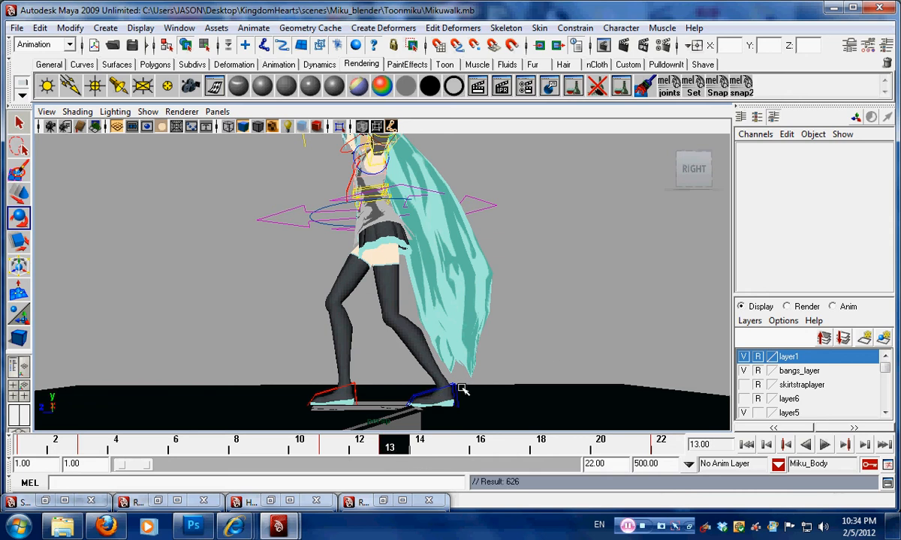
pyautogui.keyDown('alt'); pyautogui.moveTo(463, 390); pyautogui.dragTo(399, 405); pyautogui.keyUp('alt')
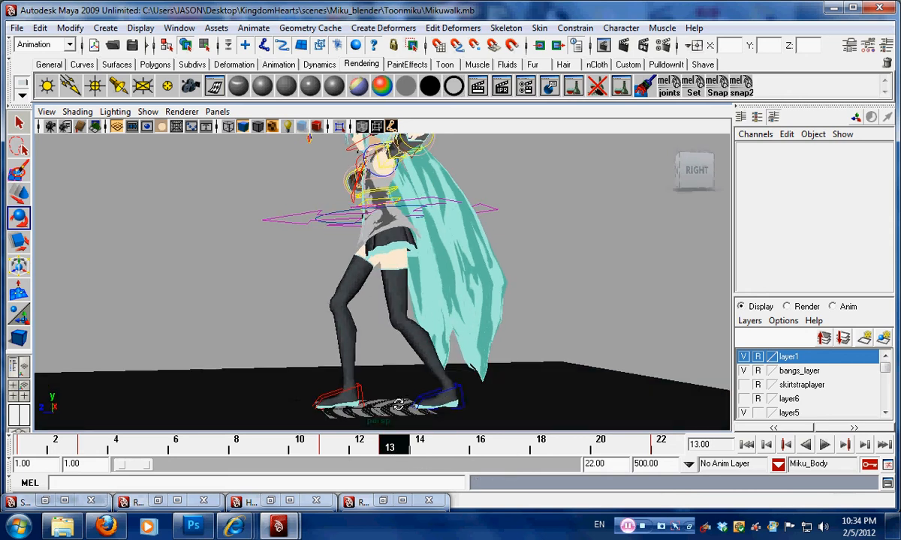
pyautogui.click(464, 388)
pyautogui.moveTo(464, 388)
pyautogui.keyDown('alt'); pyautogui.mouseDown()
pyautogui.moveTo(492, 358)
pyautogui.moveTo(464, 371)
pyautogui.mouseUp(); pyautogui.keyUp('alt')
pyautogui.press('w')
pyautogui.keyDown('alt'); pyautogui.moveTo(397, 393); pyautogui.dragTo(390, 408); pyautogui.keyUp('alt')
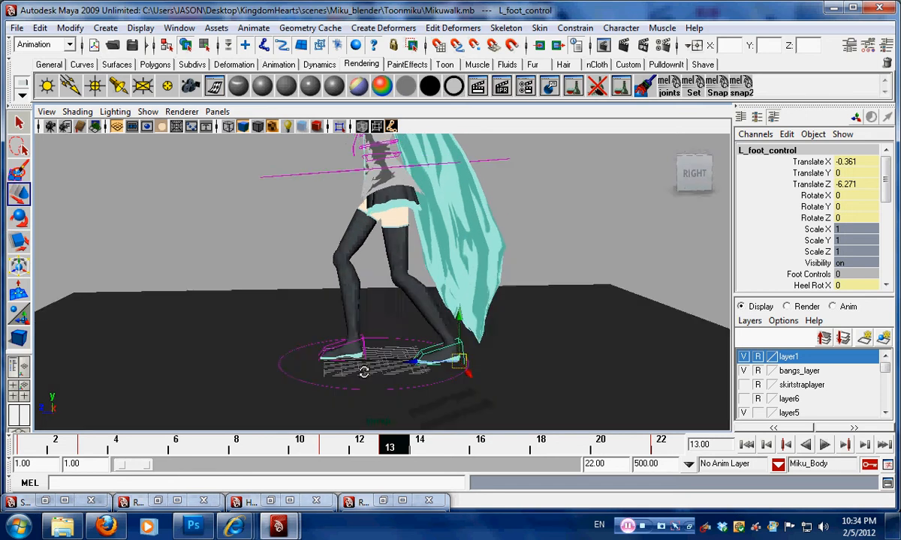
pyautogui.moveTo(406, 363)
pyautogui.mouseDown()
pyautogui.moveTo(291, 364)
pyautogui.moveTo(336, 352)
pyautogui.moveTo(305, 349)
pyautogui.moveTo(412, 354)
pyautogui.mouseUp()
pyautogui.click(336, 354)
# Set the Rotate Y of HIPZ_control to -6 at frame 13
pyautogui.keyDown('alt'); pyautogui.moveTo(412, 354); pyautogui.dragTo(537, 341); pyautogui.keyUp('alt')
pyautogui.keyDown('alt'); pyautogui.moveTo(536, 192); pyautogui.dragTo(504, 237, button='middle'); pyautogui.keyUp('alt')
pyautogui.scroll(5, 508, 238)
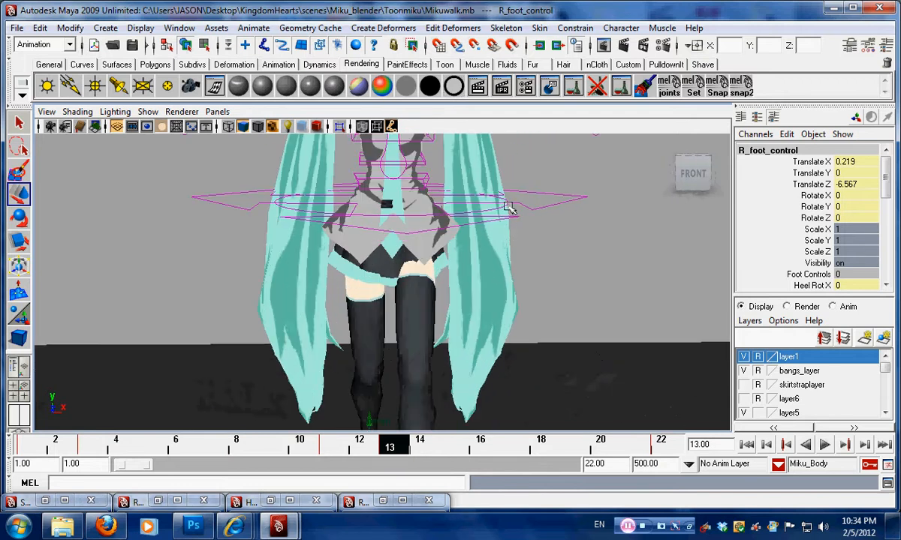
pyautogui.click(507, 204)
pyautogui.click(837, 206)
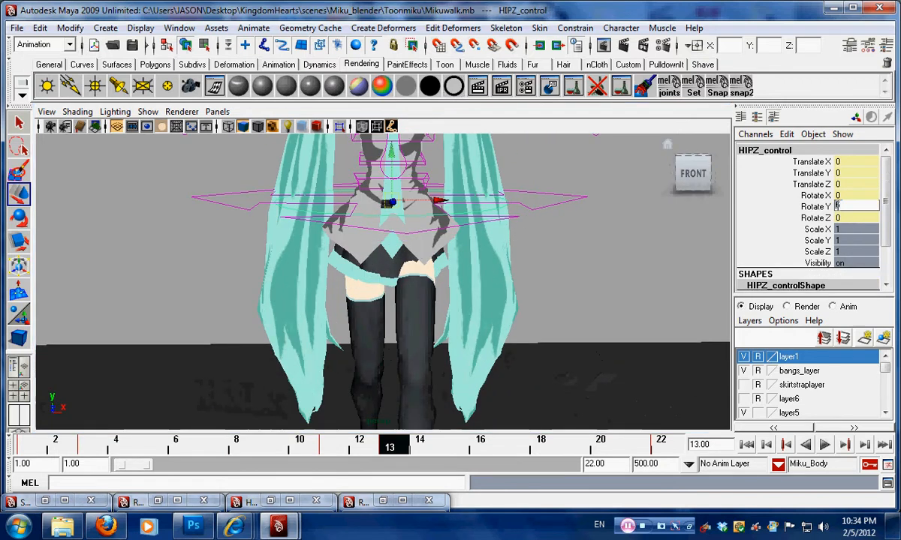
pyautogui.press('Return')
# Play the walk cycle from the side to review the leg and hip motion
pyautogui.keyDown('alt'); pyautogui.moveTo(499, 346); pyautogui.dragTo(322, 326); pyautogui.keyUp('alt')
pyautogui.scroll(-3, 402, 342)
pyautogui.scroll(-3, 374, 331)
pyautogui.hotkey('alt', 'v')
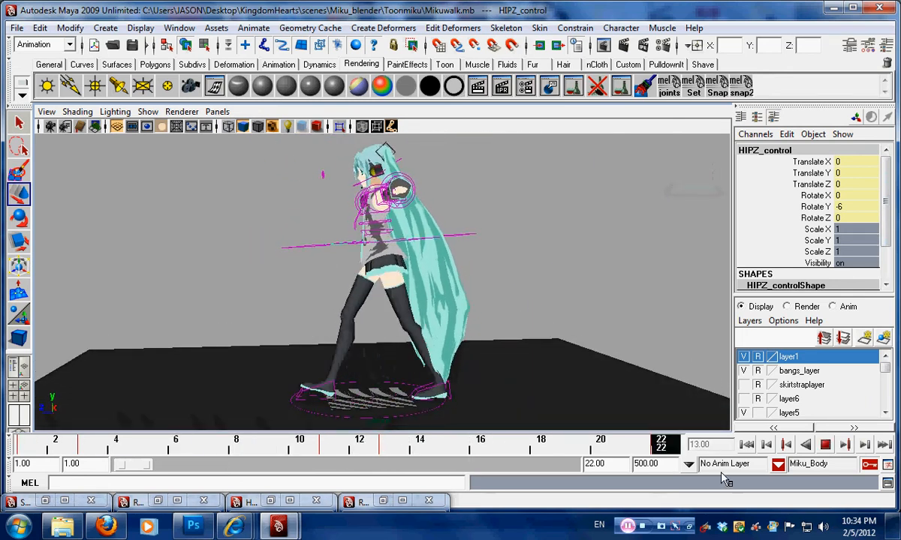
pyautogui.hotkey('alt', 'v')
pyautogui.keyDown('alt'); pyautogui.moveTo(505, 409); pyautogui.dragTo(496, 399); pyautogui.keyUp('alt')
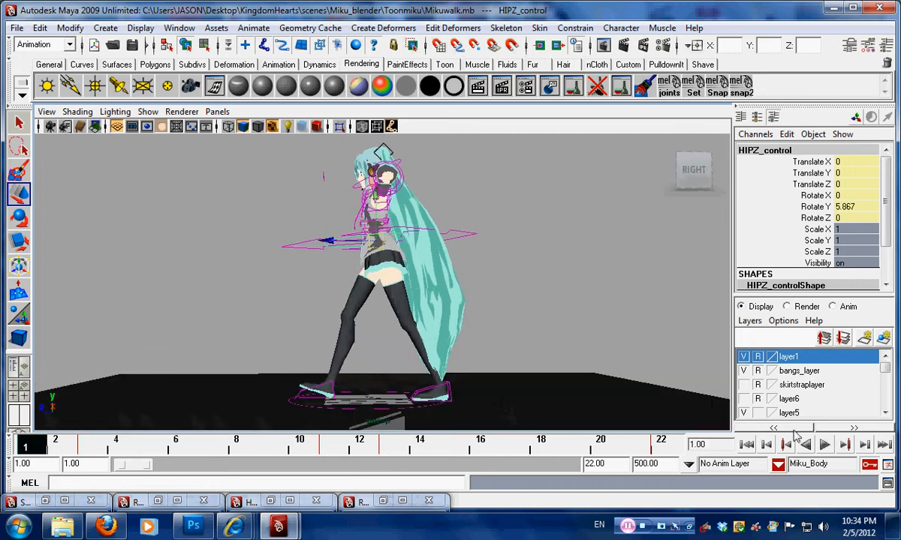
# Play the walk cycle while viewing the character from the front, then return to frame 1
pyautogui.click(825, 448)
pyautogui.keyDown('alt'); pyautogui.moveTo(398, 346); pyautogui.dragTo(502, 349); pyautogui.keyUp('alt')
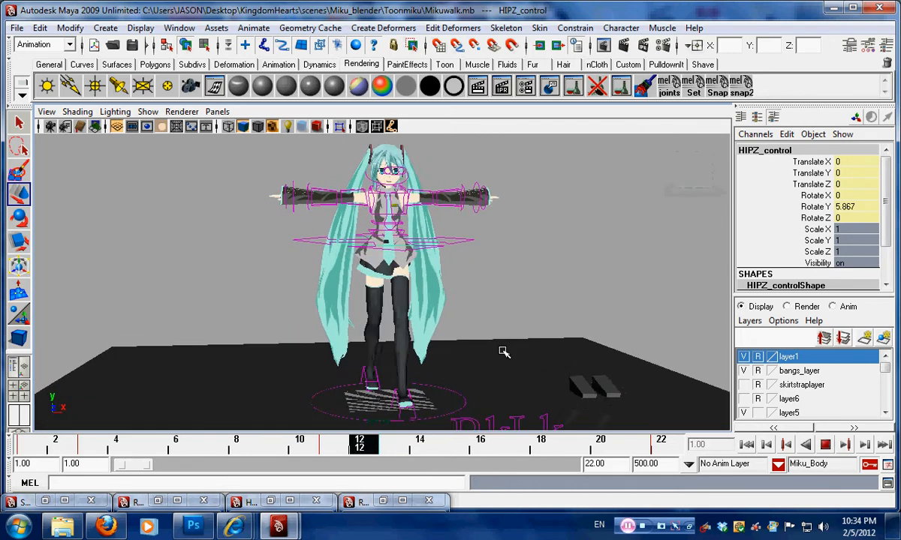
pyautogui.keyDown('alt'); pyautogui.moveTo(502, 350); pyautogui.dragTo(535, 366, button='right'); pyautogui.keyUp('alt')
pyautogui.keyDown('alt'); pyautogui.moveTo(536, 367); pyautogui.dragTo(549, 379); pyautogui.keyUp('alt')
pyautogui.keyDown('alt'); pyautogui.moveTo(549, 378); pyautogui.dragTo(441, 364, button='right'); pyautogui.keyUp('alt')
pyautogui.keyDown('alt'); pyautogui.moveTo(441, 364); pyautogui.dragTo(524, 361); pyautogui.keyUp('alt')
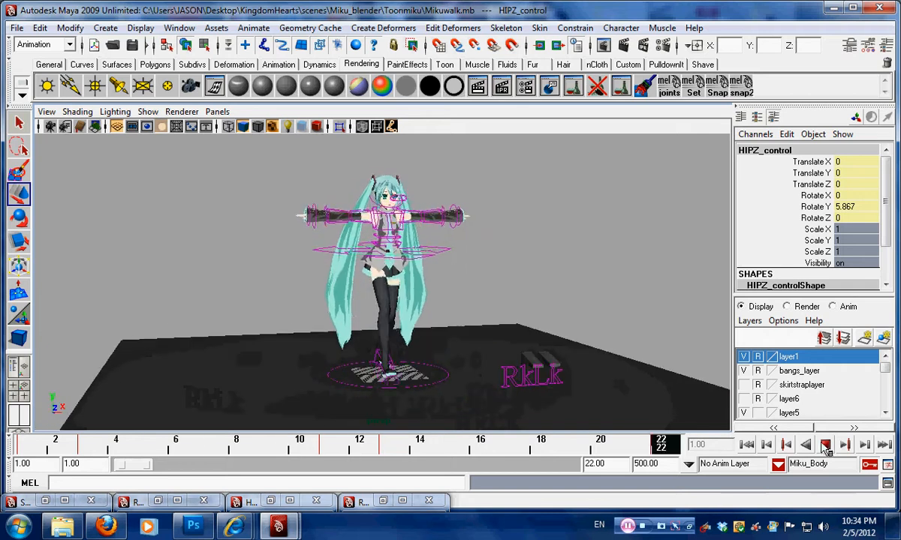
pyautogui.click(825, 447)
pyautogui.moveTo(164, 452); pyautogui.dragTo(28, 450)
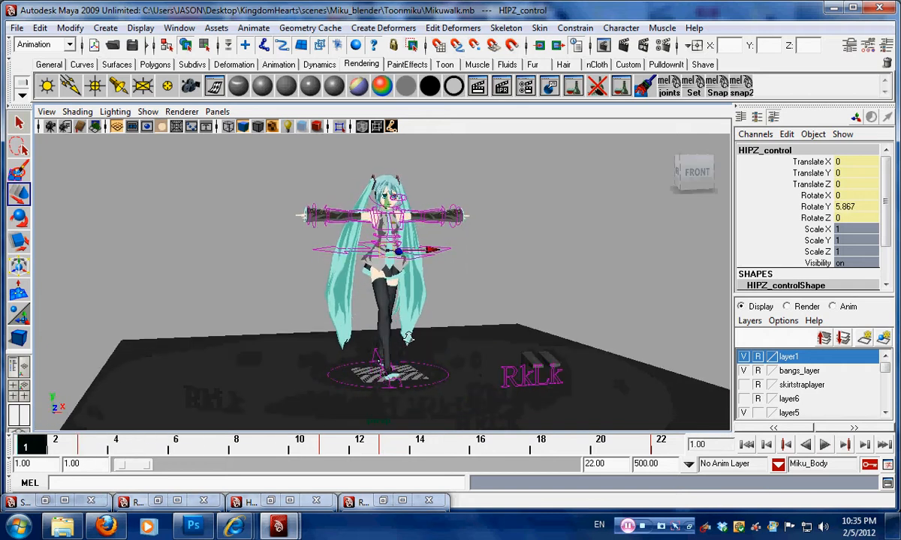
pyautogui.keyDown('alt'); pyautogui.moveTo(402, 335); pyautogui.dragTo(450, 338, button='right'); pyautogui.keyUp('alt')
pyautogui.keyDown('alt'); pyautogui.moveTo(450, 338); pyautogui.dragTo(421, 339); pyautogui.keyUp('alt')
pyautogui.keyDown('alt'); pyautogui.moveTo(420, 340); pyautogui.dragTo(447, 342, button='right'); pyautogui.keyUp('alt')
pyautogui.keyDown('alt'); pyautogui.moveTo(447, 342); pyautogui.dragTo(437, 335); pyautogui.keyUp('alt')
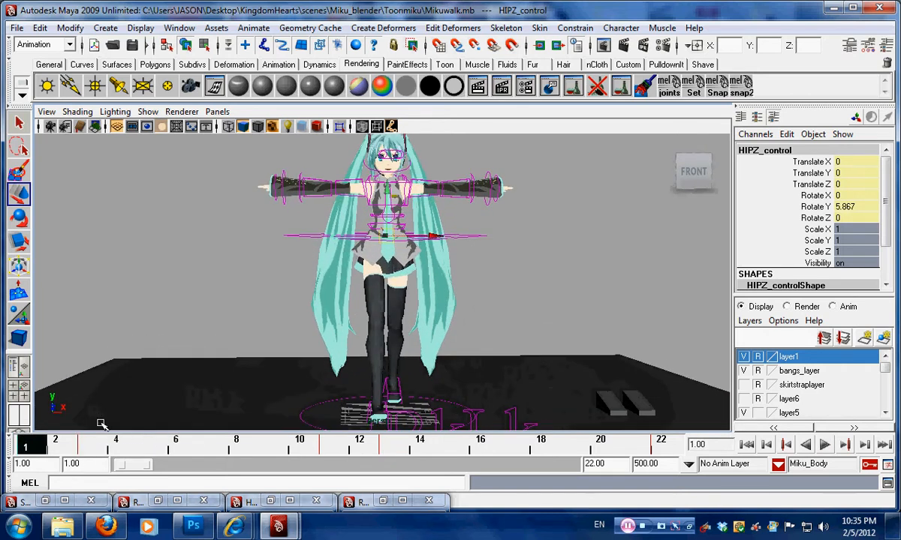
# Go to frame 6 and lift L_foot_control to a Translate Y of about 4.061 for the passing pose
pyautogui.moveTo(37, 448); pyautogui.dragTo(187, 458)
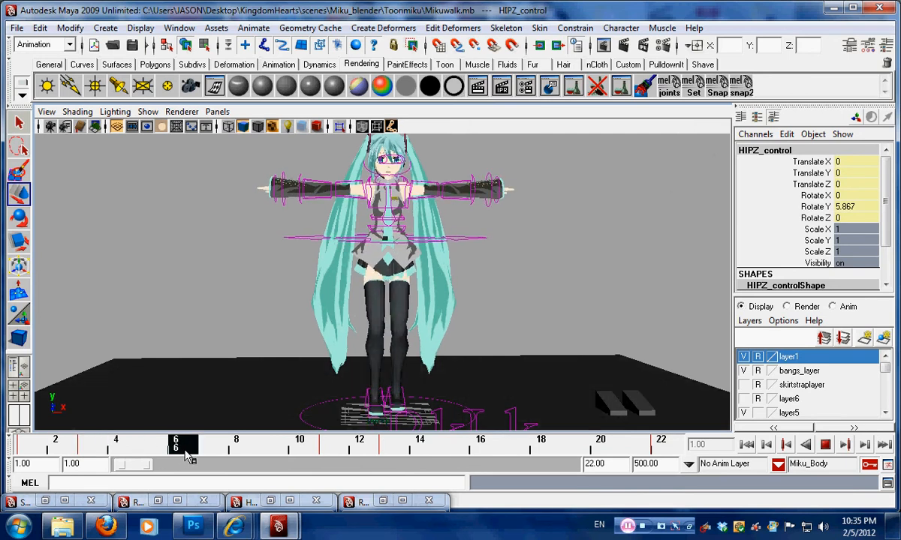
pyautogui.moveTo(188, 458)
pyautogui.mouseDown()
pyautogui.moveTo(30, 455)
pyautogui.moveTo(241, 460)
pyautogui.moveTo(183, 465)
pyautogui.mouseUp()
pyautogui.keyDown('alt'); pyautogui.moveTo(439, 332); pyautogui.dragTo(235, 421); pyautogui.keyUp('alt')
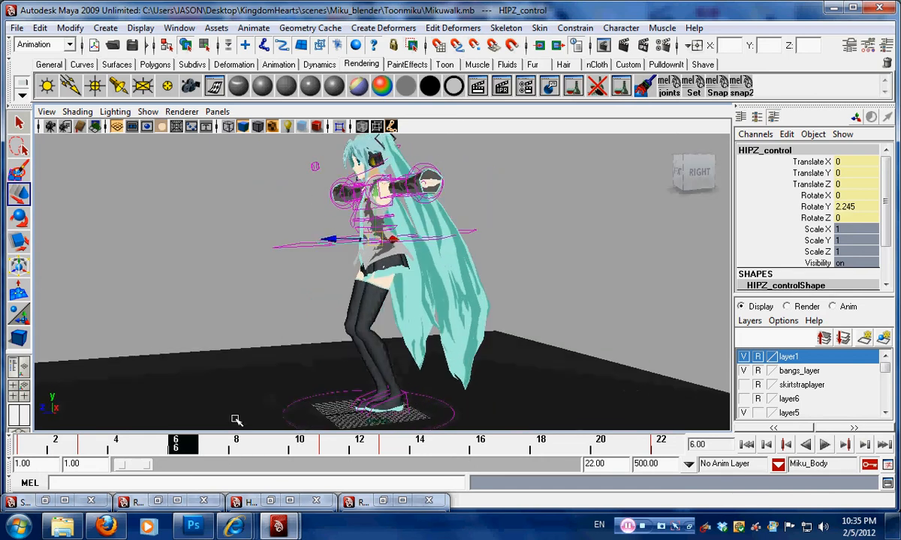
pyautogui.moveTo(199, 453); pyautogui.dragTo(180, 453)
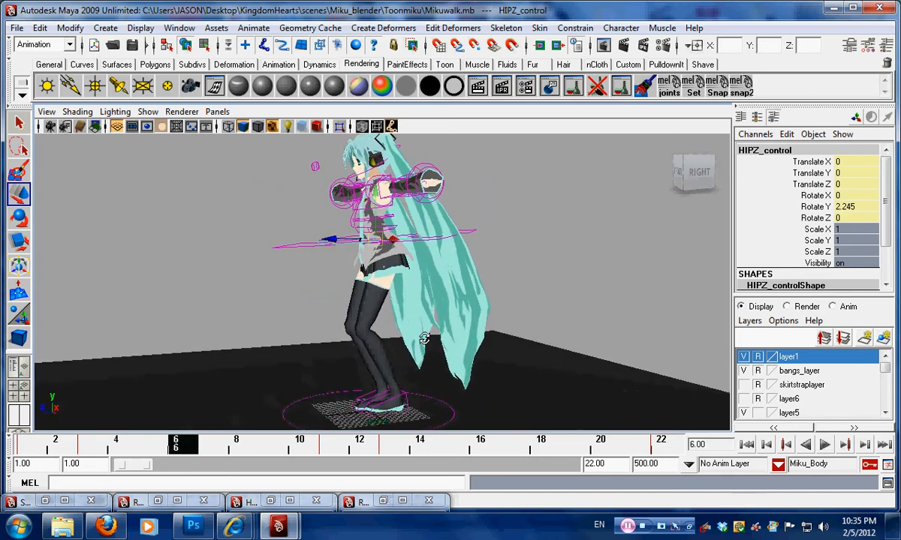
pyautogui.keyDown('alt'); pyautogui.moveTo(318, 390); pyautogui.dragTo(439, 364); pyautogui.keyUp('alt')
pyautogui.click(406, 385)
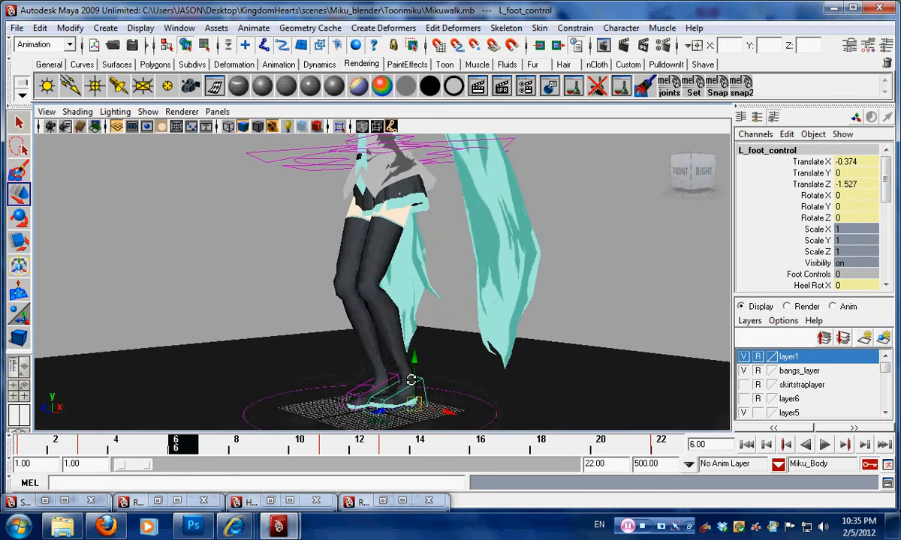
pyautogui.moveTo(184, 448)
pyautogui.mouseDown()
pyautogui.moveTo(4, 451)
pyautogui.moveTo(178, 444)
pyautogui.mouseUp()
pyautogui.moveTo(418, 359); pyautogui.dragTo(415, 289)
pyautogui.keyDown('alt'); pyautogui.moveTo(415, 289); pyautogui.dragTo(468, 346); pyautogui.keyUp('alt')
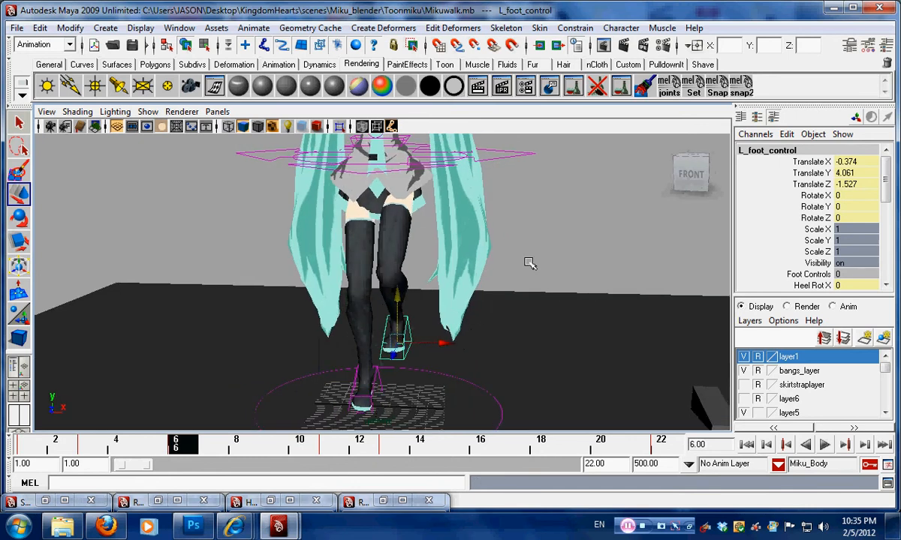
# Adjust the Heel Rot Z of L_foot_control at frame 6 to tilt the lifted foot's toe downward
pyautogui.scroll(-3, 817, 263)
pyautogui.click(819, 264)
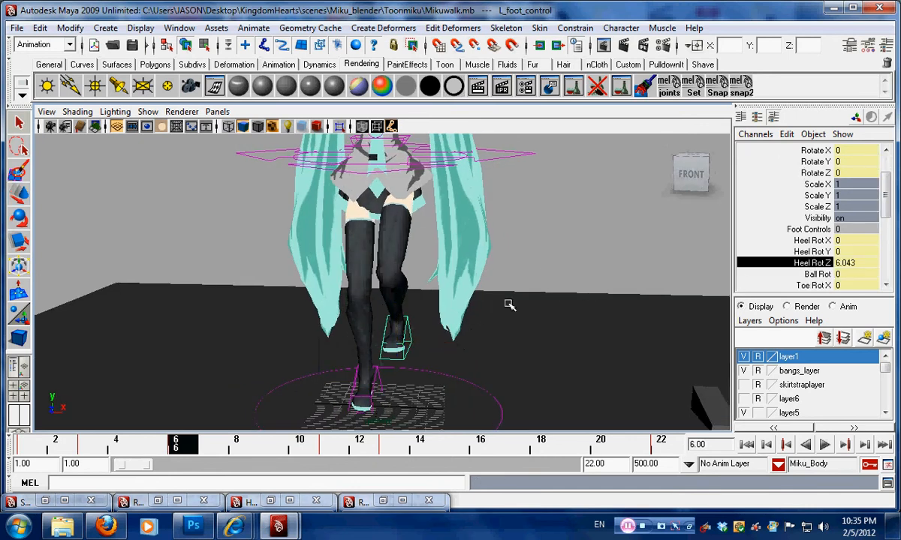
pyautogui.keyDown('alt'); pyautogui.moveTo(508, 306); pyautogui.dragTo(460, 303); pyautogui.keyUp('alt')
pyautogui.keyDown('alt'); pyautogui.moveTo(316, 297); pyautogui.dragTo(369, 310); pyautogui.keyUp('alt')
# Raise Root_control to Translate Y -0.25 and straighten its forward lean to Rotate X 1.527 at frame 6
pyautogui.click(526, 157)
pyautogui.press('w')
pyautogui.keyDown('alt'); pyautogui.moveTo(491, 148); pyautogui.dragTo(382, 144); pyautogui.keyUp('alt')
pyautogui.keyDown('alt'); pyautogui.moveTo(402, 182); pyautogui.dragTo(382, 162); pyautogui.keyUp('alt')
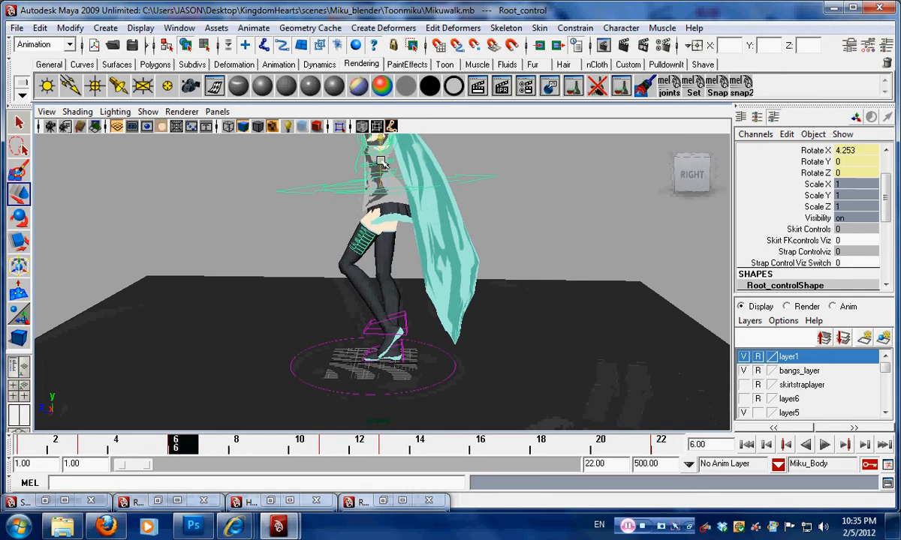
pyautogui.keyDown('alt'); pyautogui.moveTo(360, 201); pyautogui.dragTo(324, 162); pyautogui.keyUp('alt')
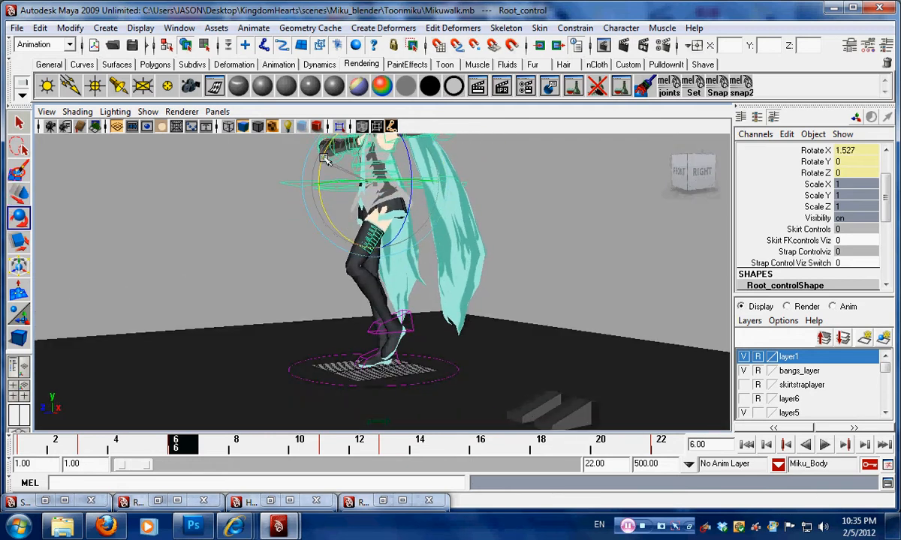
pyautogui.keyDown('alt'); pyautogui.moveTo(350, 189); pyautogui.dragTo(362, 213, button='middle'); pyautogui.keyUp('alt')
# Rotate Back_control to a Rotate X of about 0.027 at frame 6 and clear the selection
pyautogui.keyDown('alt'); pyautogui.moveTo(361, 213); pyautogui.dragTo(434, 235, button='right'); pyautogui.keyUp('alt')
pyautogui.click(443, 221)
pyautogui.keyDown('alt'); pyautogui.moveTo(443, 221); pyautogui.dragTo(454, 206); pyautogui.keyUp('alt')
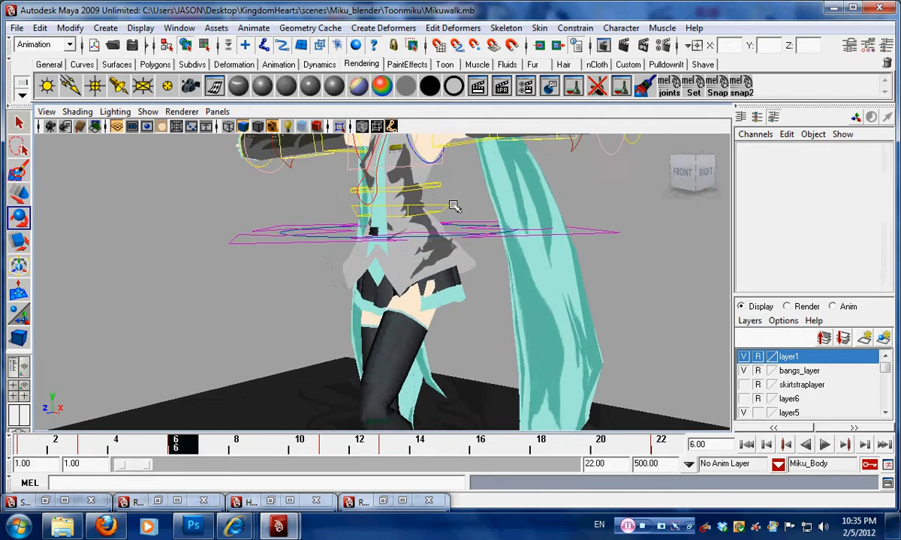
pyautogui.keyDown('alt'); pyautogui.moveTo(454, 206); pyautogui.dragTo(444, 253, button='middle'); pyautogui.keyUp('alt')
pyautogui.keyDown('alt'); pyautogui.moveTo(444, 254); pyautogui.dragTo(435, 272); pyautogui.keyUp('alt')
pyautogui.click(412, 234)
pyautogui.keyDown('alt'); pyautogui.moveTo(412, 234); pyautogui.dragTo(344, 236); pyautogui.keyUp('alt')
pyautogui.press('s')
pyautogui.click(565, 217)
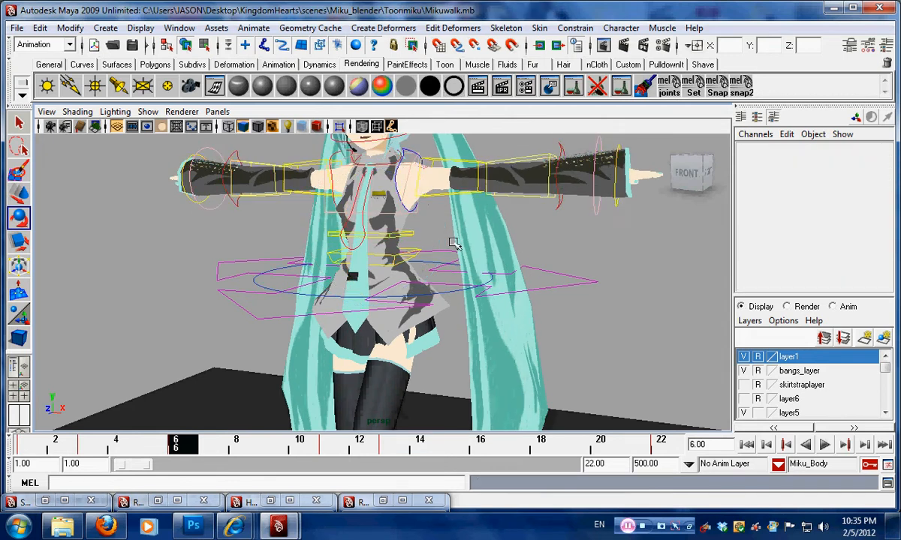
pyautogui.click(419, 251)
pyautogui.keyDown('alt'); pyautogui.moveTo(418, 251); pyautogui.dragTo(550, 242); pyautogui.keyUp('alt')
pyautogui.scroll(-4, 345, 263)
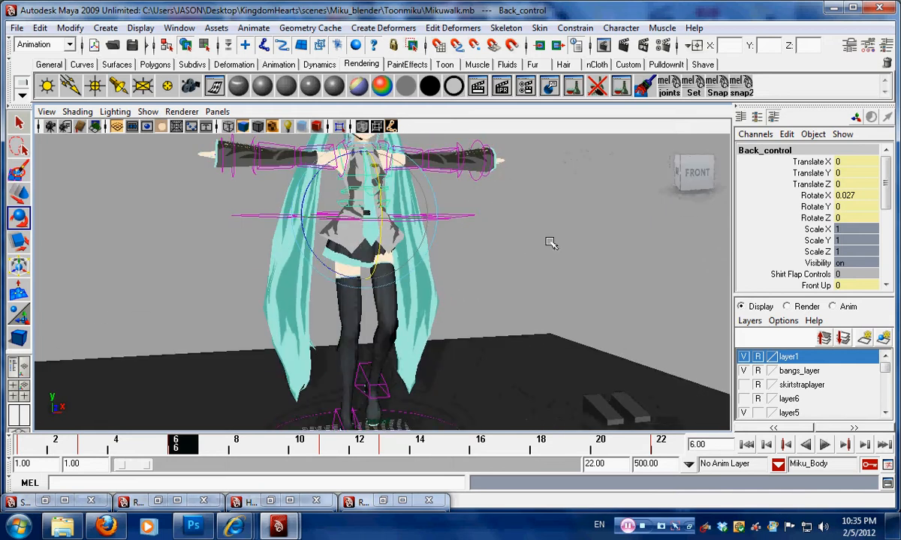
pyautogui.click(550, 242)
# Review the frame 6 pose from the side and front and check the rotation of HIPZ_control
pyautogui.keyDown('alt'); pyautogui.moveTo(503, 272); pyautogui.dragTo(373, 285); pyautogui.keyUp('alt')
pyautogui.scroll(-3, 432, 307)
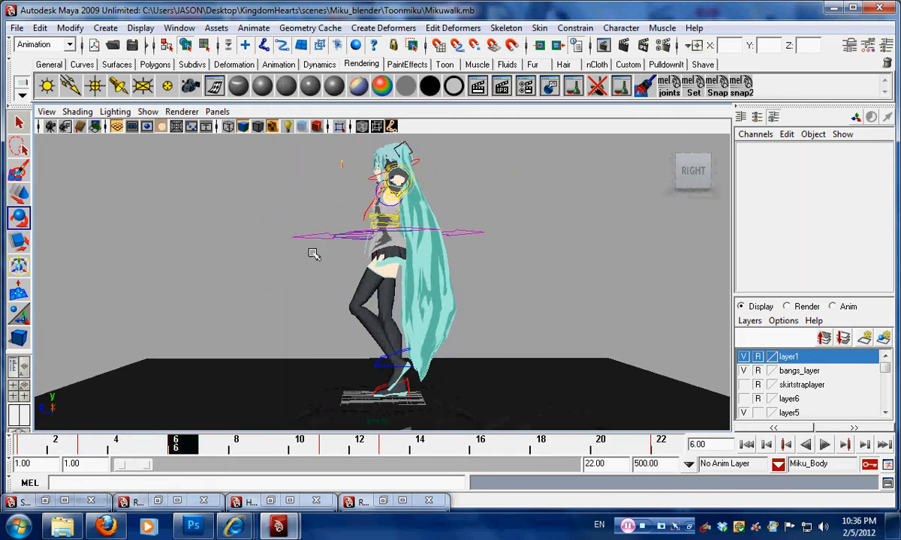
pyautogui.keyDown('alt'); pyautogui.moveTo(358, 239); pyautogui.dragTo(482, 316); pyautogui.keyUp('alt')
pyautogui.keyDown('alt'); pyautogui.moveTo(482, 316); pyautogui.dragTo(473, 271, button='right'); pyautogui.keyUp('alt')
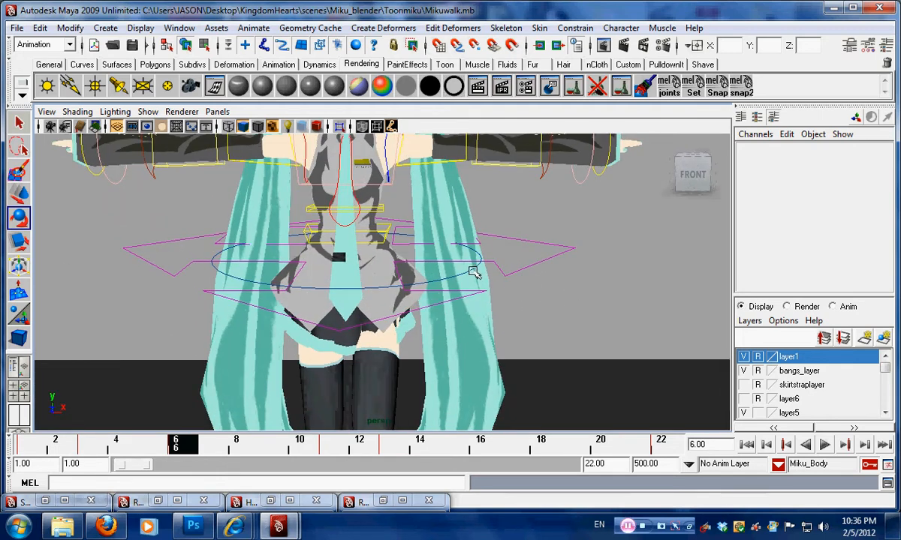
pyautogui.click(473, 271)
pyautogui.keyDown('alt'); pyautogui.moveTo(503, 297); pyautogui.dragTo(477, 291); pyautogui.keyUp('alt')
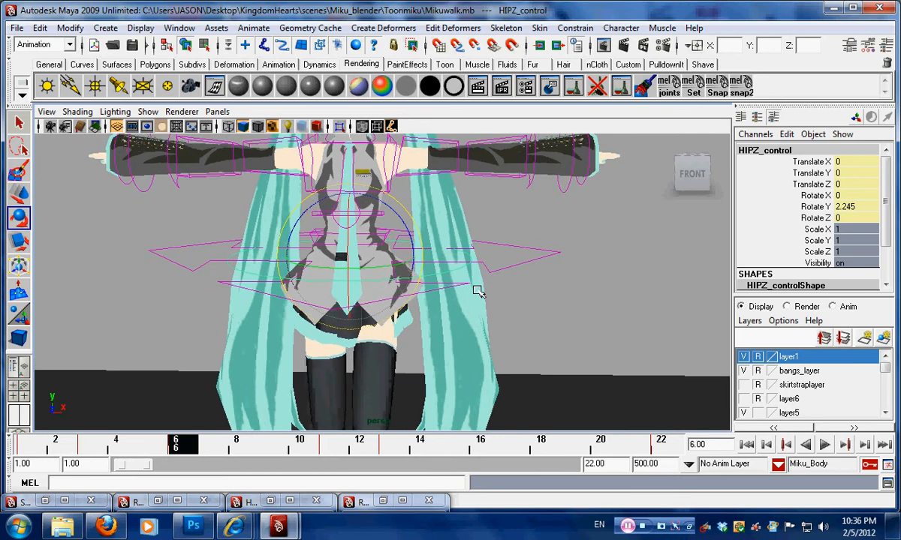
# Tilt Root_control to about Rotate Z 1.78 and shift it sideways to Translate X -0.295 at frame 6
pyautogui.click(545, 250)
pyautogui.keyDown('alt'); pyautogui.moveTo(553, 261); pyautogui.dragTo(459, 294, button='right'); pyautogui.keyUp('alt')
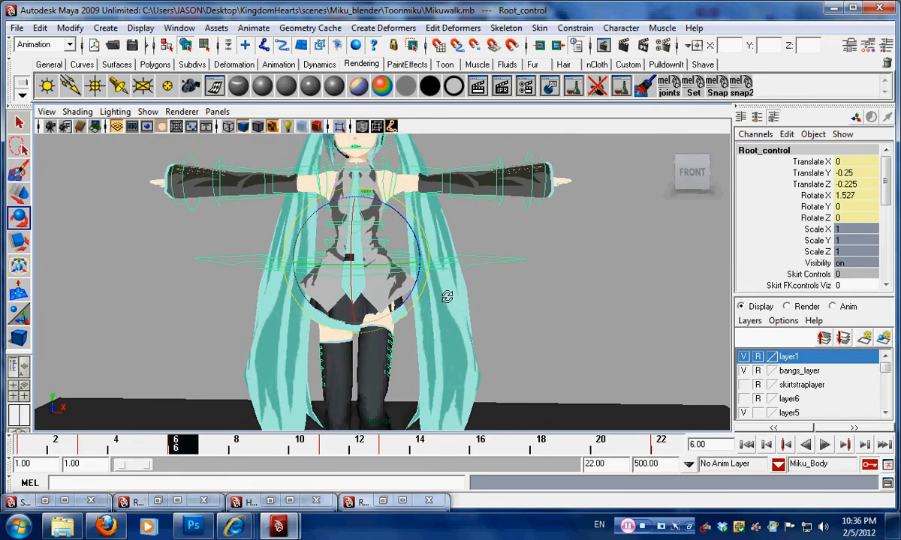
pyautogui.keyDown('alt'); pyautogui.moveTo(447, 297); pyautogui.dragTo(406, 293); pyautogui.keyUp('alt')
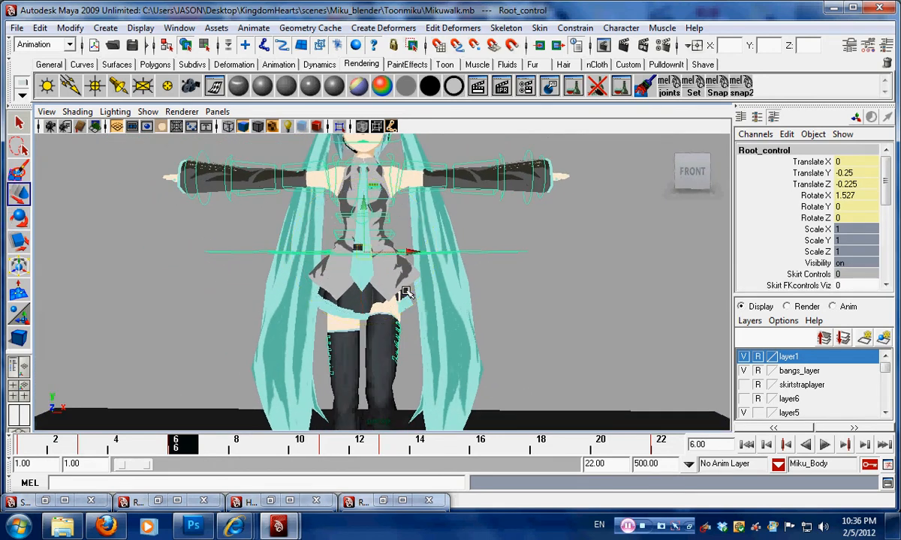
pyautogui.keyDown('alt'); pyautogui.moveTo(431, 303); pyautogui.dragTo(435, 284, button='middle'); pyautogui.keyUp('alt')
pyautogui.keyDown('alt'); pyautogui.moveTo(435, 284); pyautogui.dragTo(398, 283, button='right'); pyautogui.keyUp('alt')
pyautogui.keyDown('alt'); pyautogui.moveTo(398, 284); pyautogui.dragTo(431, 256, button='middle'); pyautogui.keyUp('alt')
pyautogui.keyDown('alt'); pyautogui.moveTo(431, 256); pyautogui.dragTo(423, 272, button='right'); pyautogui.keyUp('alt')
pyautogui.keyDown('alt'); pyautogui.moveTo(423, 272); pyautogui.dragTo(428, 262, button='middle'); pyautogui.keyUp('alt')
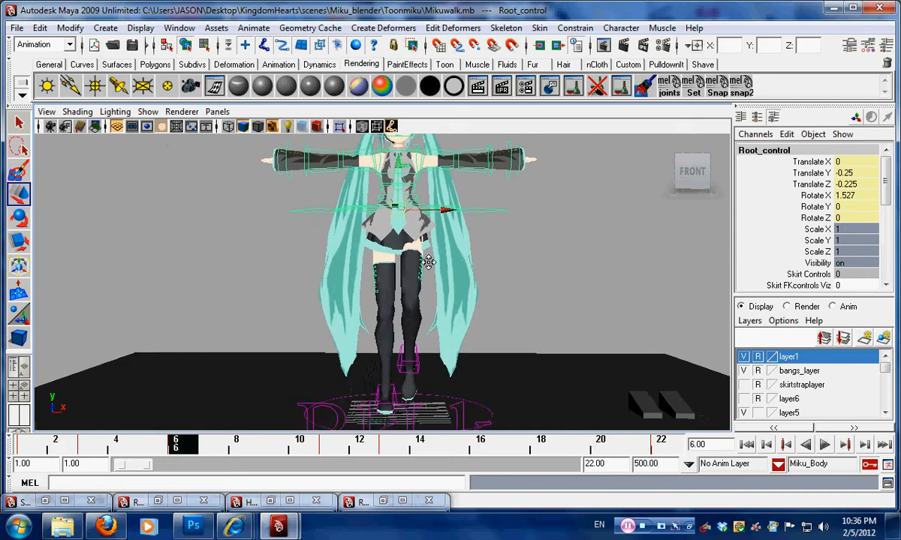
pyautogui.keyDown('alt'); pyautogui.moveTo(428, 262); pyautogui.dragTo(443, 278); pyautogui.keyUp('alt')
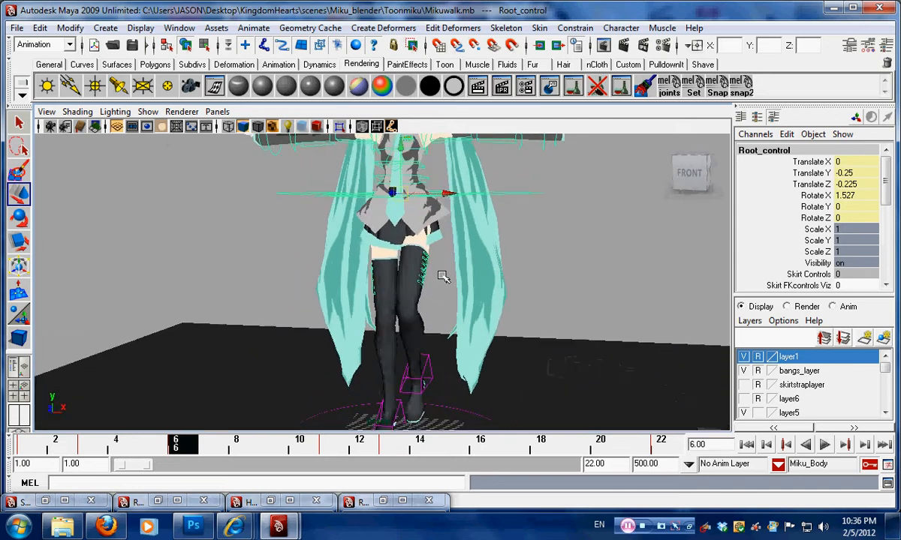
pyautogui.keyDown('alt'); pyautogui.moveTo(441, 277); pyautogui.dragTo(436, 305, button='middle'); pyautogui.keyUp('alt')
pyautogui.keyDown('alt'); pyautogui.moveTo(436, 305); pyautogui.dragTo(432, 301); pyautogui.keyUp('alt')
pyautogui.keyDown('alt'); pyautogui.moveTo(423, 237); pyautogui.dragTo(424, 238); pyautogui.keyUp('alt')
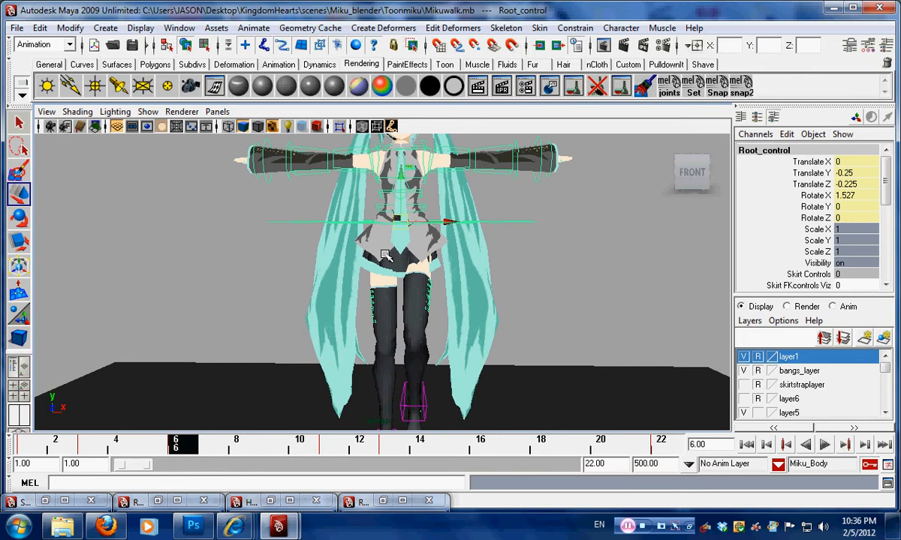
pyautogui.press('e')
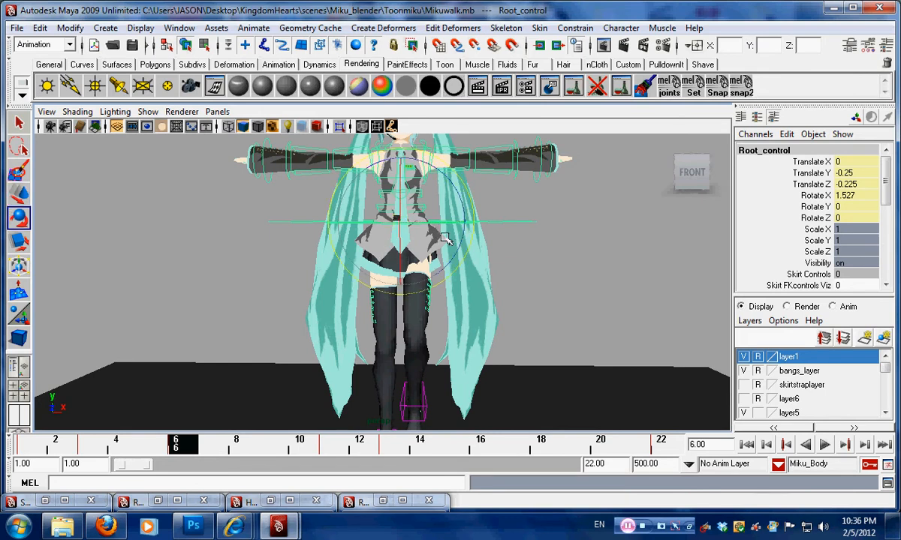
pyautogui.keyDown('alt'); pyautogui.moveTo(461, 240); pyautogui.dragTo(440, 235); pyautogui.keyUp('alt')
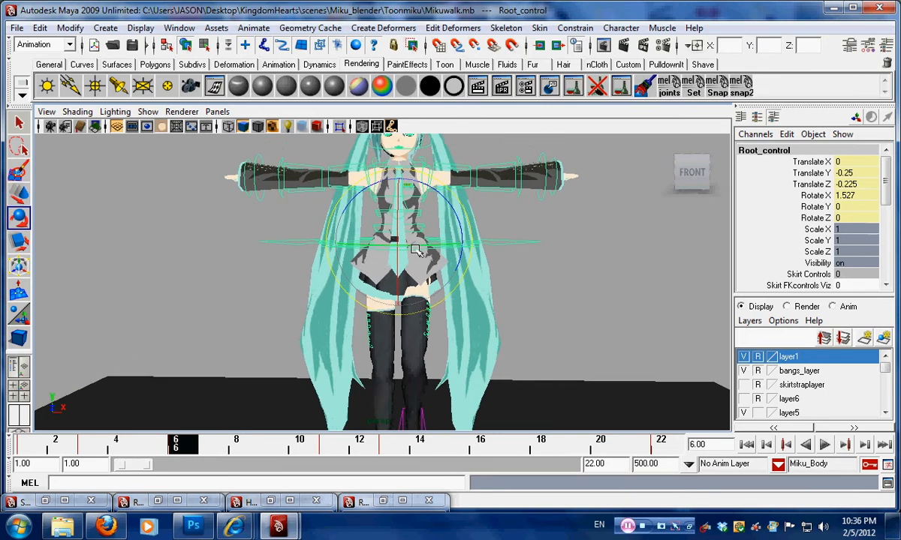
pyautogui.moveTo(456, 216); pyautogui.dragTo(444, 245)
pyautogui.press('w')
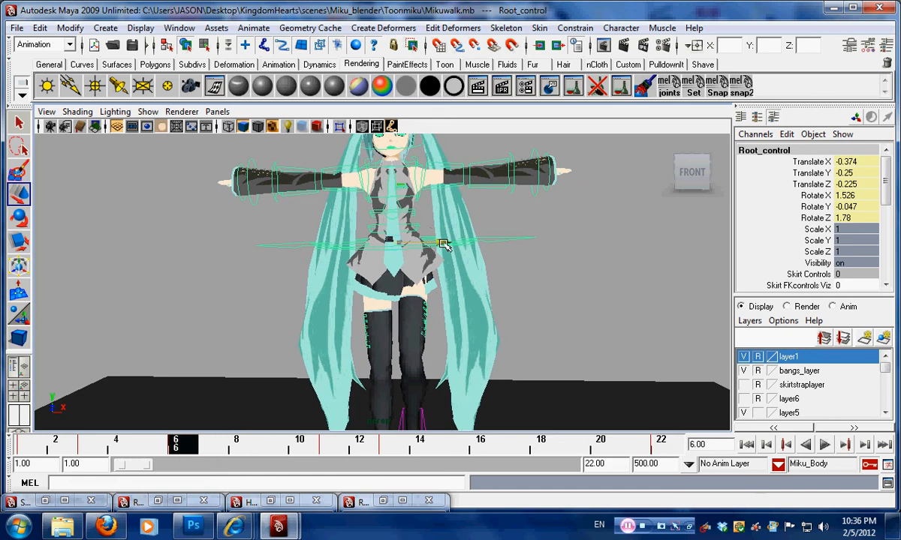
pyautogui.scroll(-5, 481, 243)
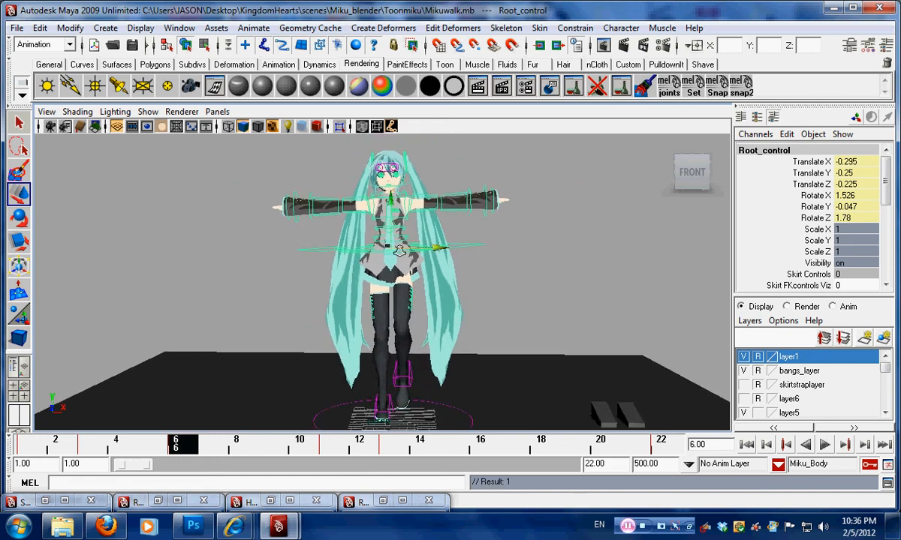
# Review the frame 6 pose from the front, check HIPZ_control's rotation and clear the selection
pyautogui.keyDown('alt'); pyautogui.moveTo(398, 251); pyautogui.dragTo(436, 222); pyautogui.keyUp('alt')
pyautogui.scroll(5, 468, 261)
pyautogui.click(508, 252)
pyautogui.scroll(-2, 505, 259)
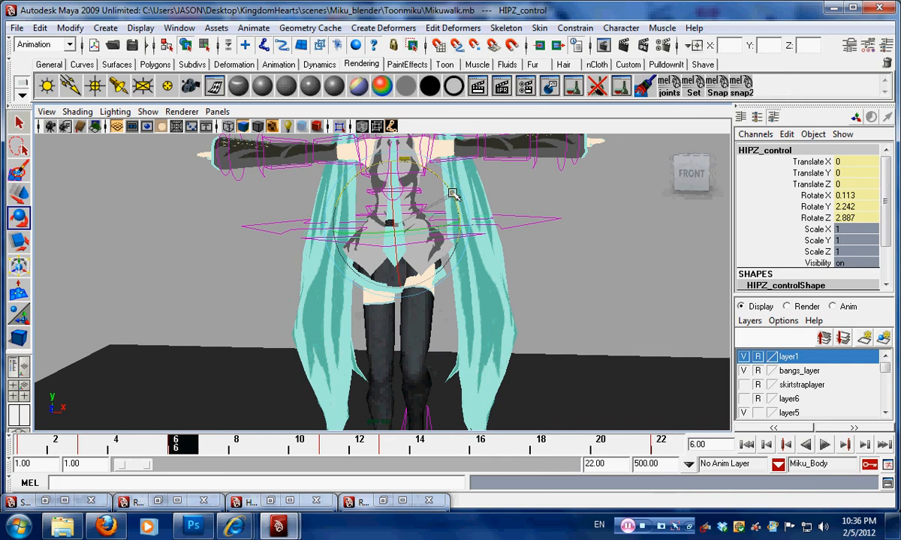
pyautogui.scroll(-3, 495, 235)
pyautogui.keyDown('alt'); pyautogui.moveTo(494, 252); pyautogui.dragTo(535, 296); pyautogui.keyUp('alt')
pyautogui.scroll(1, 505, 279)
pyautogui.click(535, 295)
pyautogui.scroll(2, 480, 240)
pyautogui.keyDown('alt'); pyautogui.moveTo(426, 176); pyautogui.dragTo(415, 227, button='middle'); pyautogui.keyUp('alt')
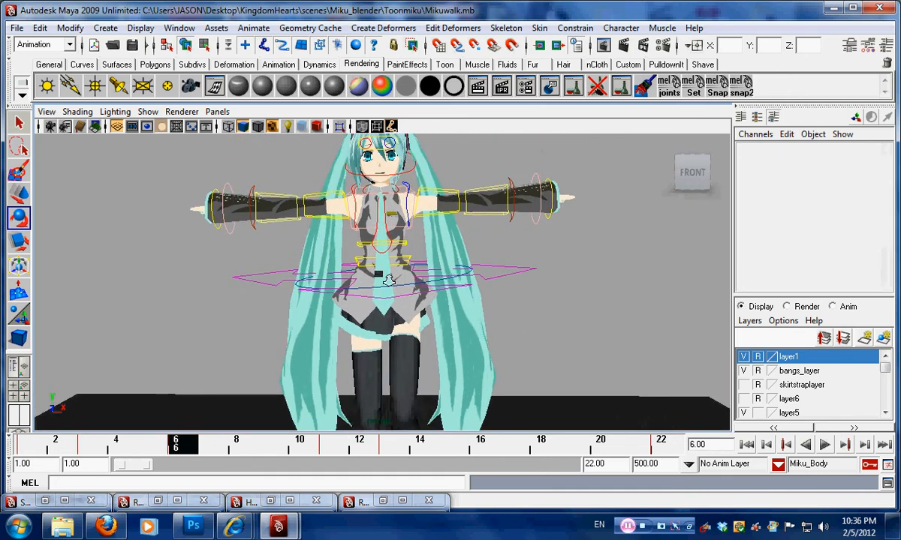
# Rotate Chest_control to a Rotate Z of about -3.641 at frame 6 and clear the selection
pyautogui.scroll(1, 414, 227)
pyautogui.click(406, 217)
pyautogui.keyDown('alt'); pyautogui.moveTo(409, 222); pyautogui.dragTo(426, 238); pyautogui.keyUp('alt')
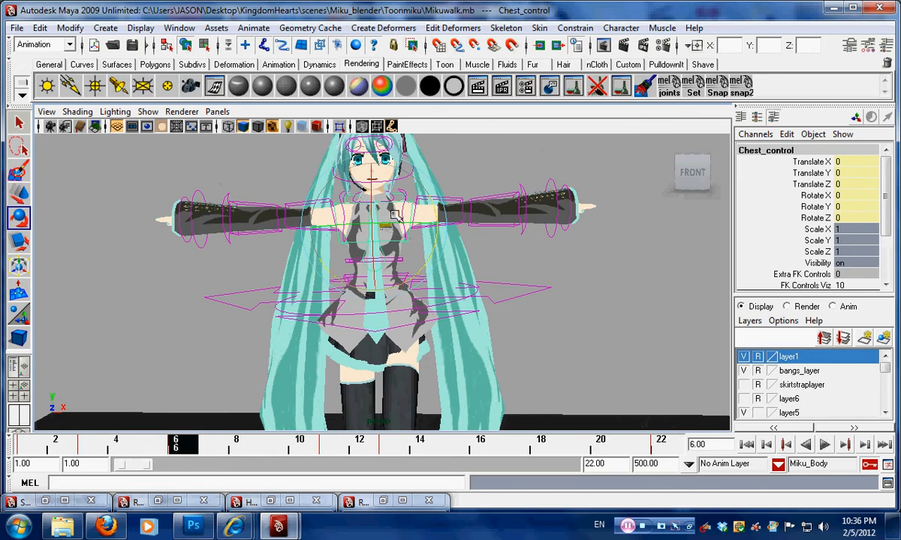
pyautogui.moveTo(437, 216); pyautogui.dragTo(438, 217)
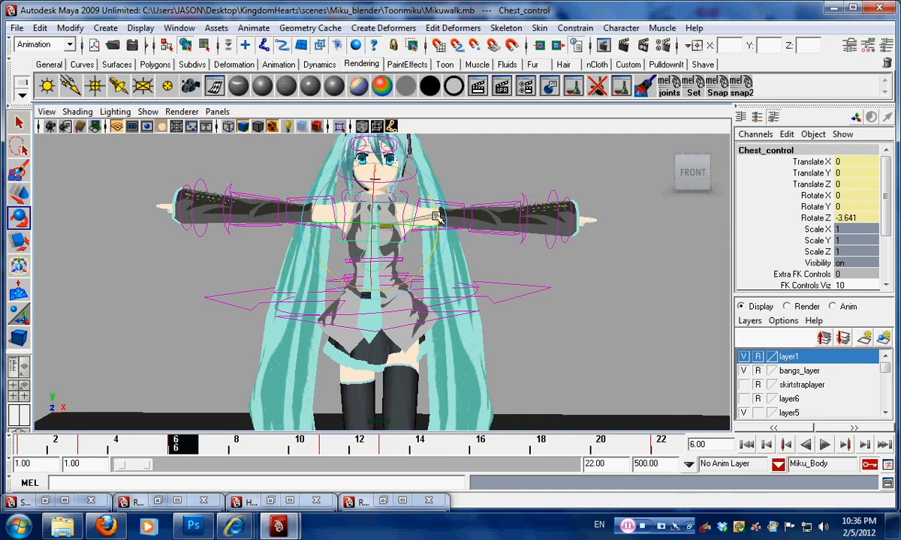
pyautogui.click(570, 271)
pyautogui.scroll(-5, 543, 267)
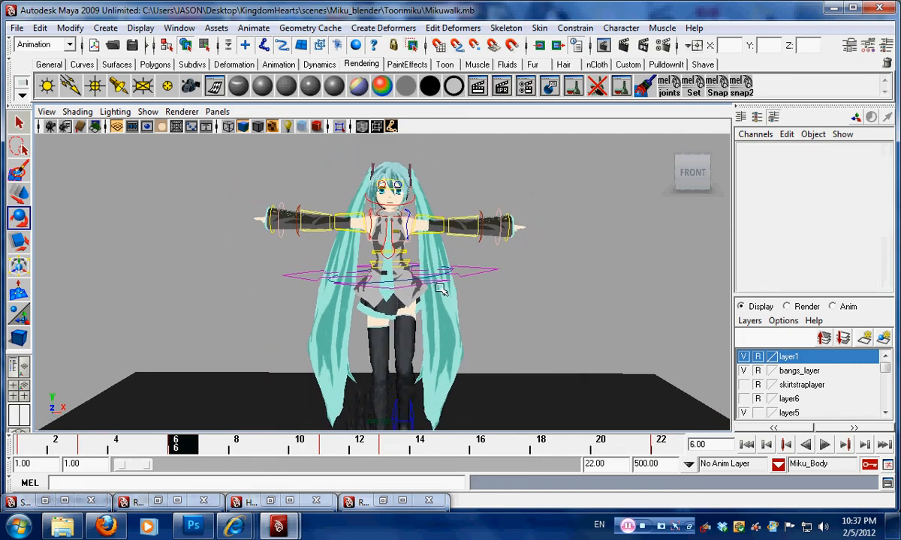
# Review the walk animation from an angled perspective view and rewind to frame 1
pyautogui.keyDown('alt'); pyautogui.moveTo(441, 289); pyautogui.dragTo(469, 330); pyautogui.keyUp('alt')
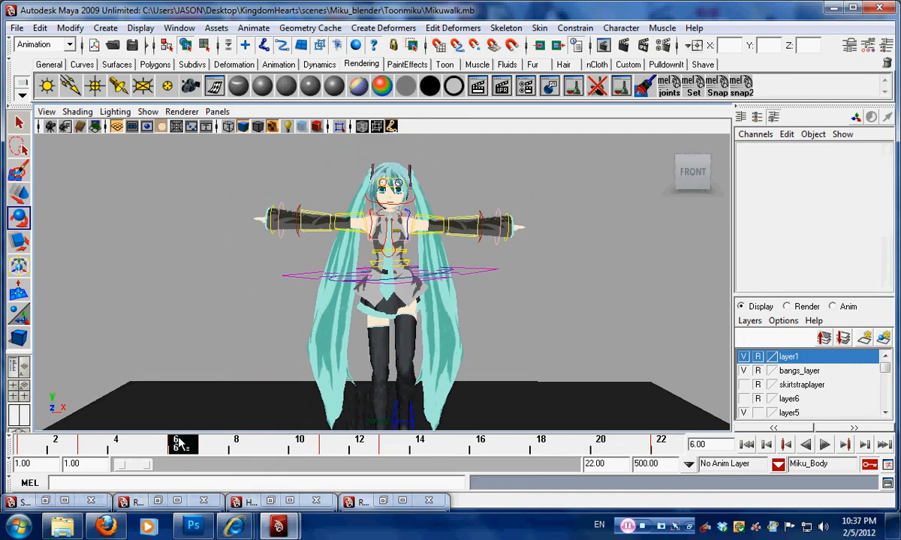
pyautogui.keyDown('alt'); pyautogui.moveTo(459, 349); pyautogui.dragTo(230, 419); pyautogui.keyUp('alt')
pyautogui.hotkey('alt', 'v')
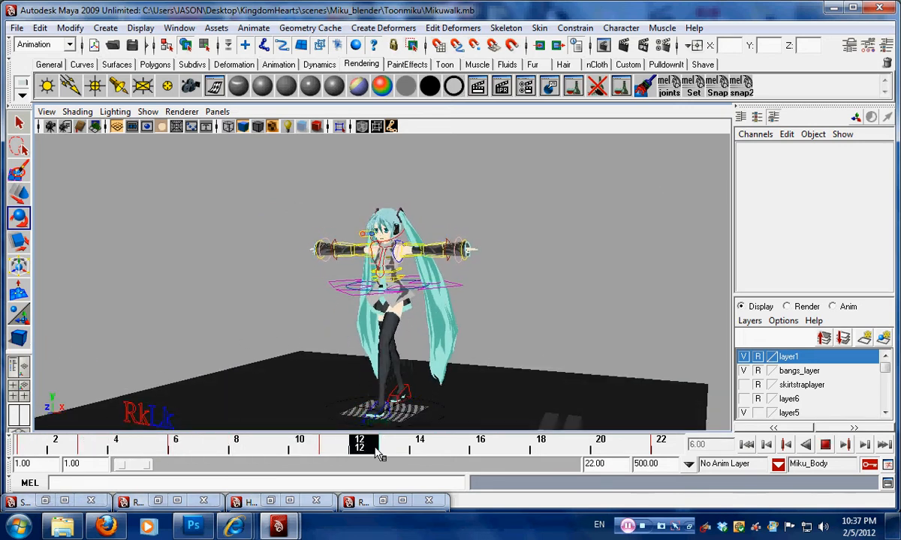
pyautogui.moveTo(376, 449)
pyautogui.mouseDown()
pyautogui.moveTo(135, 455)
pyautogui.moveTo(2, 444)
pyautogui.moveTo(77, 467)
pyautogui.moveTo(184, 462)
pyautogui.moveTo(401, 488)
pyautogui.moveTo(171, 478)
pyautogui.moveTo(6, 492)
pyautogui.moveTo(6, 456)
pyautogui.mouseUp()
pyautogui.scroll(5, 604, 396)
pyautogui.keyDown('alt'); pyautogui.moveTo(604, 396); pyautogui.dragTo(414, 330); pyautogui.keyUp('alt')
pyautogui.press('space')
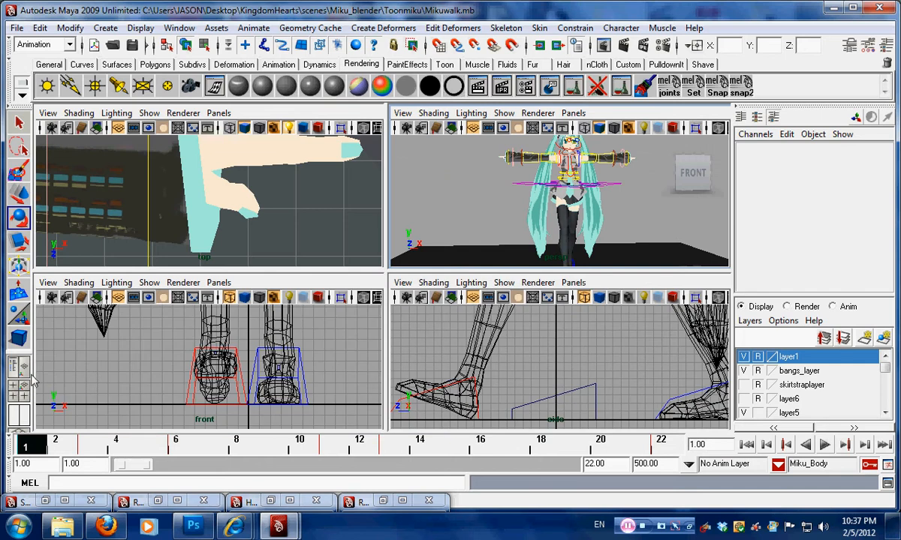
# Play the walk in the textured, orthographic front view with the whole character framed, and stop playback
pyautogui.press('space')
pyautogui.scroll(-4, 341, 227)
pyautogui.keyDown('alt'); pyautogui.moveTo(361, 303); pyautogui.dragTo(321, 411, button='middle'); pyautogui.keyUp('alt')
pyautogui.press('6')
pyautogui.scroll(-4, 406, 271)
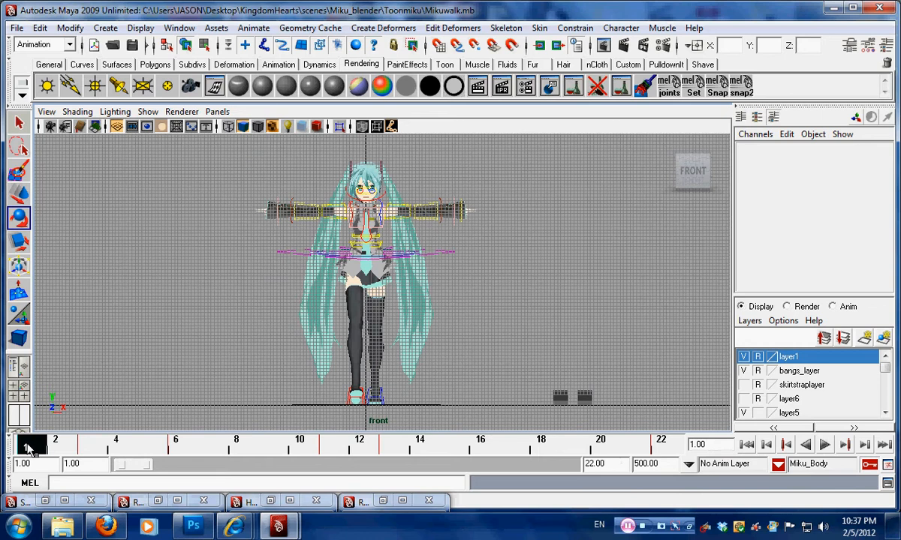
pyautogui.hotkey('alt', 'v')
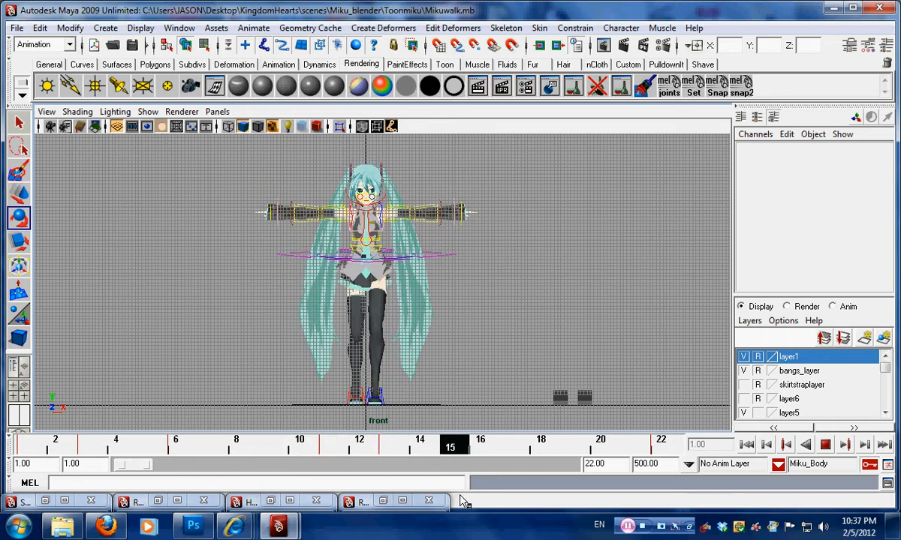
pyautogui.press('Escape')
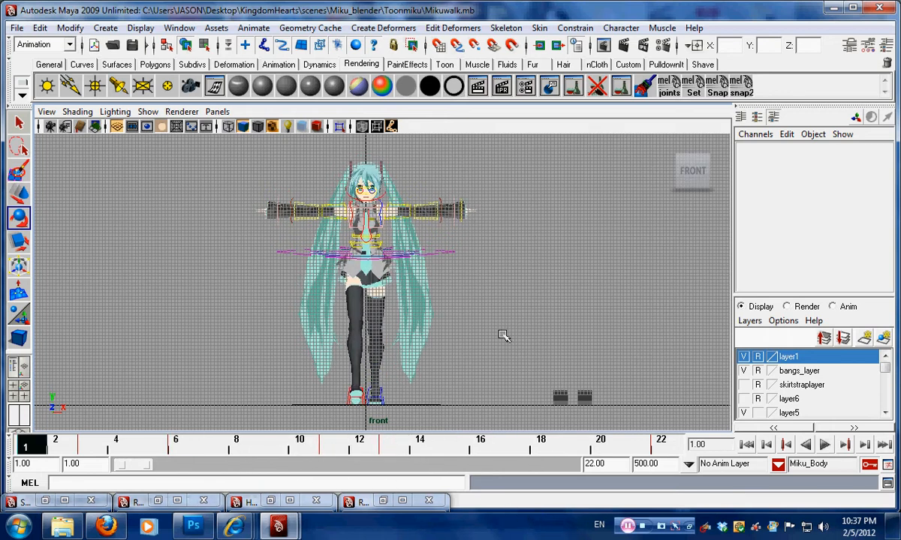
# Return to the perspective view, carry the frame 6 pose over to frame 16 and frame the feet
pyautogui.press('space')
pyautogui.press('space')
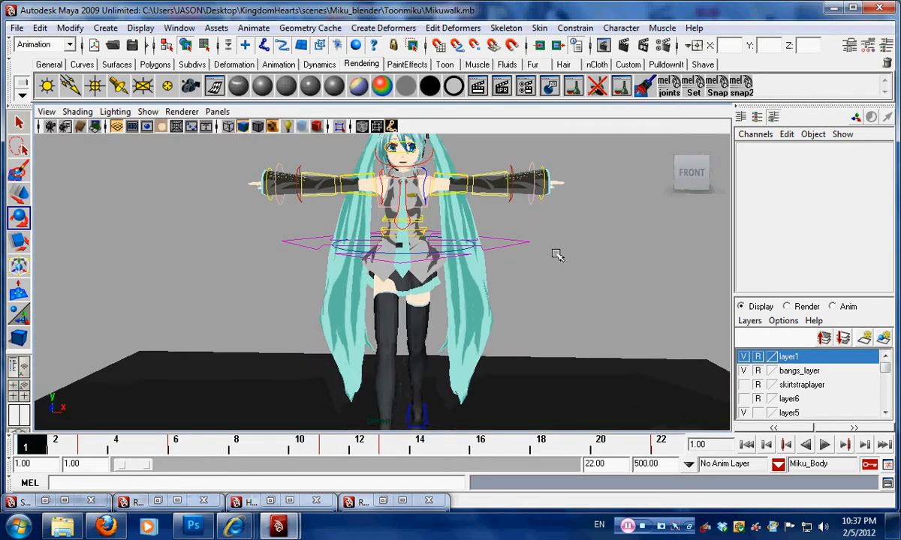
pyautogui.moveTo(33, 453); pyautogui.dragTo(391, 446)
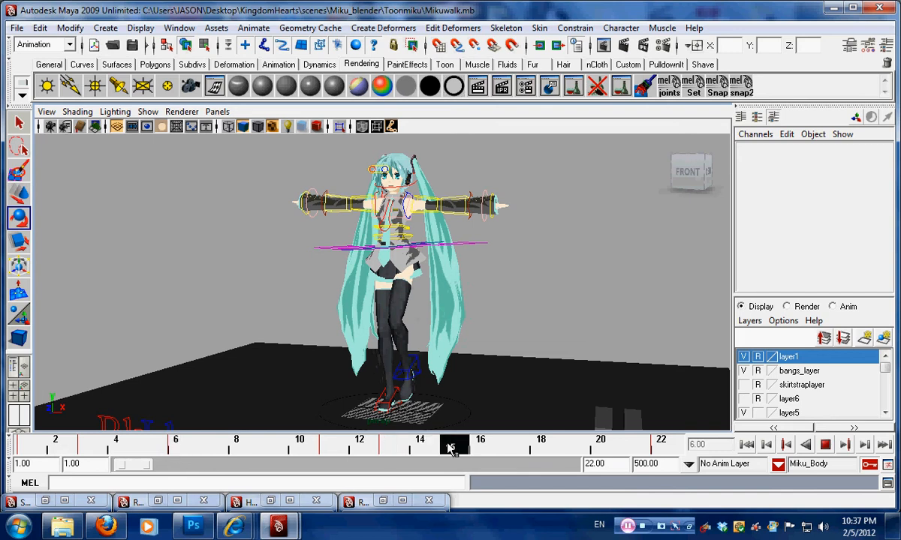
pyautogui.keyDown('alt'); pyautogui.moveTo(392, 335); pyautogui.dragTo(422, 367, button='right'); pyautogui.keyUp('alt')
pyautogui.keyDown('alt'); pyautogui.moveTo(422, 366); pyautogui.dragTo(420, 309, button='middle'); pyautogui.keyUp('alt')
pyautogui.keyDown('alt'); pyautogui.moveTo(421, 310); pyautogui.dragTo(366, 334); pyautogui.keyUp('alt')
pyautogui.keyDown('alt'); pyautogui.moveTo(366, 334); pyautogui.dragTo(397, 351, button='right'); pyautogui.keyUp('alt')
# Move R_marker onto the right foot at about Translate X -62.139 and Translate Z -2.971
pyautogui.click(381, 376)
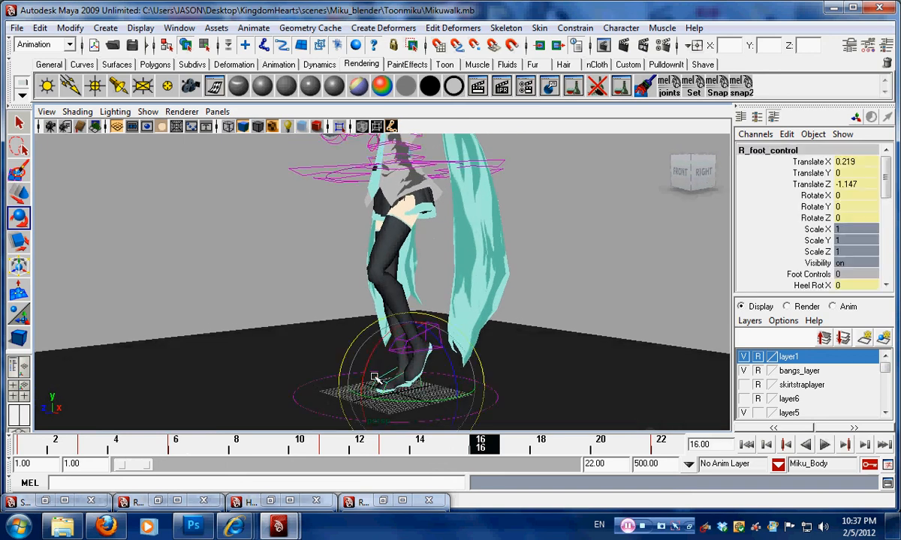
pyautogui.keyDown('alt'); pyautogui.moveTo(383, 376); pyautogui.dragTo(503, 371); pyautogui.keyUp('alt')
pyautogui.click(544, 296)
pyautogui.keyDown('alt'); pyautogui.moveTo(593, 323); pyautogui.dragTo(619, 360); pyautogui.keyUp('alt')
pyautogui.click(655, 376)
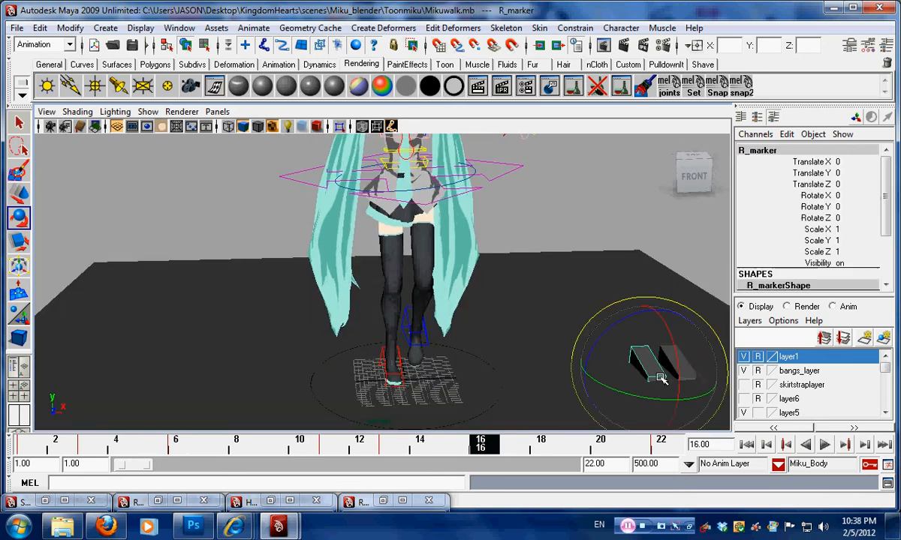
pyautogui.keyDown('alt'); pyautogui.moveTo(658, 378); pyautogui.dragTo(586, 377, button='right'); pyautogui.keyUp('alt')
pyautogui.press('w')
pyautogui.moveTo(663, 360); pyautogui.dragTo(433, 349)
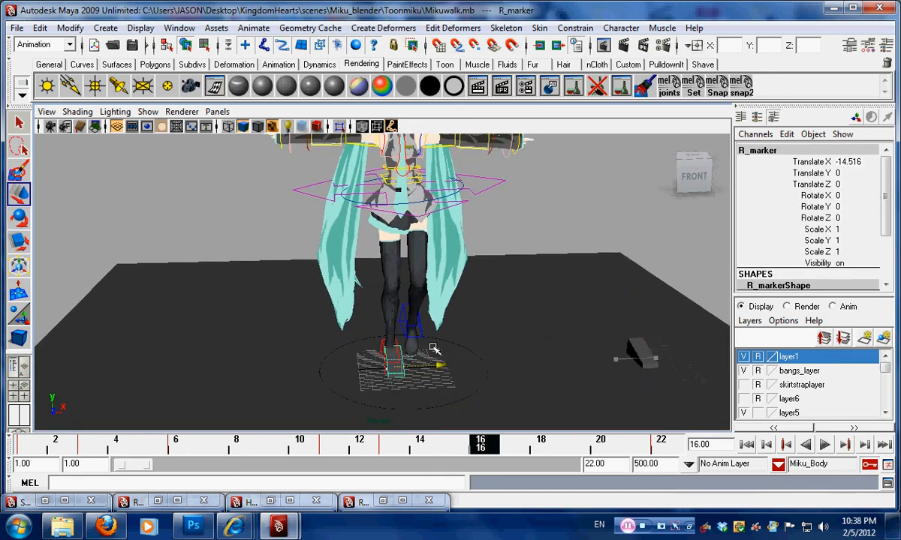
pyautogui.moveTo(334, 361)
pyautogui.keyDown('alt'); pyautogui.mouseDown()
pyautogui.moveTo(428, 375)
pyautogui.moveTo(341, 367)
pyautogui.mouseUp(); pyautogui.keyUp('alt')
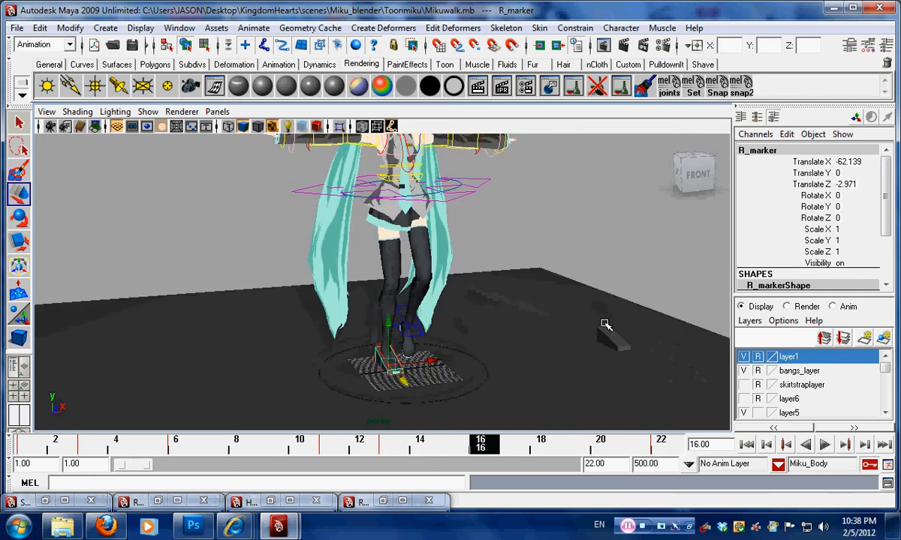
# Move L_marker to the raised left foot at about Translate X -63.934, Y 7.316, Z -4.204 and rotate it to the foot's angle
pyautogui.click(616, 337)
pyautogui.moveTo(647, 344); pyautogui.dragTo(382, 320)
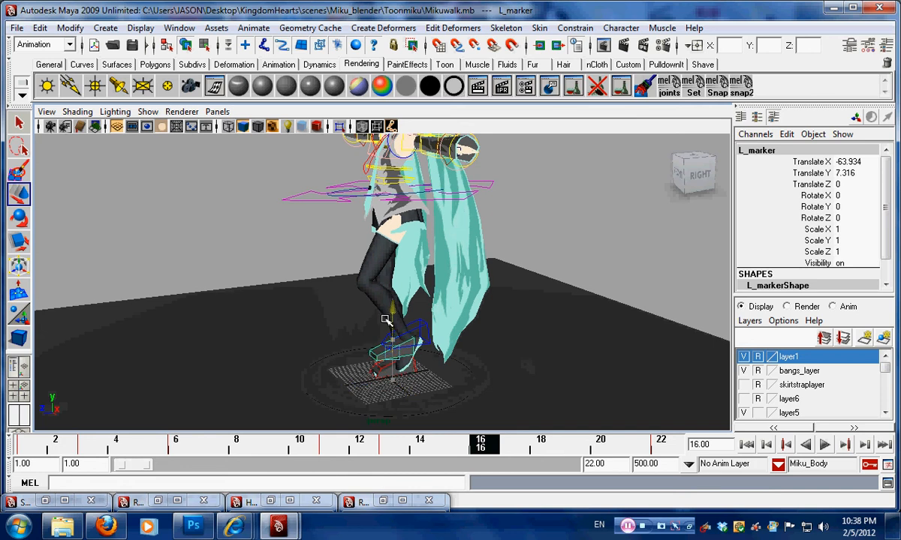
pyautogui.press('e')
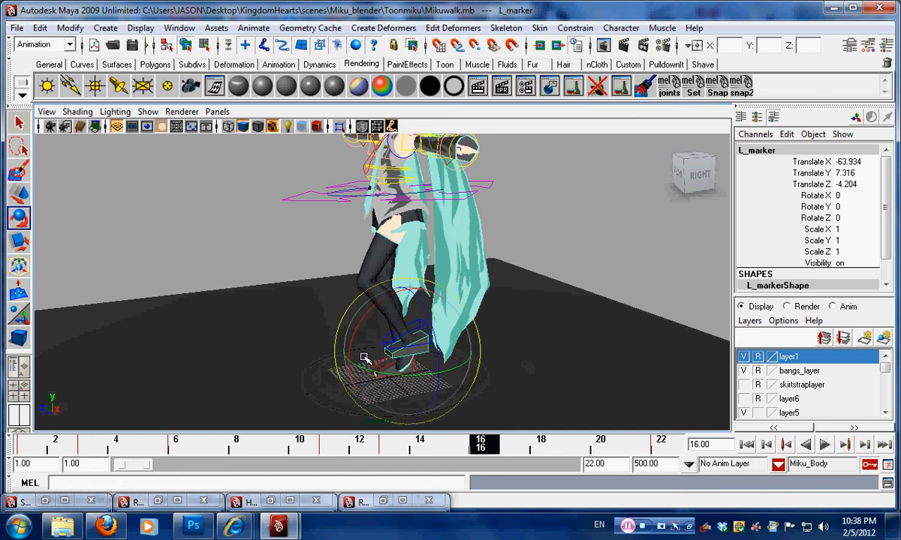
pyautogui.moveTo(353, 333); pyautogui.dragTo(464, 368)
pyautogui.press('w')
pyautogui.keyDown('alt'); pyautogui.moveTo(464, 368); pyautogui.dragTo(522, 399, button='right'); pyautogui.keyUp('alt')
pyautogui.keyDown('alt'); pyautogui.moveTo(473, 364); pyautogui.dragTo(457, 309, button='middle'); pyautogui.keyUp('alt')
# Raise R_foot_control to about Translate Y 2.084 and shift it sideways to Translate X 0.626 at frame 16
pyautogui.click(379, 345)
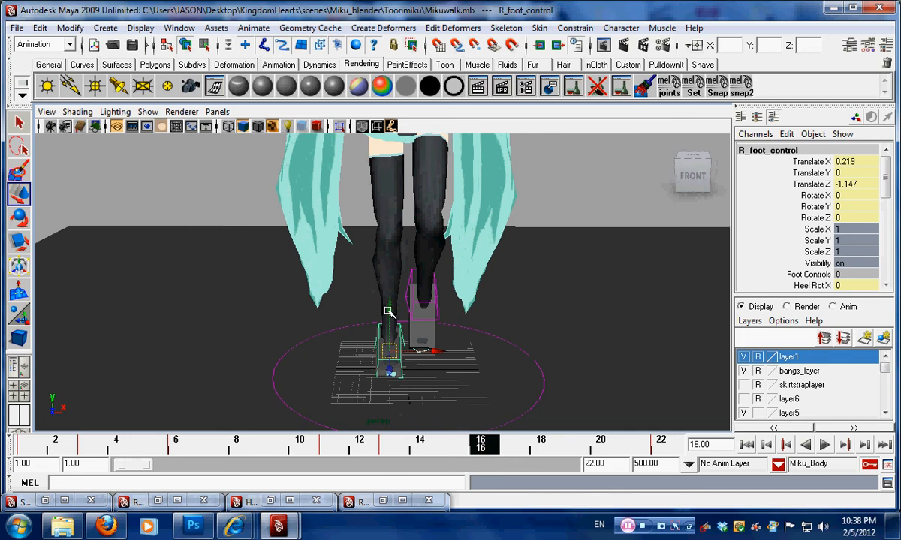
pyautogui.moveTo(388, 310); pyautogui.dragTo(396, 283)
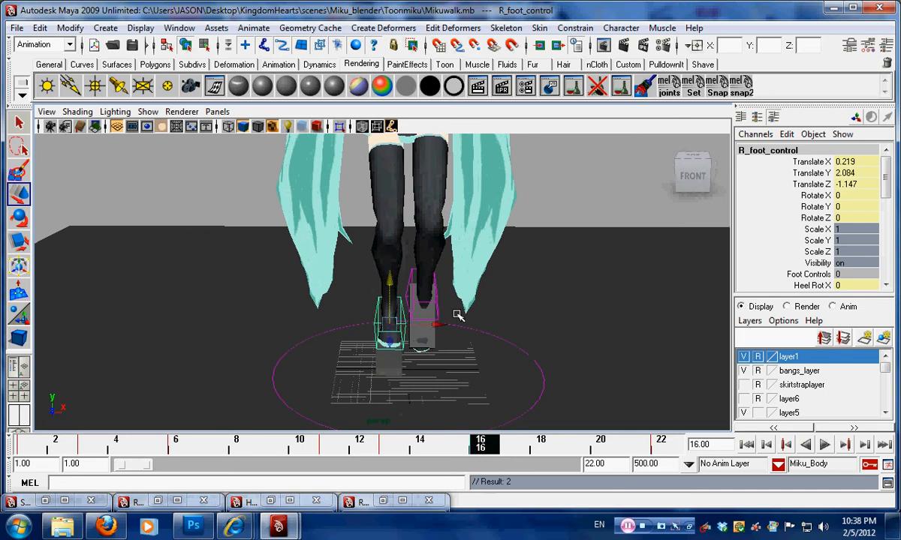
pyautogui.moveTo(439, 323); pyautogui.dragTo(443, 323)
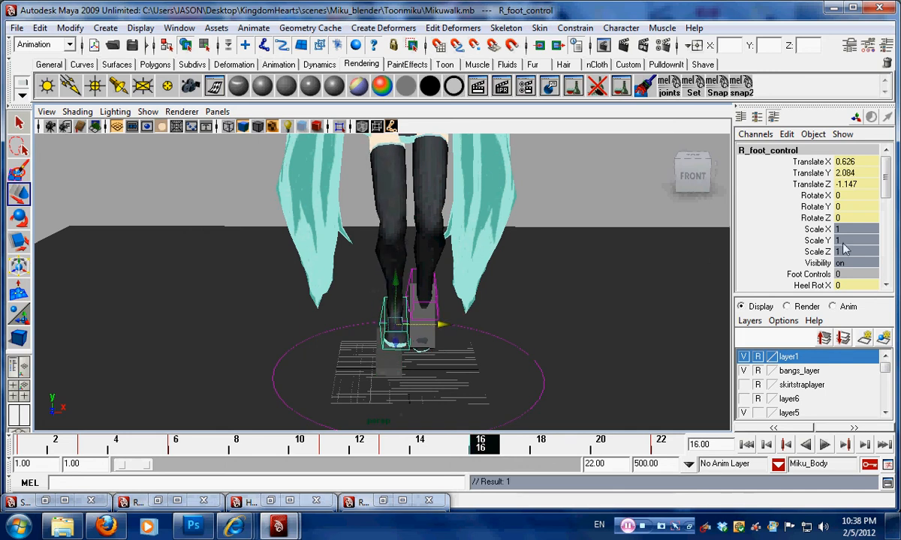
# Raise R_foot_control further to match L_marker's height and set its Heel Rot Z to -54.8 at frame 16
pyautogui.scroll(-2, 844, 249)
pyautogui.click(813, 263)
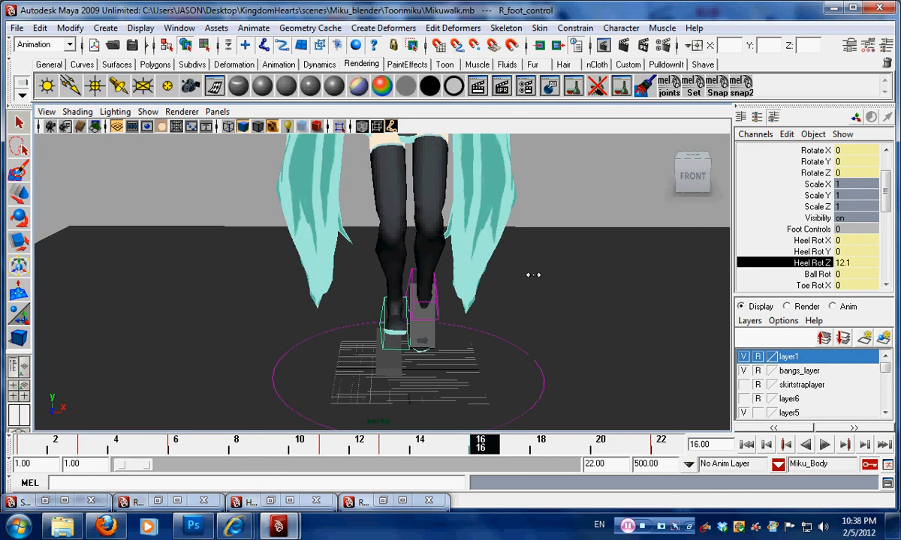
pyautogui.keyDown('alt'); pyautogui.moveTo(192, 292); pyautogui.dragTo(380, 297); pyautogui.keyUp('alt')
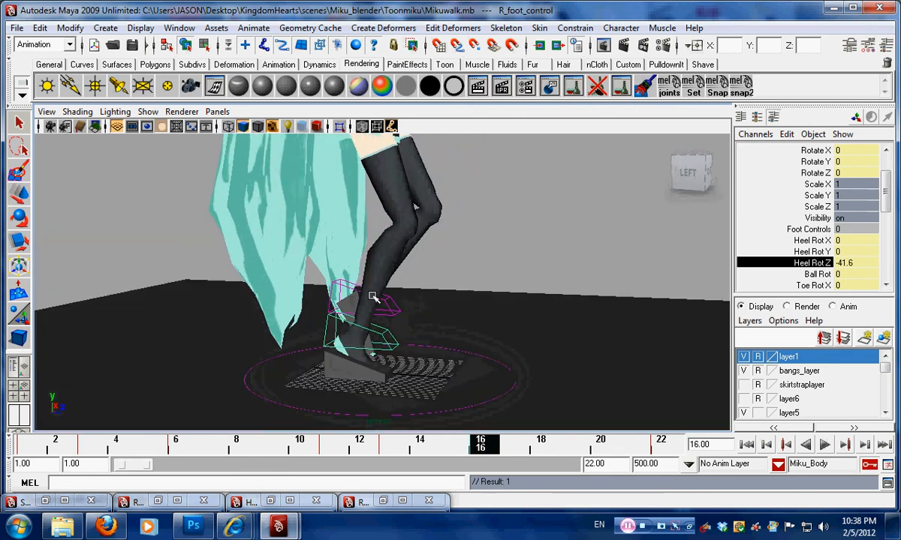
pyautogui.press('w')
pyautogui.moveTo(336, 293); pyautogui.dragTo(333, 260)
pyautogui.keyDown('alt'); pyautogui.moveTo(495, 329); pyautogui.dragTo(248, 319); pyautogui.keyUp('alt')
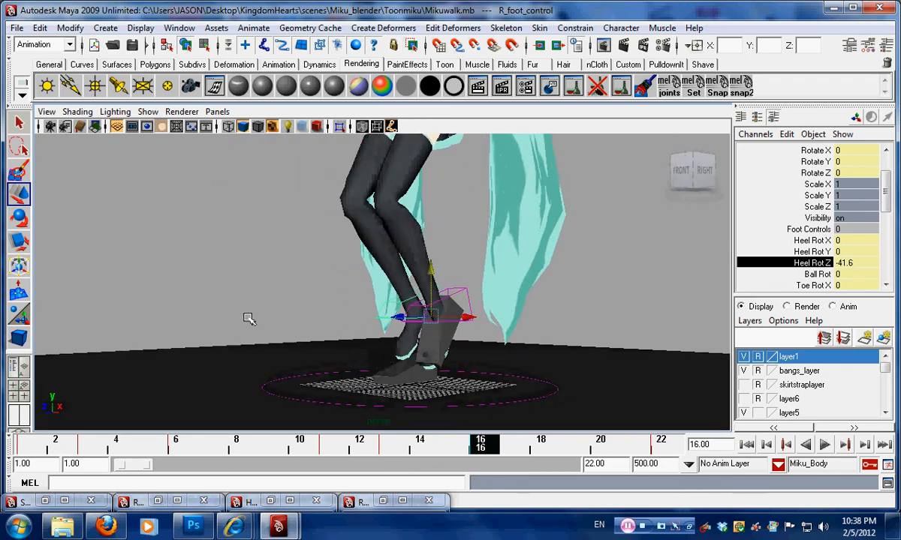
pyautogui.click(821, 263)
pyautogui.moveTo(512, 274); pyautogui.dragTo(427, 277, button='middle')
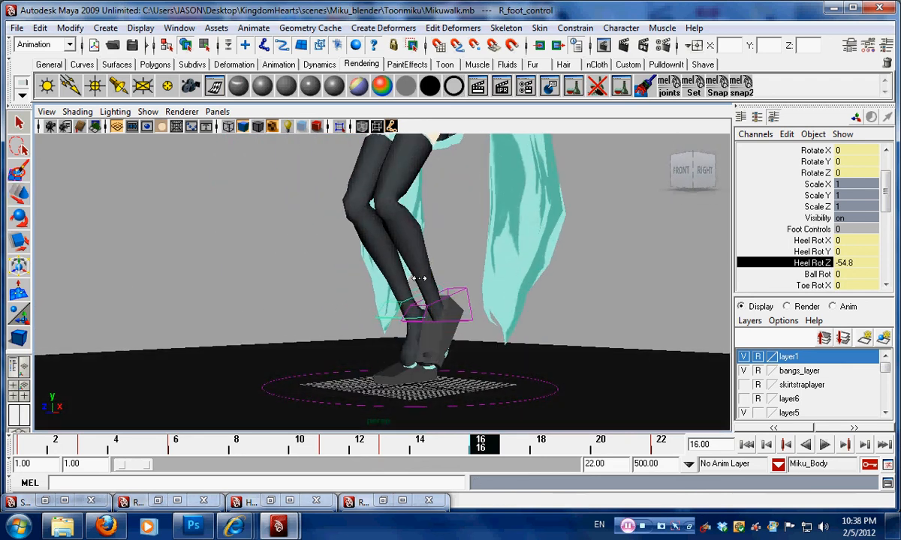
pyautogui.press('w')
pyautogui.keyDown('alt'); pyautogui.moveTo(419, 278); pyautogui.dragTo(399, 320); pyautogui.keyUp('alt')
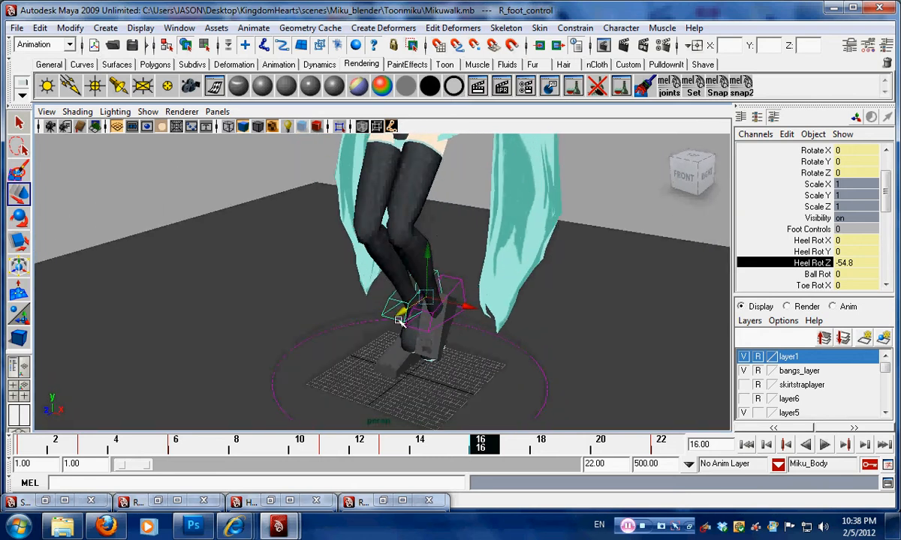
# Set L_foot_control's Heel Rot Z to 0 and lower the left foot onto the ground at frame 16
pyautogui.click(460, 276)
pyautogui.click(461, 281)
pyautogui.keyDown('alt'); pyautogui.moveTo(421, 300); pyautogui.dragTo(467, 285); pyautogui.keyUp('alt')
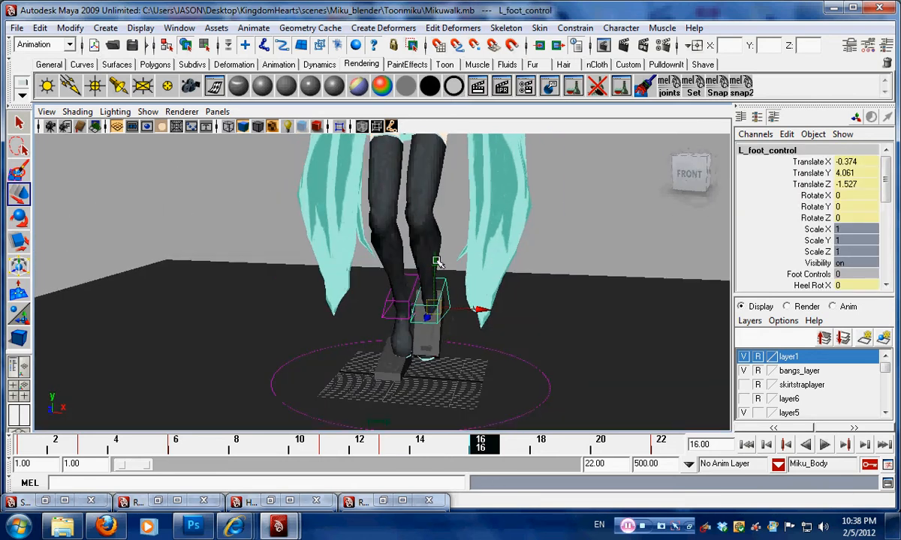
pyautogui.scroll(-2, 852, 270)
pyautogui.doubleClick(856, 262)
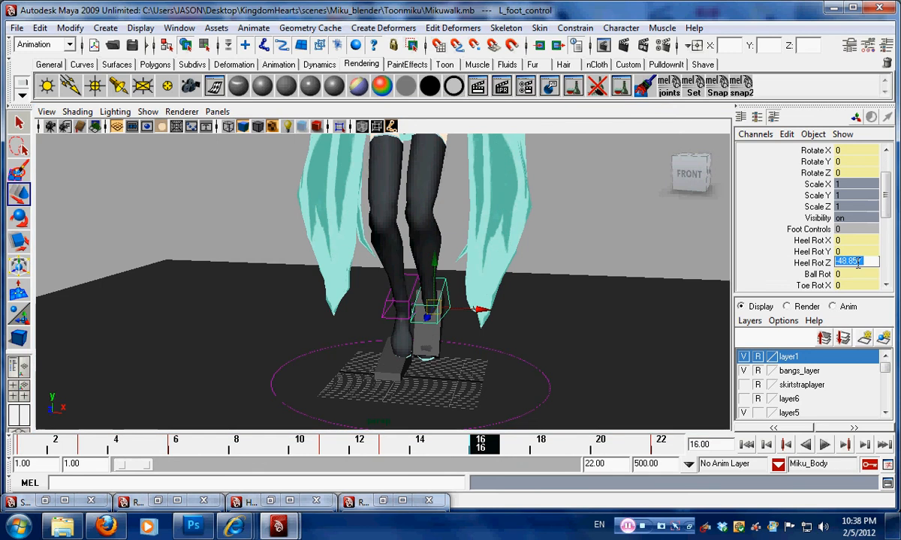
pyautogui.write('0')
pyautogui.press('Return')
pyautogui.keyDown('alt'); pyautogui.moveTo(575, 338); pyautogui.dragTo(344, 277); pyautogui.keyUp('alt')
pyautogui.scroll(-4, 443, 270)
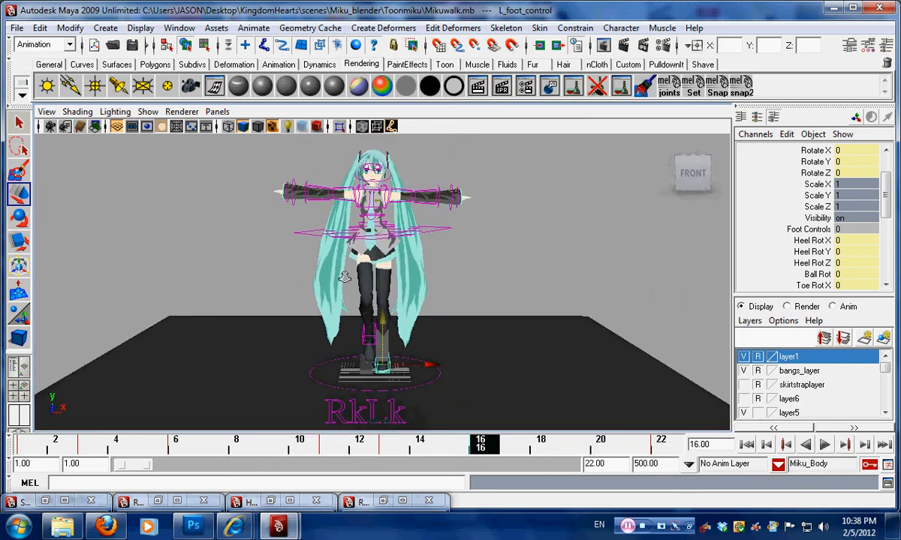
# Set Root_control's Rotate Z to -1.78 at frame 16
pyautogui.keyDown('alt'); pyautogui.moveTo(344, 277); pyautogui.dragTo(406, 279, button='right'); pyautogui.keyUp('alt')
pyautogui.keyDown('alt'); pyautogui.moveTo(405, 278); pyautogui.dragTo(350, 282); pyautogui.keyUp('alt')
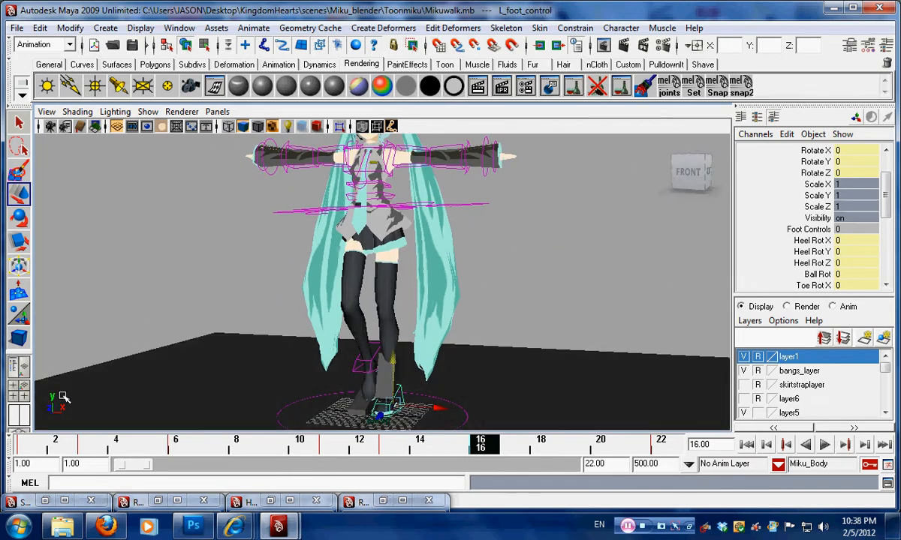
pyautogui.keyDown('alt'); pyautogui.moveTo(432, 251); pyautogui.dragTo(419, 296, button='middle'); pyautogui.keyUp('alt')
pyautogui.scroll(3, 419, 294)
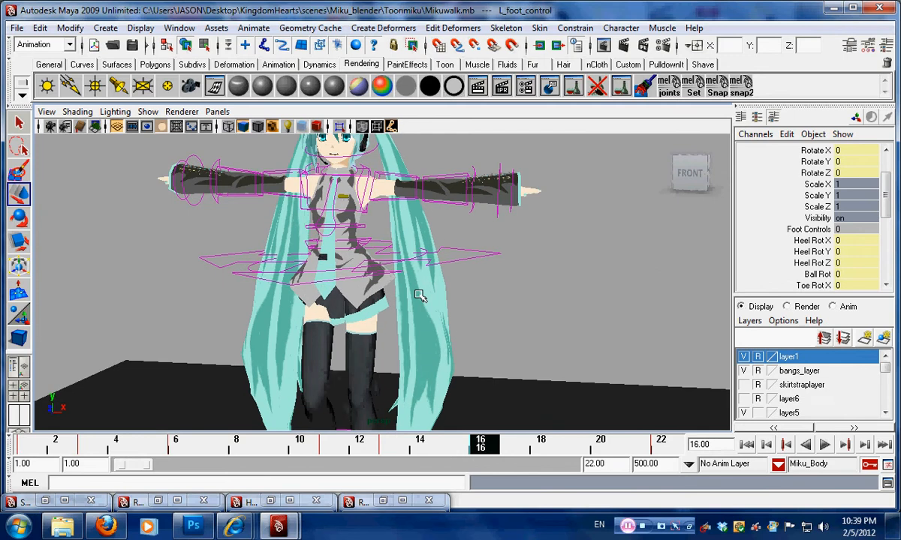
pyautogui.keyDown('alt'); pyautogui.moveTo(419, 294); pyautogui.dragTo(403, 267); pyautogui.keyUp('alt')
pyautogui.keyDown('alt'); pyautogui.moveTo(441, 288); pyautogui.dragTo(446, 310, button='middle'); pyautogui.keyUp('alt')
pyautogui.keyDown('alt'); pyautogui.moveTo(447, 310); pyautogui.dragTo(405, 289, button='right'); pyautogui.keyUp('alt')
pyautogui.click(489, 285)
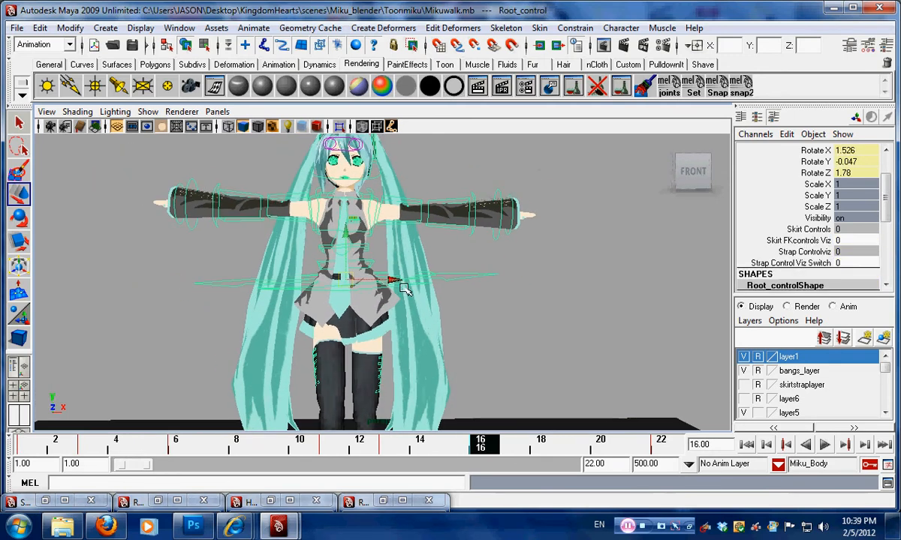
pyautogui.scroll(2, 825, 199)
pyautogui.click(814, 218)
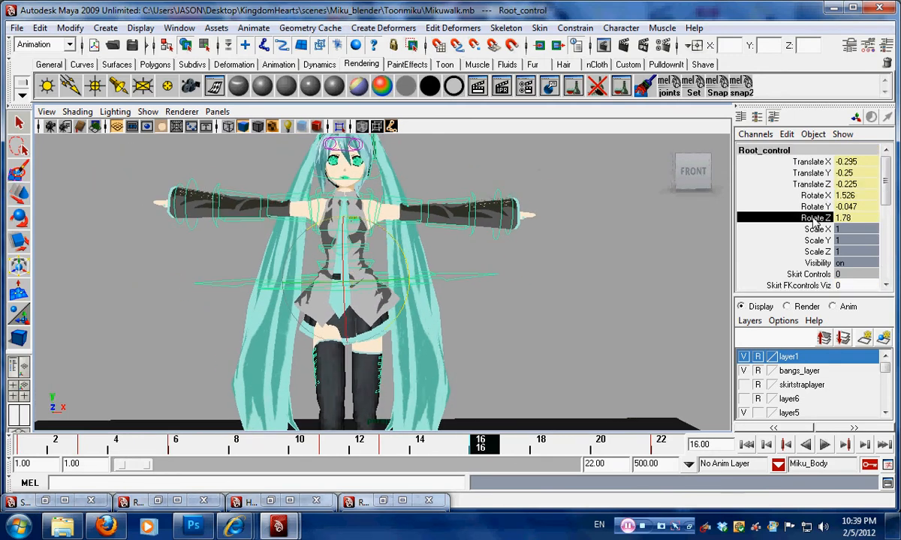
pyautogui.click(841, 218)
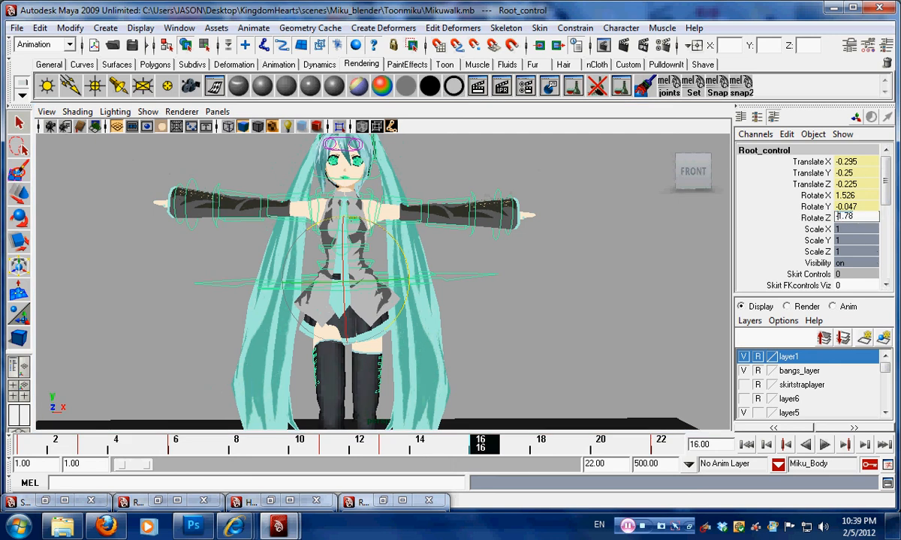
pyautogui.press('Return')
# Set Root_control's Rotate Y to 0.047 and Translate X to 0.295 at frame 16
pyautogui.click(814, 207)
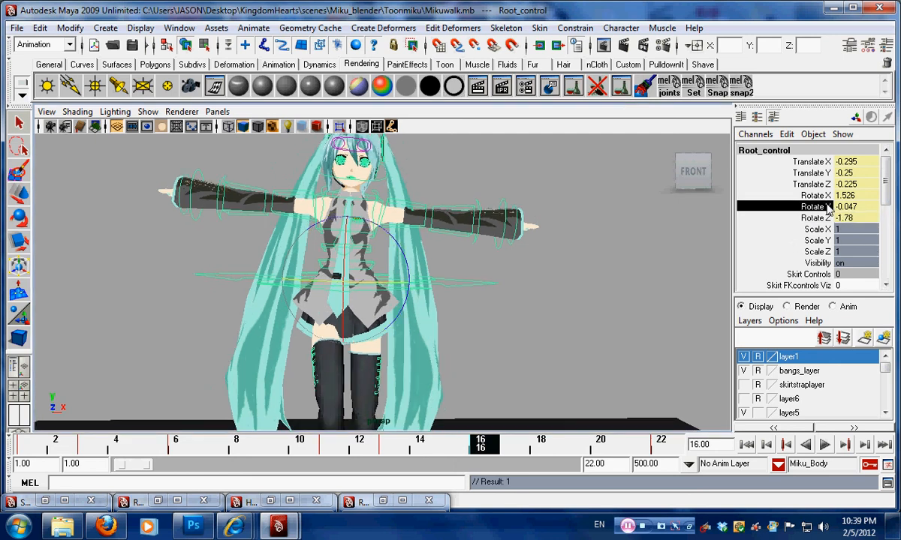
pyautogui.click(839, 207)
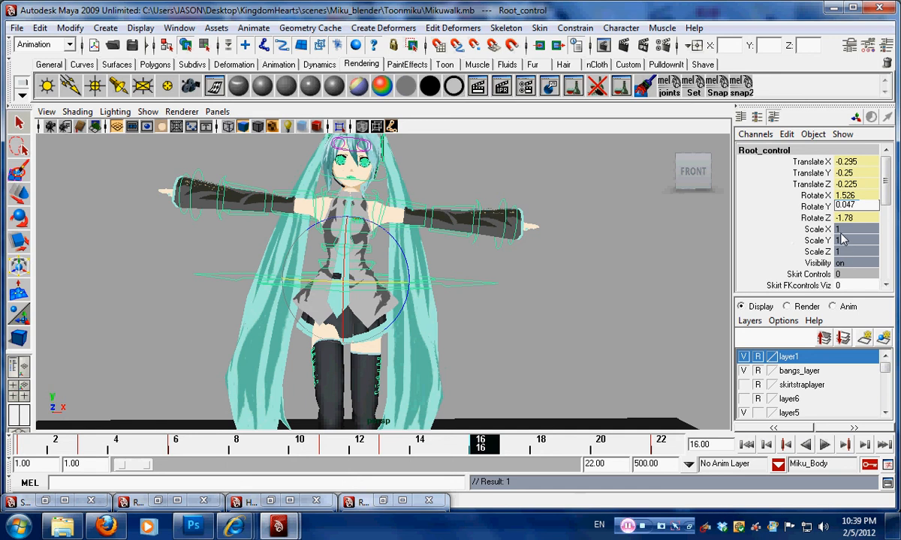
pyautogui.press('Return')
pyautogui.click(816, 196)
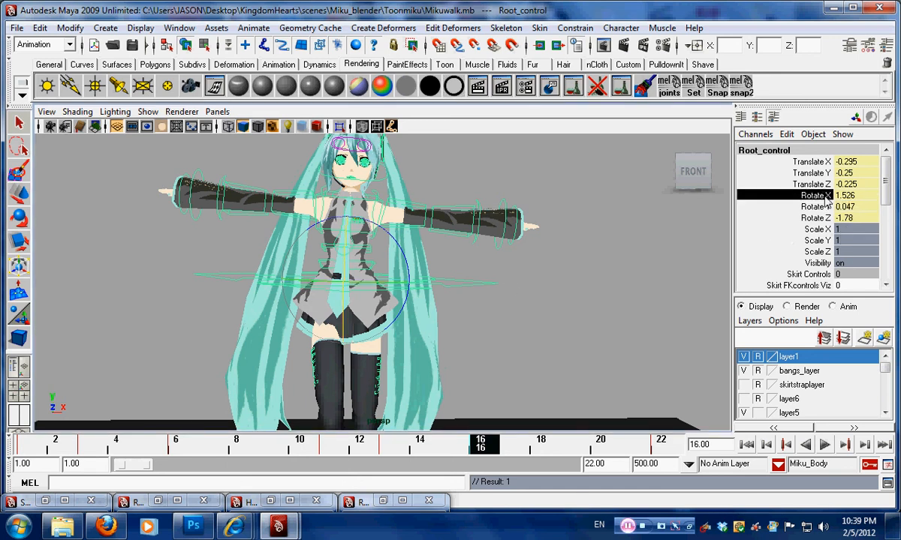
pyautogui.click(818, 185)
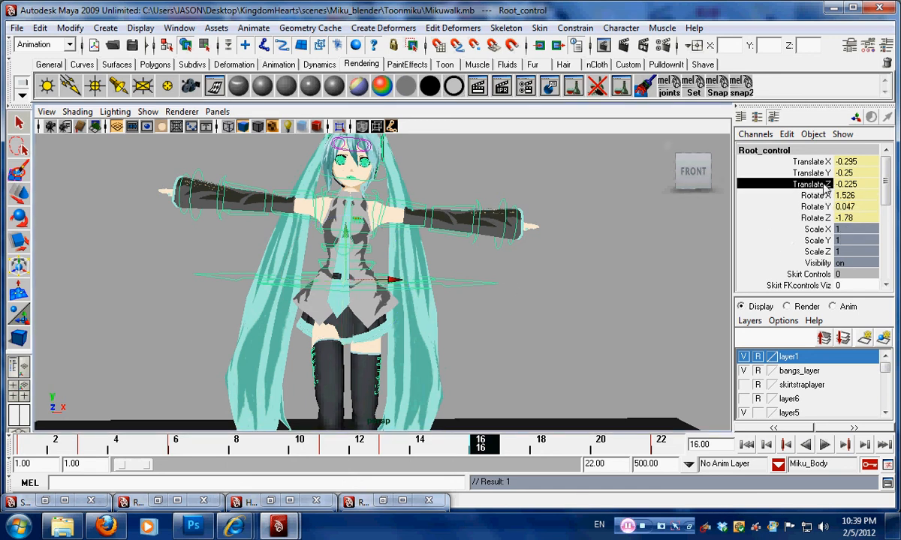
pyautogui.doubleClick(837, 161)
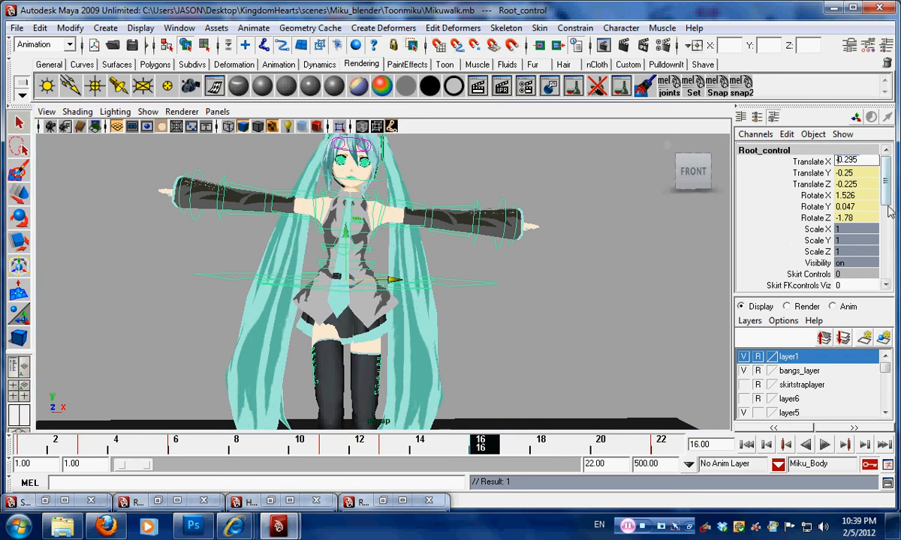
pyautogui.press('BackSpace')
pyautogui.press('Return')
# Set Chest_control's Rotate Z to 3.641 at frame 16
pyautogui.keyDown('alt'); pyautogui.moveTo(479, 304); pyautogui.dragTo(427, 313, button='right'); pyautogui.keyUp('alt')
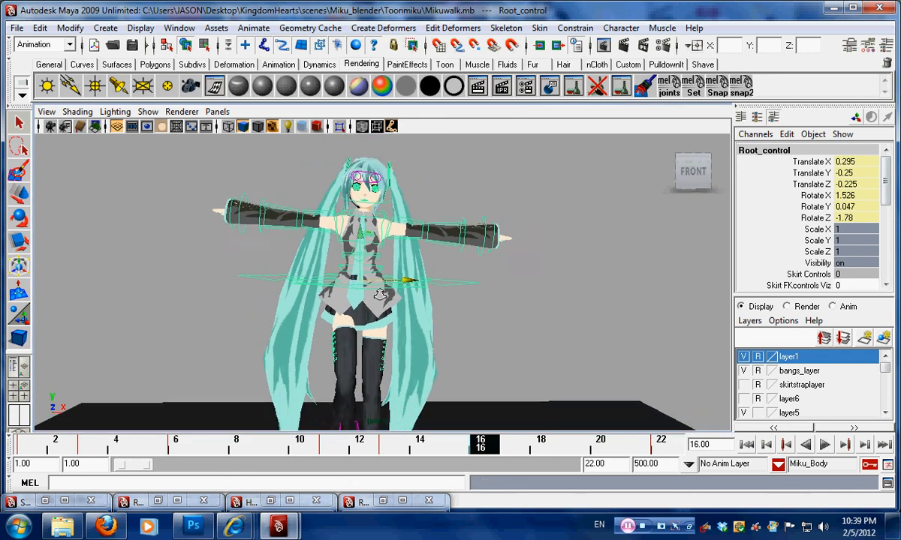
pyautogui.keyDown('alt'); pyautogui.moveTo(421, 315); pyautogui.dragTo(419, 279, button='middle'); pyautogui.keyUp('alt')
pyautogui.scroll(5, 419, 279)
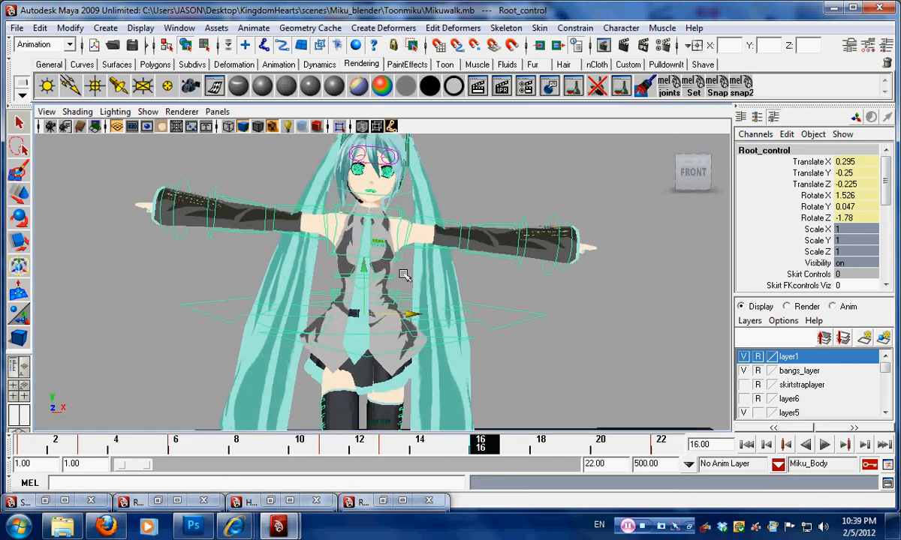
pyautogui.click(398, 260)
pyautogui.click(402, 254)
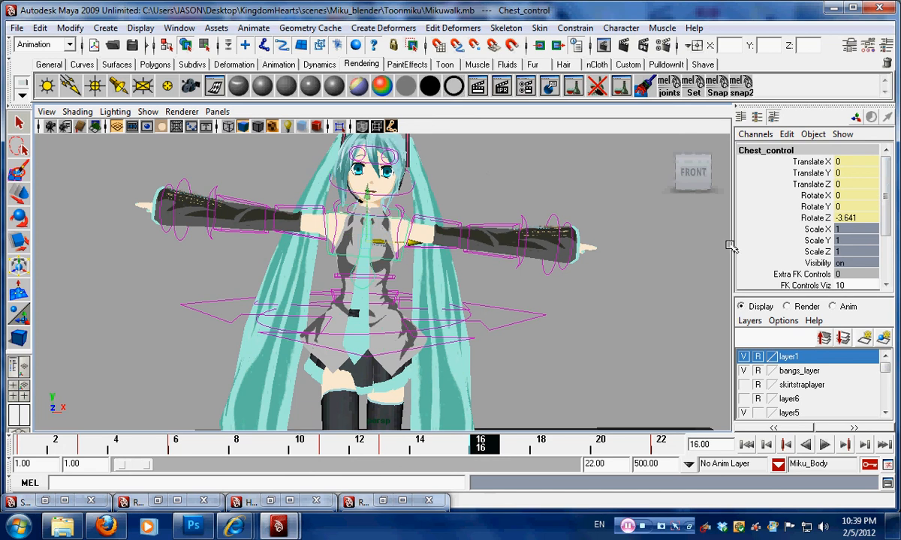
pyautogui.doubleClick(841, 218)
pyautogui.press('BackSpace')
pyautogui.press('Return')
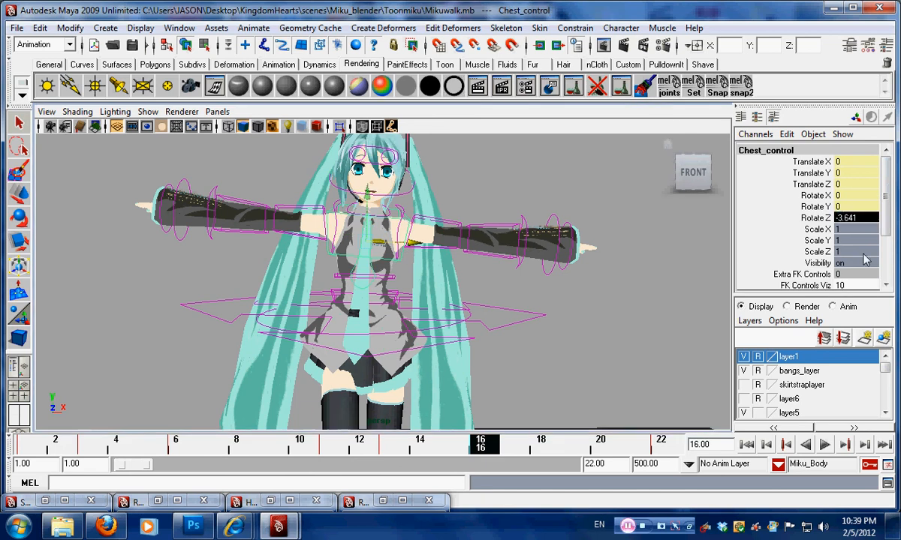
# Play the walk cycle from frame 1 and examine the body and leg motion from the front and side
pyautogui.keyDown('alt'); pyautogui.moveTo(533, 308); pyautogui.dragTo(452, 330, button='right'); pyautogui.keyUp('alt')
pyautogui.keyDown('alt'); pyautogui.moveTo(452, 330); pyautogui.dragTo(462, 281, button='middle'); pyautogui.keyUp('alt')
pyautogui.keyDown('alt'); pyautogui.moveTo(463, 280); pyautogui.dragTo(429, 296); pyautogui.keyUp('alt')
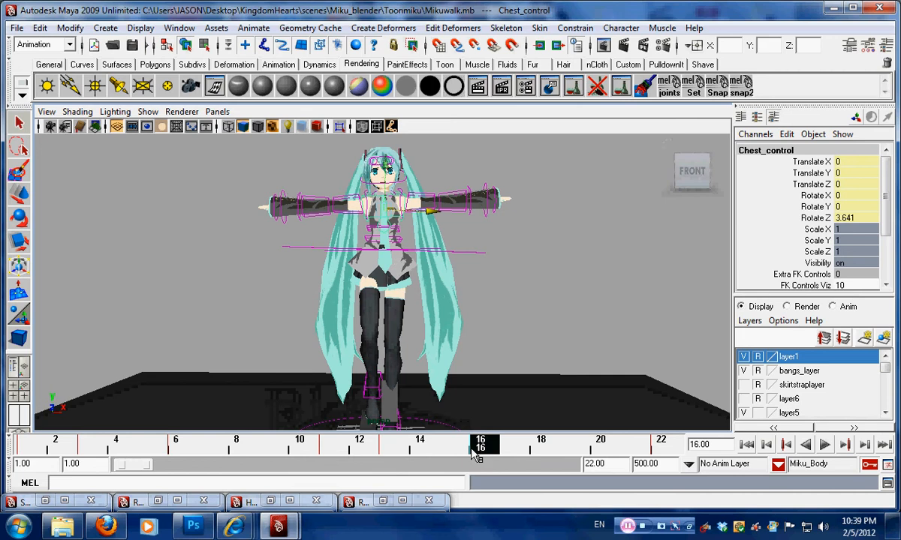
pyautogui.moveTo(472, 456); pyautogui.dragTo(24, 450)
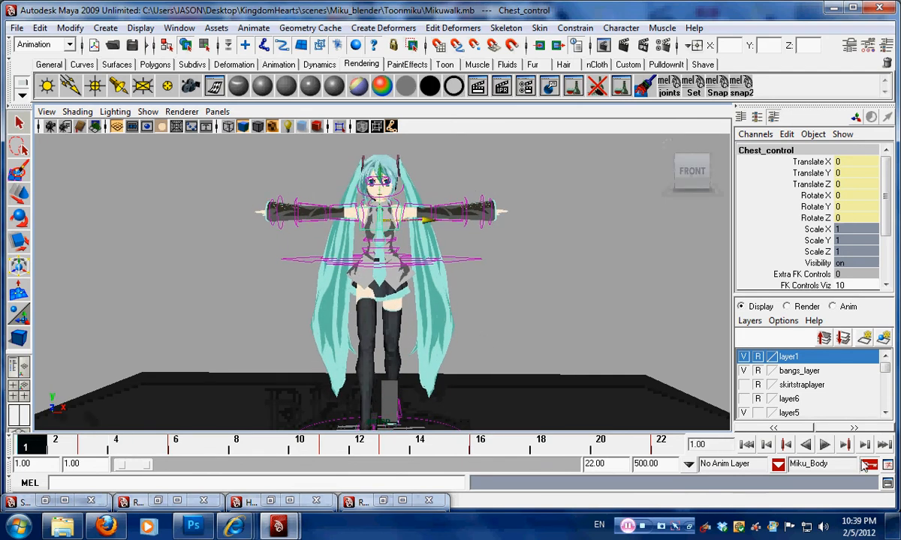
pyautogui.click(825, 445)
pyautogui.keyDown('alt'); pyautogui.moveTo(453, 308); pyautogui.dragTo(428, 340); pyautogui.keyUp('alt')
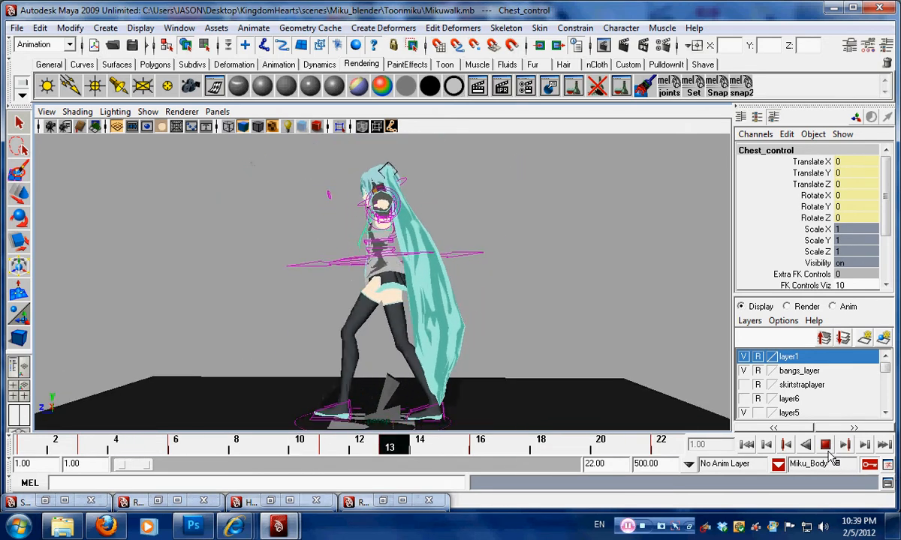
pyautogui.keyDown('alt'); pyautogui.moveTo(563, 361); pyautogui.dragTo(446, 350); pyautogui.keyUp('alt')
pyautogui.scroll(4, 447, 350)
pyautogui.scroll(-3, 418, 306)
pyautogui.keyDown('alt'); pyautogui.moveTo(419, 306); pyautogui.dragTo(429, 288); pyautogui.keyUp('alt')
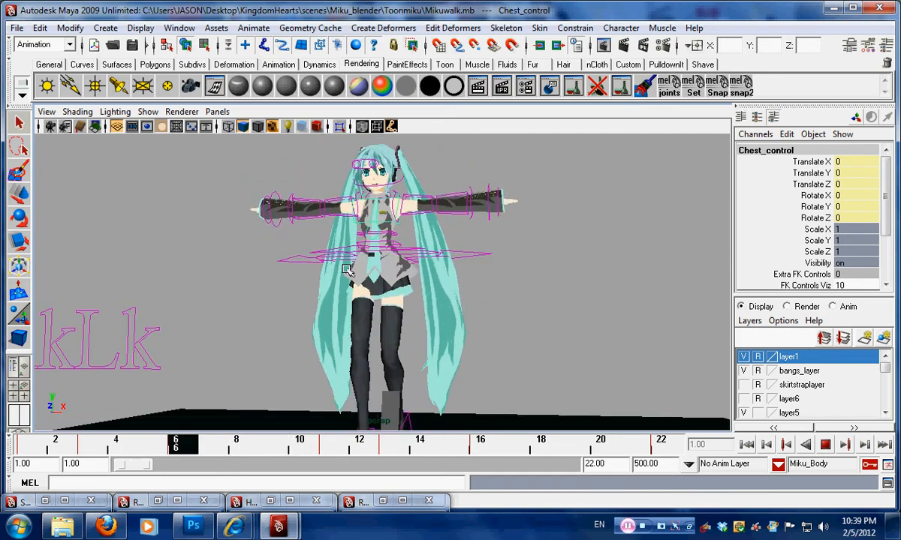
pyautogui.keyDown('alt'); pyautogui.moveTo(348, 270); pyautogui.dragTo(423, 303); pyautogui.keyUp('alt')
pyautogui.scroll(4, 478, 293)
pyautogui.scroll(-4, 423, 303)
pyautogui.keyDown('alt'); pyautogui.moveTo(495, 311); pyautogui.dragTo(381, 310); pyautogui.keyUp('alt')
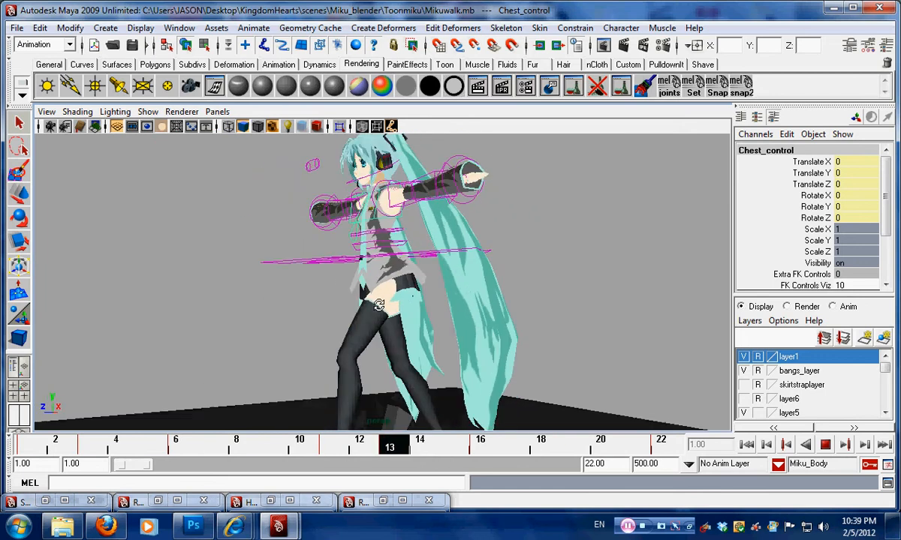
pyautogui.keyDown('alt'); pyautogui.moveTo(381, 308); pyautogui.dragTo(353, 281, button='middle'); pyautogui.keyUp('alt')
pyautogui.keyDown('alt'); pyautogui.moveTo(353, 281); pyautogui.dragTo(435, 328, button='right'); pyautogui.keyUp('alt')
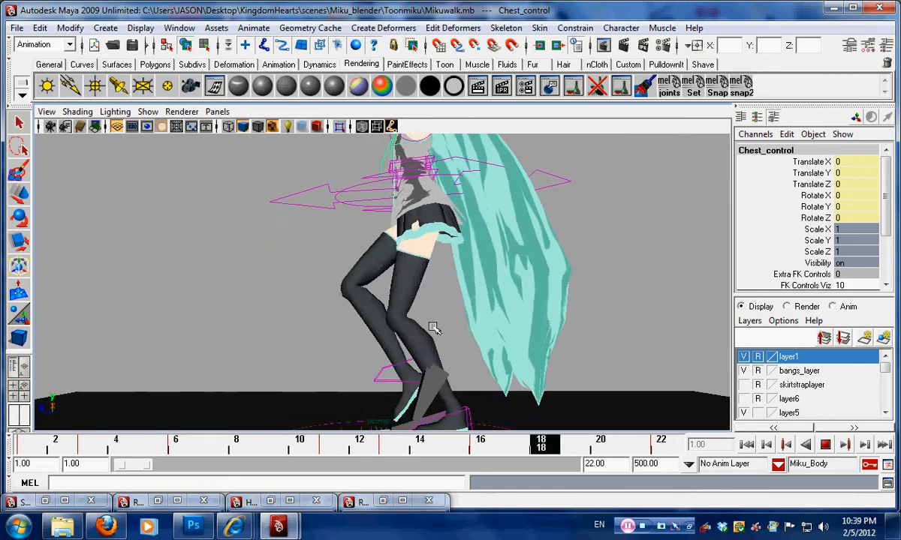
pyautogui.keyDown('alt'); pyautogui.moveTo(434, 328); pyautogui.dragTo(596, 342); pyautogui.keyUp('alt')
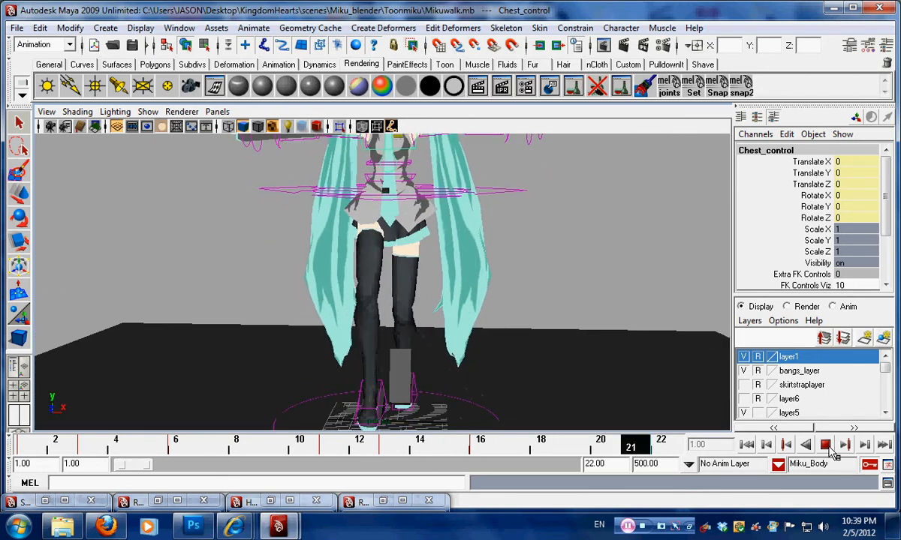
pyautogui.press('Escape')
# Select L_marker and R_marker together and move them sideways away from the character, R_marker to about Translate X 28.741
pyautogui.click(412, 361)
pyautogui.keyDown('alt'); pyautogui.moveTo(391, 352); pyautogui.dragTo(394, 306, button='middle'); pyautogui.keyUp('alt')
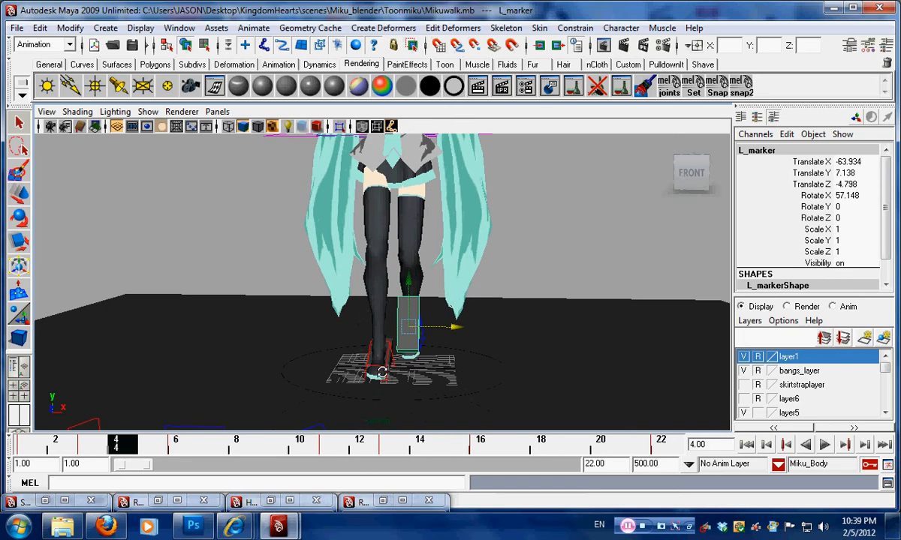
pyautogui.keyDown('alt'); pyautogui.moveTo(394, 306); pyautogui.dragTo(548, 360, button='right'); pyautogui.keyUp('alt')
pyautogui.keyDown('alt'); pyautogui.moveTo(548, 360); pyautogui.dragTo(517, 379); pyautogui.keyUp('alt')
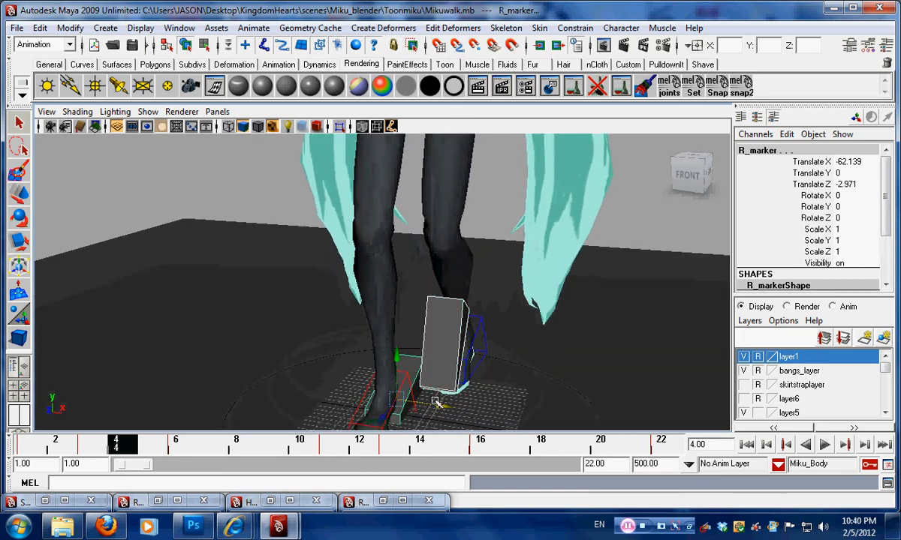
pyautogui.moveTo(437, 403); pyautogui.dragTo(740, 430)
# Scrub the walk cycle from frame 1 to frame 11 and examine the contact and passing poses from several angles
pyautogui.keyDown('alt'); pyautogui.moveTo(570, 390); pyautogui.dragTo(211, 289, button='right'); pyautogui.keyUp('alt')
pyautogui.keyDown('alt'); pyautogui.moveTo(443, 310); pyautogui.dragTo(338, 306); pyautogui.keyUp('alt')
pyautogui.keyDown('alt'); pyautogui.moveTo(338, 306); pyautogui.dragTo(488, 372, button='right'); pyautogui.keyUp('alt')
pyautogui.keyDown('alt'); pyautogui.moveTo(488, 371); pyautogui.dragTo(432, 352); pyautogui.keyUp('alt')
pyautogui.moveTo(118, 452); pyautogui.dragTo(3, 486)
pyautogui.keyDown('alt'); pyautogui.moveTo(473, 366); pyautogui.dragTo(428, 334, button='right'); pyautogui.keyUp('alt')
pyautogui.keyDown('alt'); pyautogui.moveTo(428, 334); pyautogui.dragTo(434, 364, button='middle'); pyautogui.keyUp('alt')
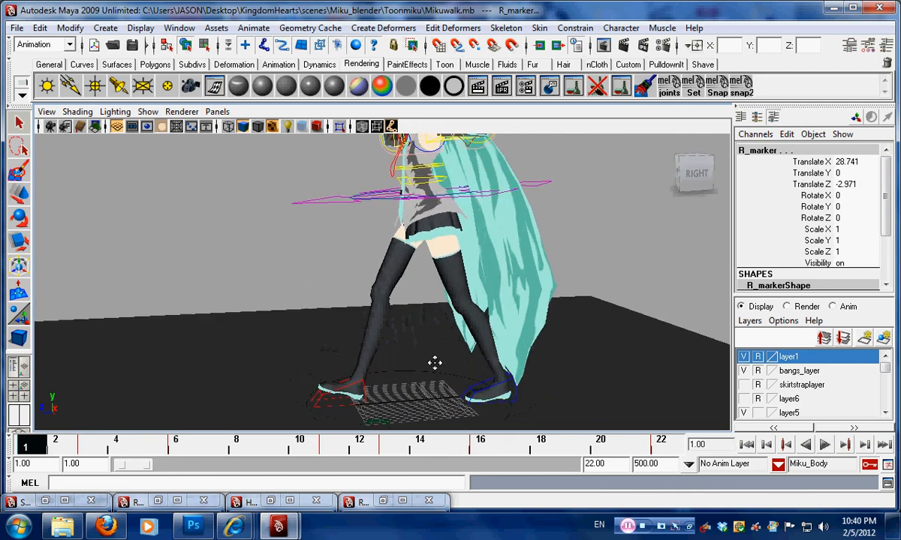
pyautogui.keyDown('alt'); pyautogui.moveTo(434, 364); pyautogui.dragTo(350, 253, button='right'); pyautogui.keyUp('alt')
pyautogui.keyDown('alt'); pyautogui.moveTo(367, 296); pyautogui.dragTo(349, 288); pyautogui.keyUp('alt')
pyautogui.keyDown('alt'); pyautogui.moveTo(349, 288); pyautogui.dragTo(470, 315, button='right'); pyautogui.keyUp('alt')
pyautogui.keyDown('alt'); pyautogui.moveTo(368, 294); pyautogui.dragTo(400, 315); pyautogui.keyUp('alt')
pyautogui.keyDown('alt'); pyautogui.moveTo(400, 315); pyautogui.dragTo(387, 352, button='middle'); pyautogui.keyUp('alt')
pyautogui.keyDown('alt'); pyautogui.moveTo(388, 352); pyautogui.dragTo(392, 346); pyautogui.keyUp('alt')
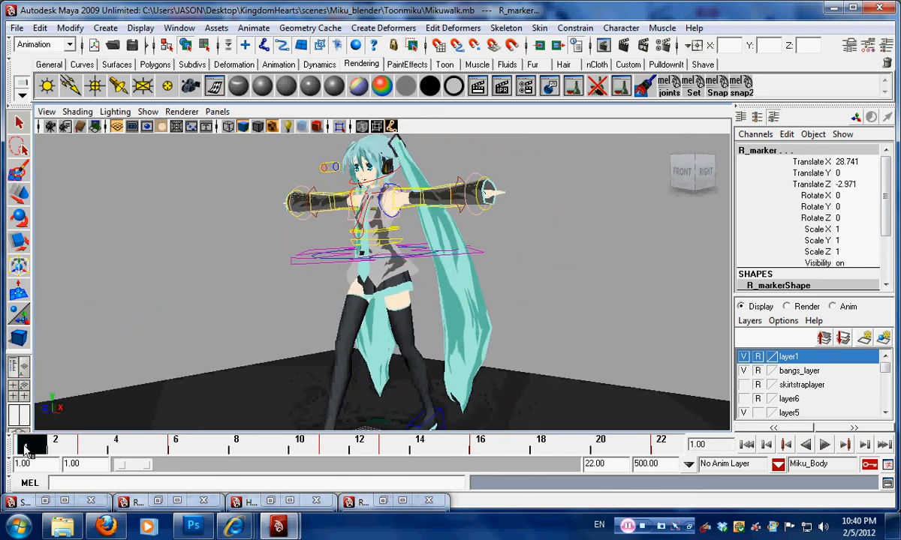
pyautogui.moveTo(25, 448); pyautogui.dragTo(328, 445)
pyautogui.keyDown('alt'); pyautogui.moveTo(346, 383); pyautogui.dragTo(336, 429); pyautogui.keyUp('alt')
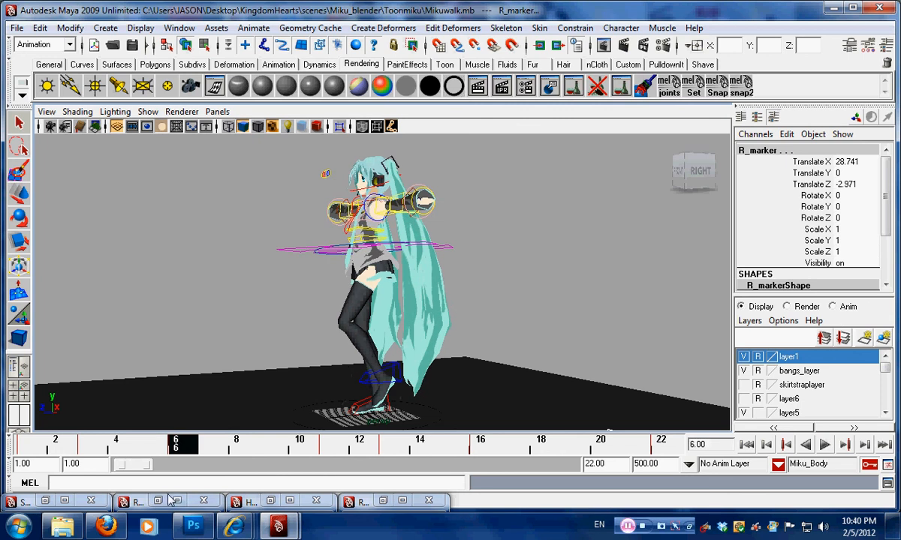
# Tilt Back_control to about Rotate X 3.544 at frame 6
pyautogui.scroll(4, 387, 282)
pyautogui.keyDown('alt'); pyautogui.moveTo(362, 276); pyautogui.dragTo(345, 300); pyautogui.keyUp('alt')
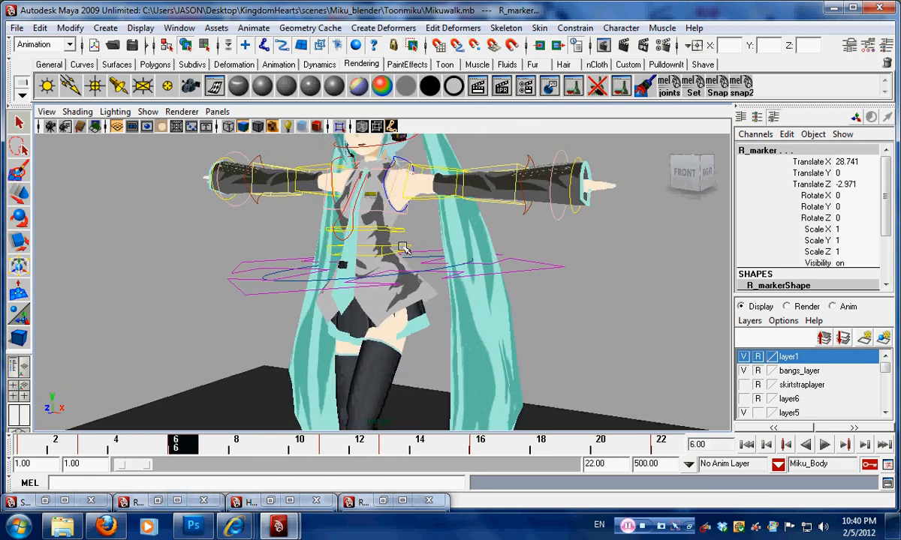
pyautogui.click(403, 248)
pyautogui.keyDown('alt'); pyautogui.moveTo(402, 251); pyautogui.dragTo(300, 244); pyautogui.keyUp('alt')
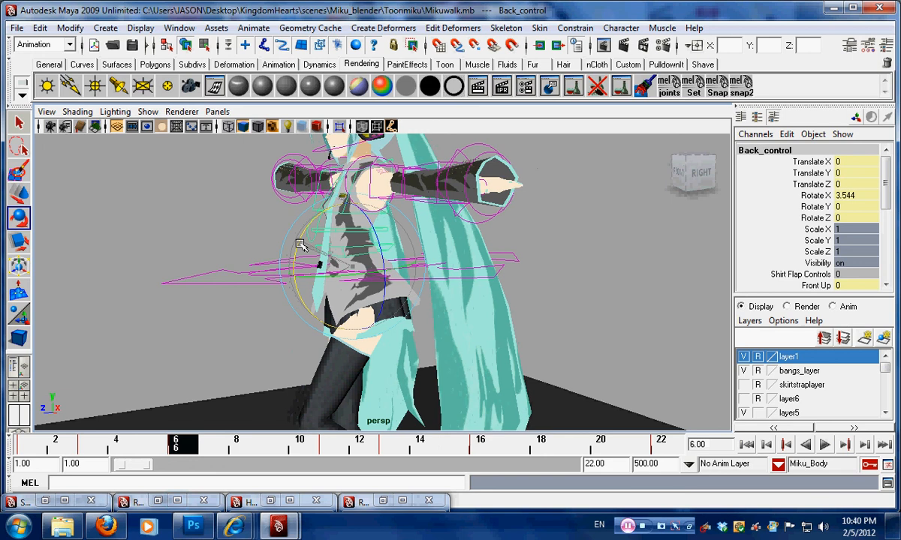
pyautogui.keyDown('alt'); pyautogui.moveTo(406, 263); pyautogui.dragTo(345, 268, button='right'); pyautogui.keyUp('alt')
pyautogui.keyDown('alt'); pyautogui.moveTo(345, 268); pyautogui.dragTo(426, 279); pyautogui.keyUp('alt')
pyautogui.keyDown('alt'); pyautogui.moveTo(426, 279); pyautogui.dragTo(513, 261, button='right'); pyautogui.keyUp('alt')
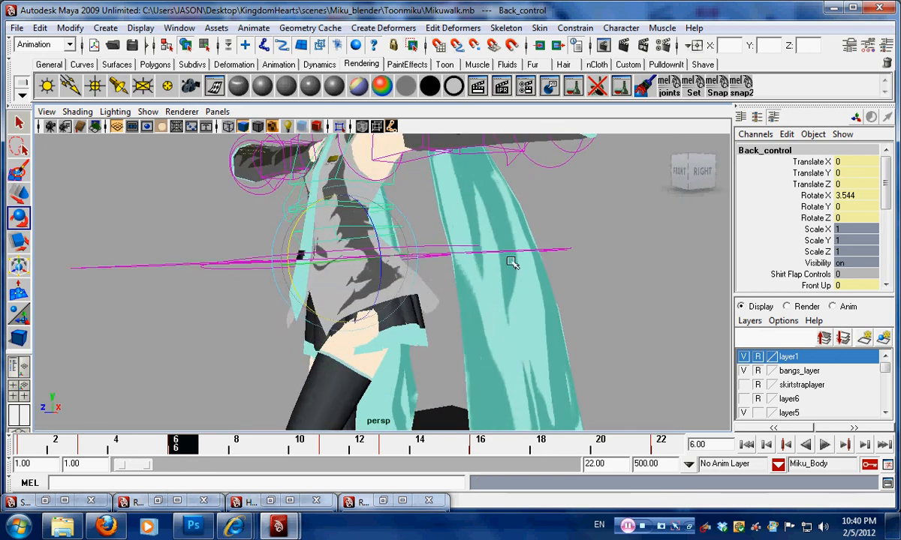
# Tilt Back2_control to about Rotate X -2.434 at frame 6
pyautogui.keyDown('alt'); pyautogui.moveTo(512, 261); pyautogui.dragTo(475, 241); pyautogui.keyUp('alt')
pyautogui.keyDown('alt'); pyautogui.moveTo(411, 206); pyautogui.dragTo(429, 245, button='middle'); pyautogui.keyUp('alt')
pyautogui.click(400, 239)
pyautogui.click(413, 238)
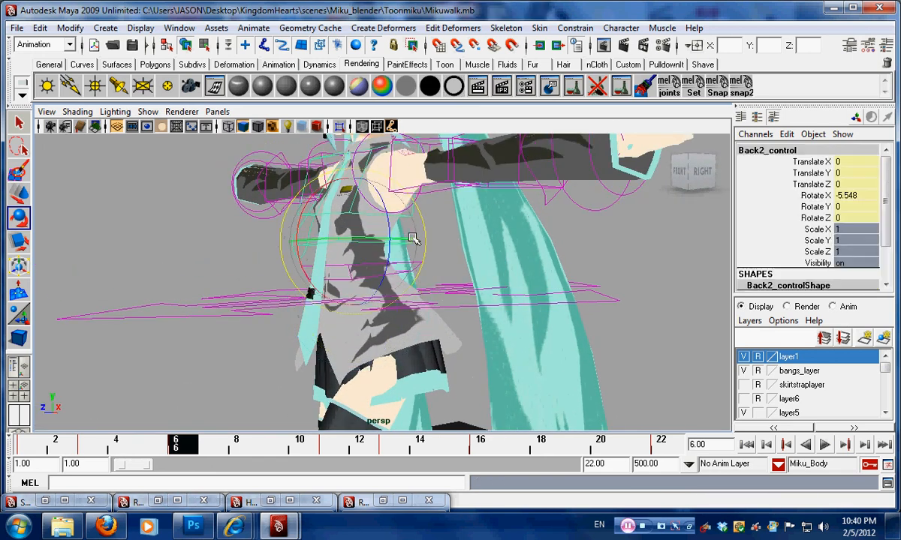
pyautogui.moveTo(297, 223); pyautogui.dragTo(301, 227)
# Key only the Rotate X channel of Back2_control and of Back_control at frame 16
pyautogui.keyDown('alt'); pyautogui.moveTo(302, 227); pyautogui.dragTo(335, 394, button='right'); pyautogui.keyUp('alt')
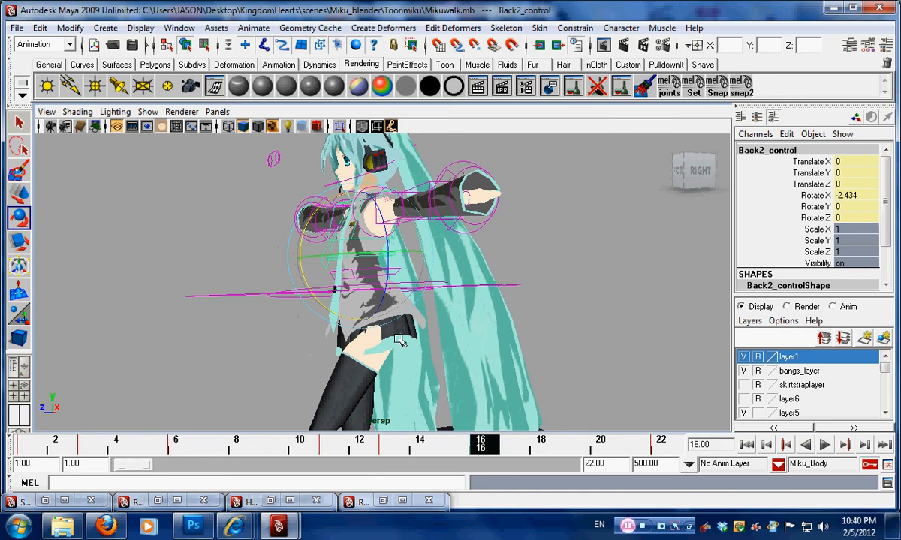
pyautogui.keyDown('alt'); pyautogui.moveTo(399, 340); pyautogui.dragTo(474, 333); pyautogui.keyUp('alt')
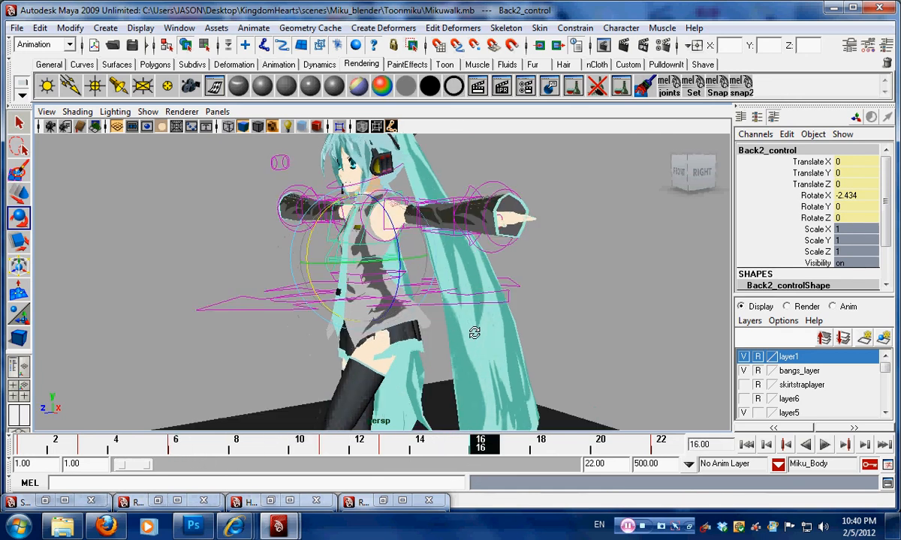
pyautogui.rightClick(817, 198)
pyautogui.click(739, 181)
pyautogui.click(408, 275)
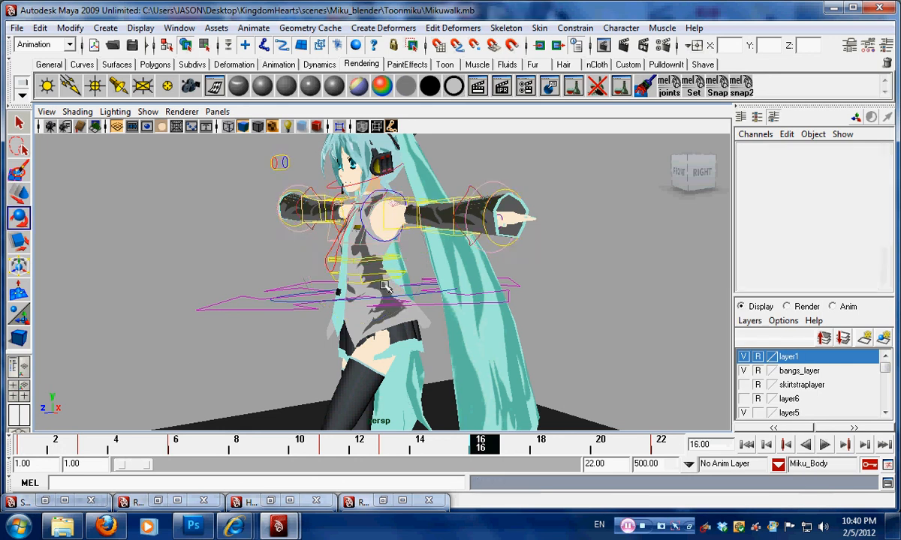
pyautogui.rightClick(827, 198)
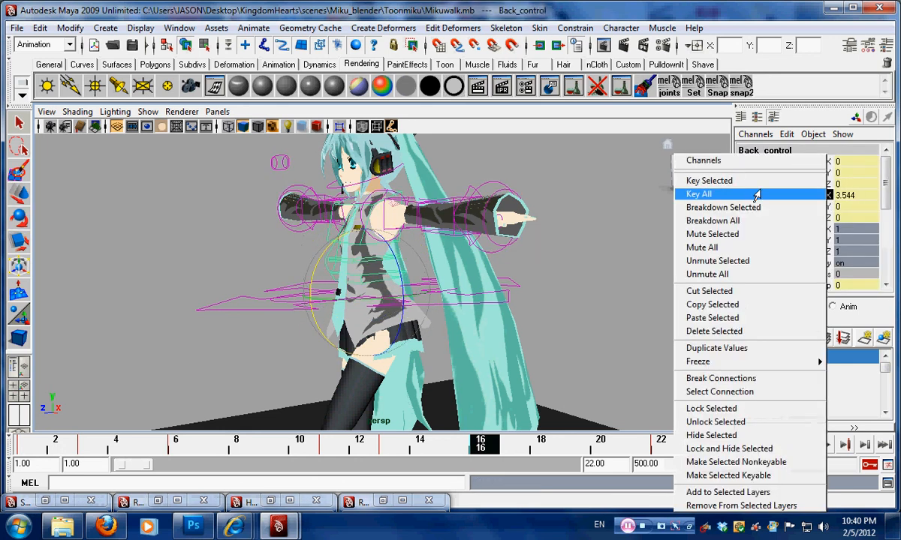
pyautogui.click(753, 182)
pyautogui.click(596, 276)
# Replay the walk cycle from the first frame and examine the torso, hip and leg motion from all around
pyautogui.keyDown('alt'); pyautogui.moveTo(599, 289); pyautogui.dragTo(515, 341); pyautogui.keyUp('alt')
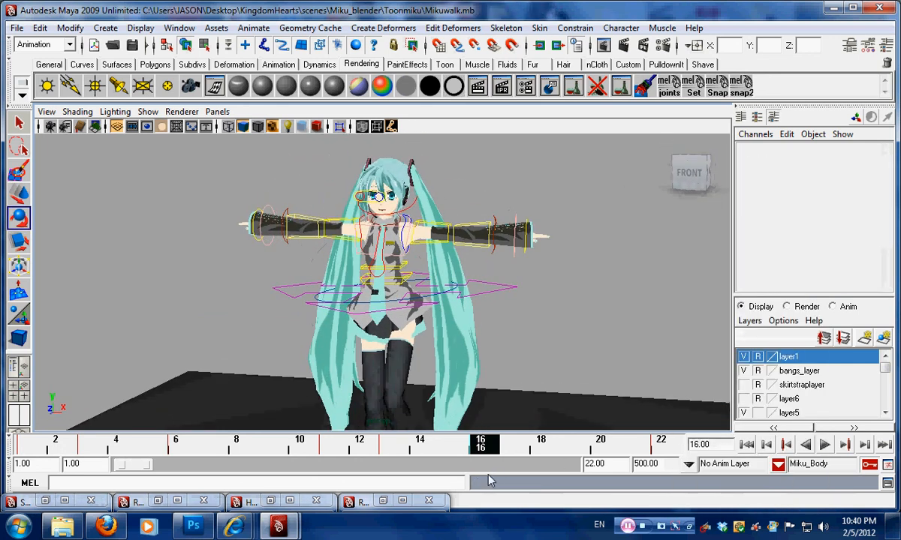
pyautogui.click(745, 445)
pyautogui.click(824, 445)
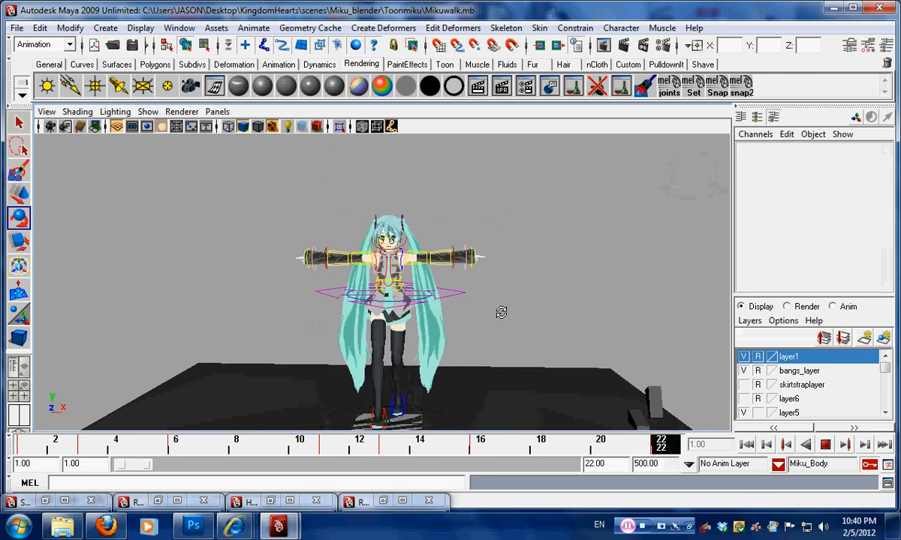
pyautogui.keyDown('alt'); pyautogui.moveTo(451, 332); pyautogui.dragTo(569, 344, button='right'); pyautogui.keyUp('alt')
pyautogui.keyDown('alt'); pyautogui.moveTo(568, 343); pyautogui.dragTo(429, 345); pyautogui.keyUp('alt')
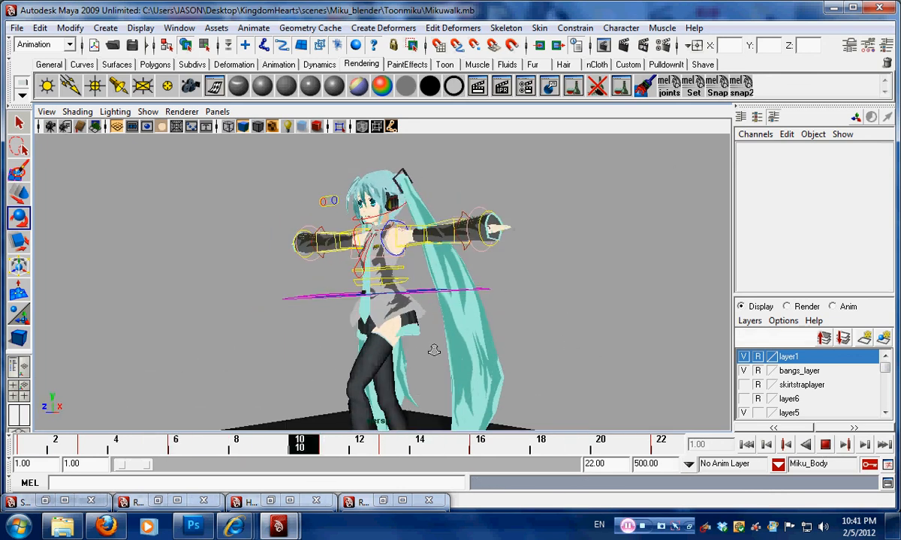
pyautogui.moveTo(434, 350)
pyautogui.keyDown('alt'); pyautogui.mouseDown(button='right')
pyautogui.moveTo(420, 345)
pyautogui.moveTo(441, 350)
pyautogui.mouseUp(button='right'); pyautogui.keyUp('alt')
pyautogui.keyDown('alt'); pyautogui.moveTo(441, 350); pyautogui.dragTo(418, 336); pyautogui.keyUp('alt')
pyautogui.keyDown('alt'); pyautogui.moveTo(419, 336); pyautogui.dragTo(490, 336, button='right'); pyautogui.keyUp('alt')
pyautogui.keyDown('alt'); pyautogui.moveTo(489, 336); pyautogui.dragTo(488, 226, button='middle'); pyautogui.keyUp('alt')
pyautogui.keyDown('alt'); pyautogui.moveTo(488, 225); pyautogui.dragTo(593, 326); pyautogui.keyUp('alt')
pyautogui.keyDown('alt'); pyautogui.moveTo(593, 325); pyautogui.dragTo(634, 327, button='right'); pyautogui.keyUp('alt')
pyautogui.keyDown('alt'); pyautogui.moveTo(634, 327); pyautogui.dragTo(478, 311); pyautogui.keyUp('alt')
pyautogui.keyDown('alt'); pyautogui.moveTo(478, 311); pyautogui.dragTo(409, 303, button='right'); pyautogui.keyUp('alt')
pyautogui.keyDown('alt'); pyautogui.moveTo(409, 303); pyautogui.dragTo(398, 310, button='middle'); pyautogui.keyUp('alt')
pyautogui.keyDown('alt'); pyautogui.moveTo(399, 310); pyautogui.dragTo(563, 334, button='right'); pyautogui.keyUp('alt')
pyautogui.keyDown('alt'); pyautogui.moveTo(537, 327); pyautogui.dragTo(529, 348, button='middle'); pyautogui.keyUp('alt')
pyautogui.keyDown('alt'); pyautogui.moveTo(530, 348); pyautogui.dragTo(593, 360); pyautogui.keyUp('alt')
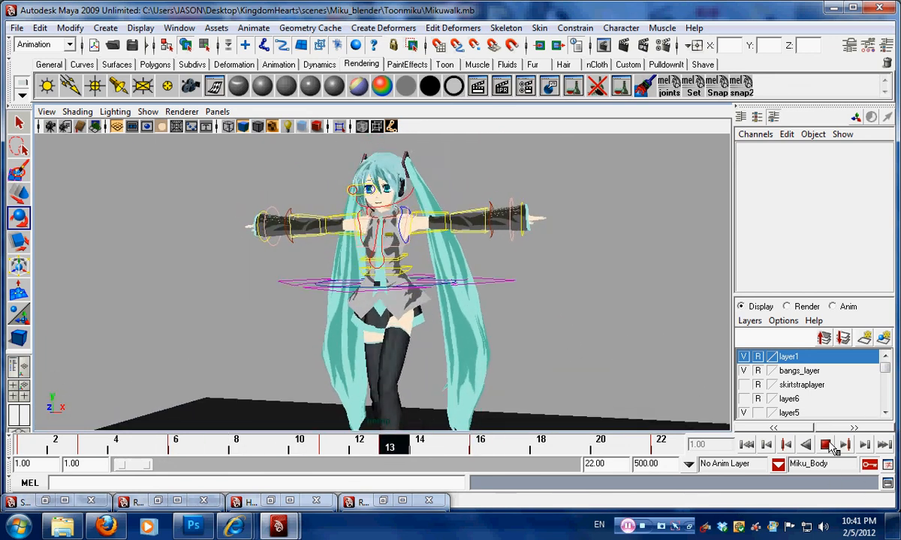